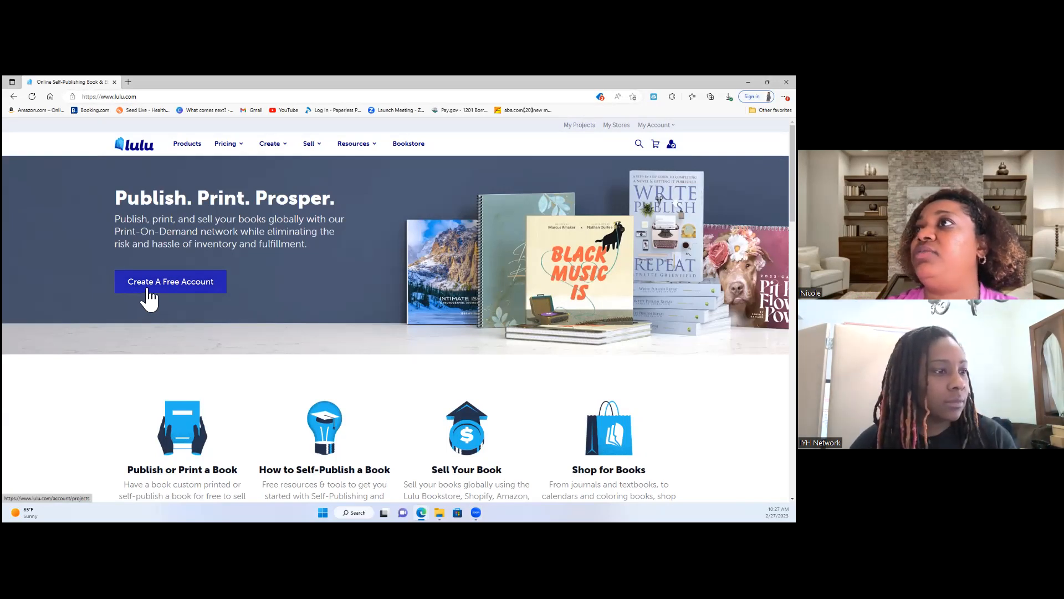
Step: Open the account's projects overview and start revising the draft book "My new home Journal pt 2"
left_click(148, 289)
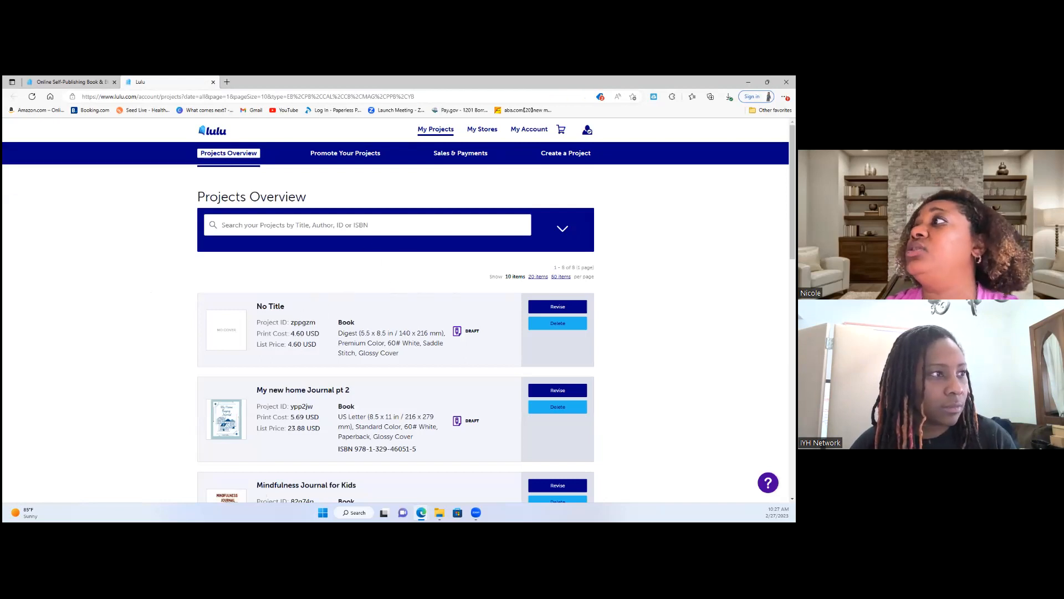
scroll(396, 310, "down", 6)
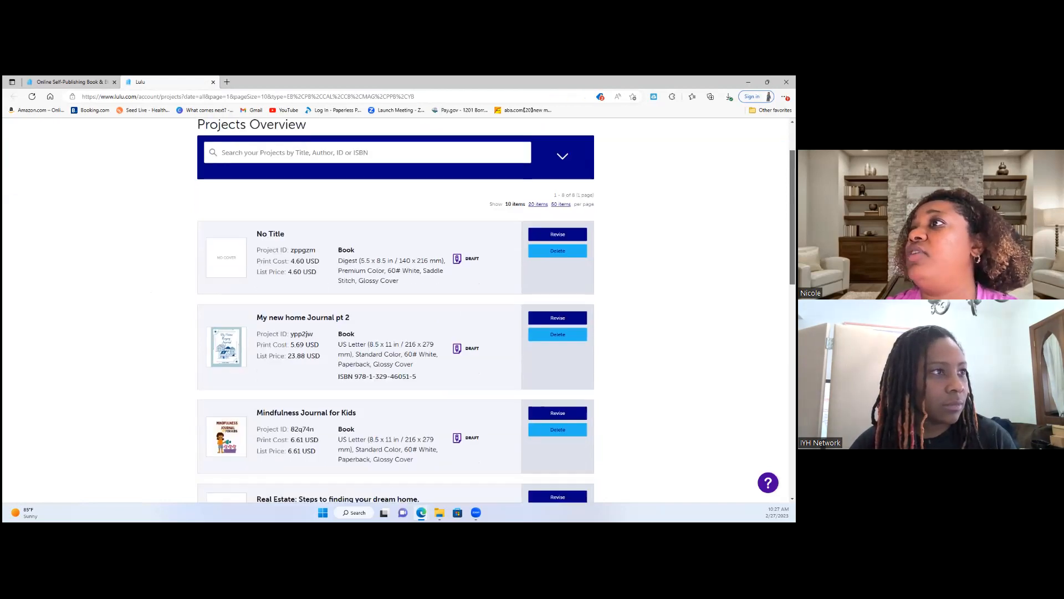
scroll(534, 358, "down", 3)
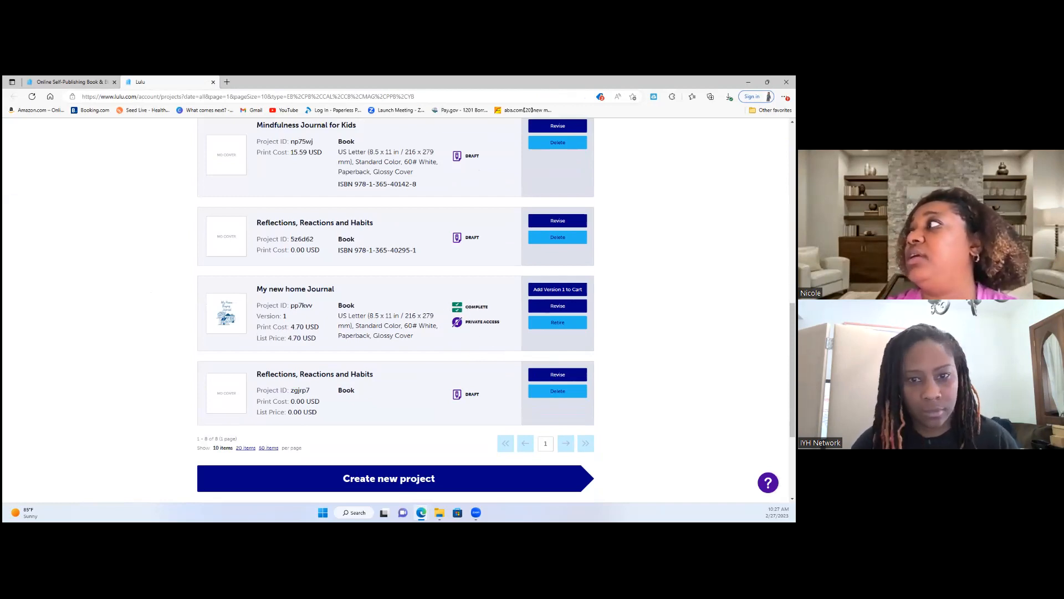
scroll(396, 310, "up", 10)
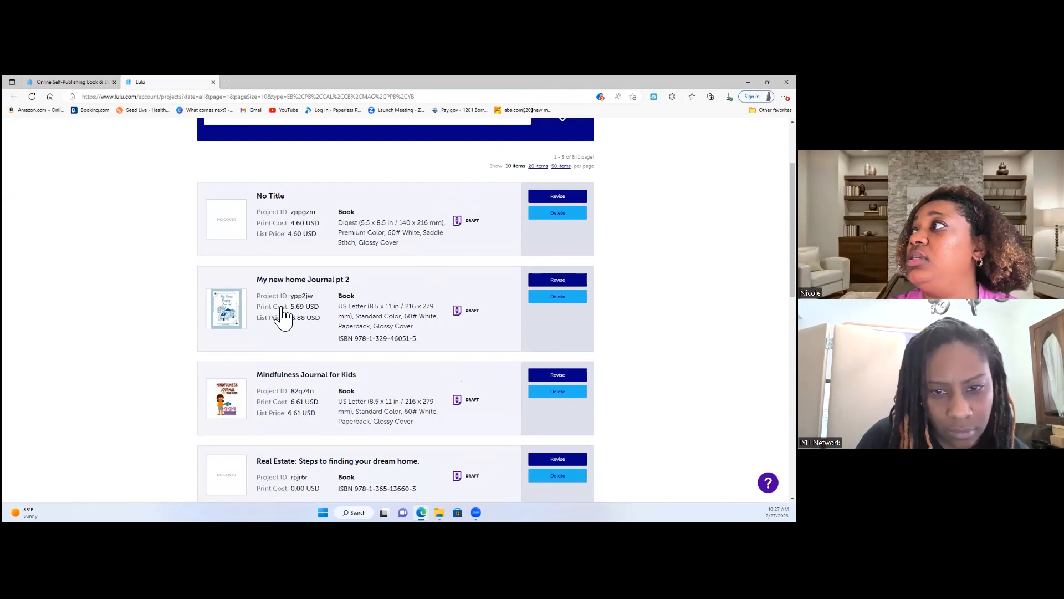
left_click(557, 282)
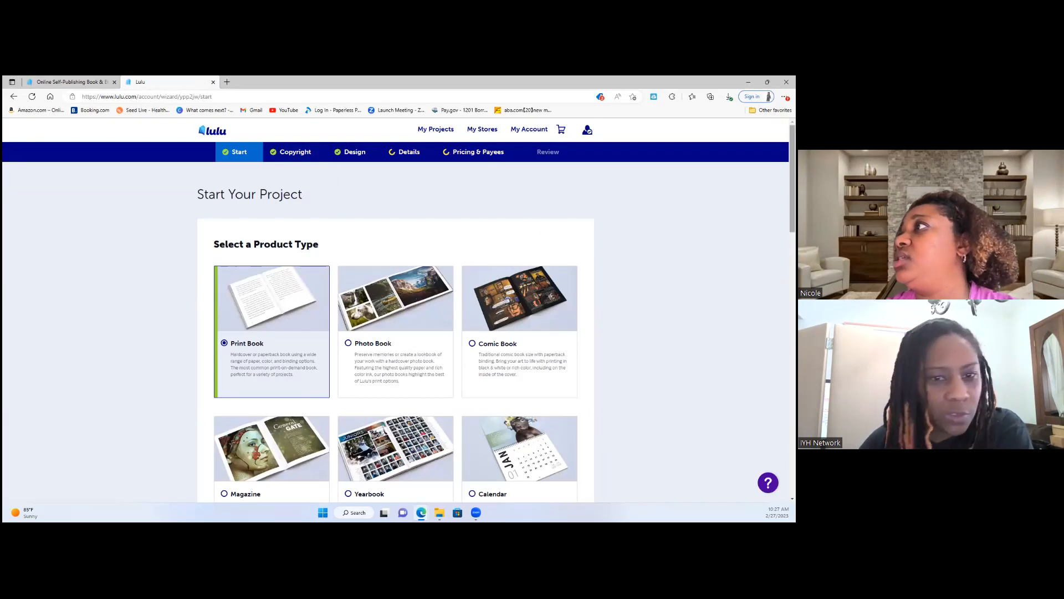
Step: Examine the project's product type, publishing goal and book details, including title, language and category
scroll(399, 310, "down", 1)
scroll(399, 309, "down", 3)
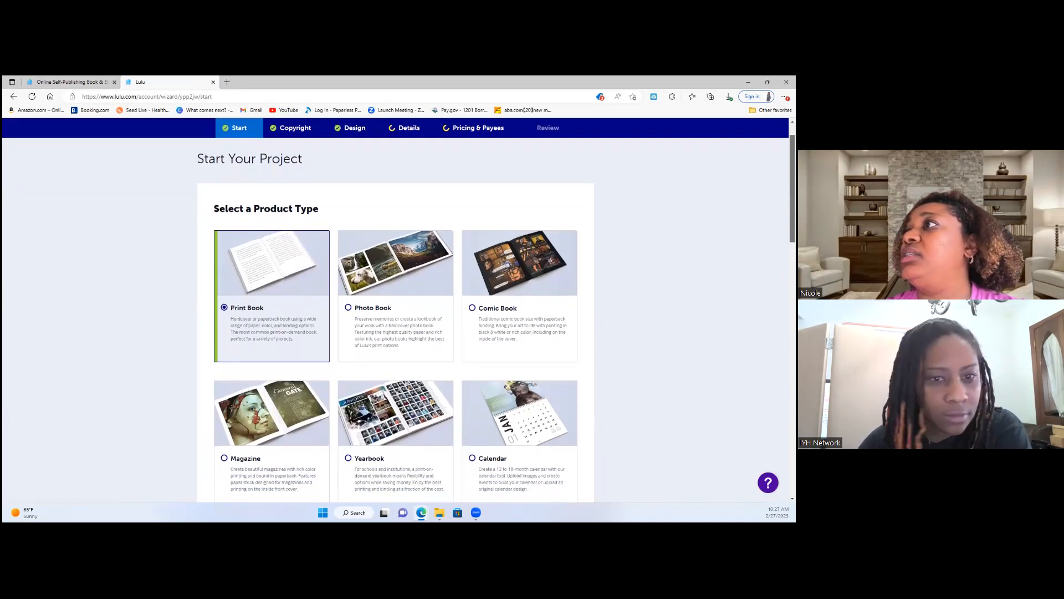
scroll(399, 309, "down", 5)
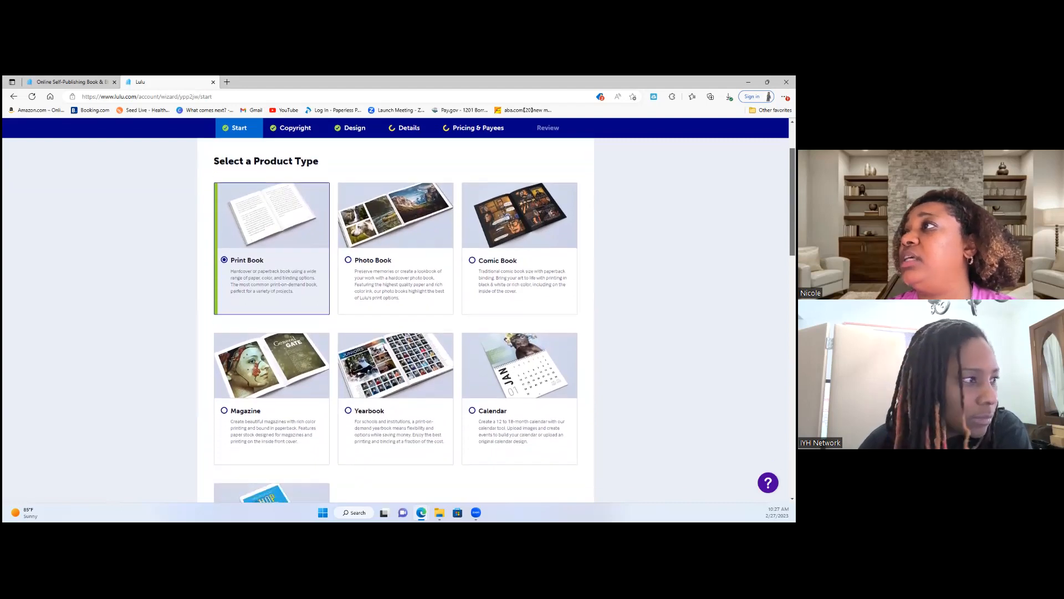
scroll(399, 309, "down", 3)
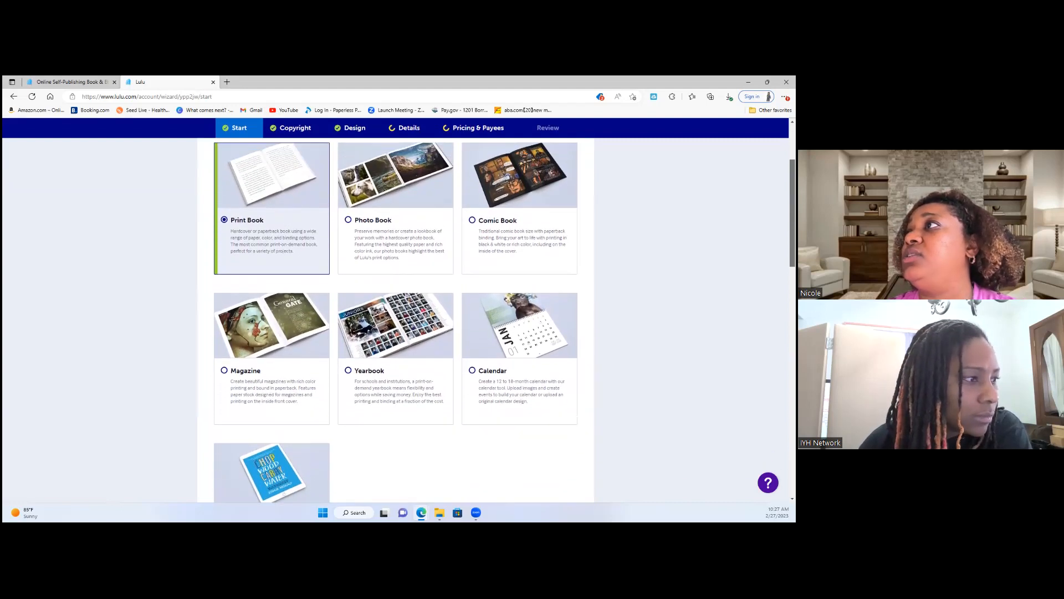
scroll(399, 309, "up", 1)
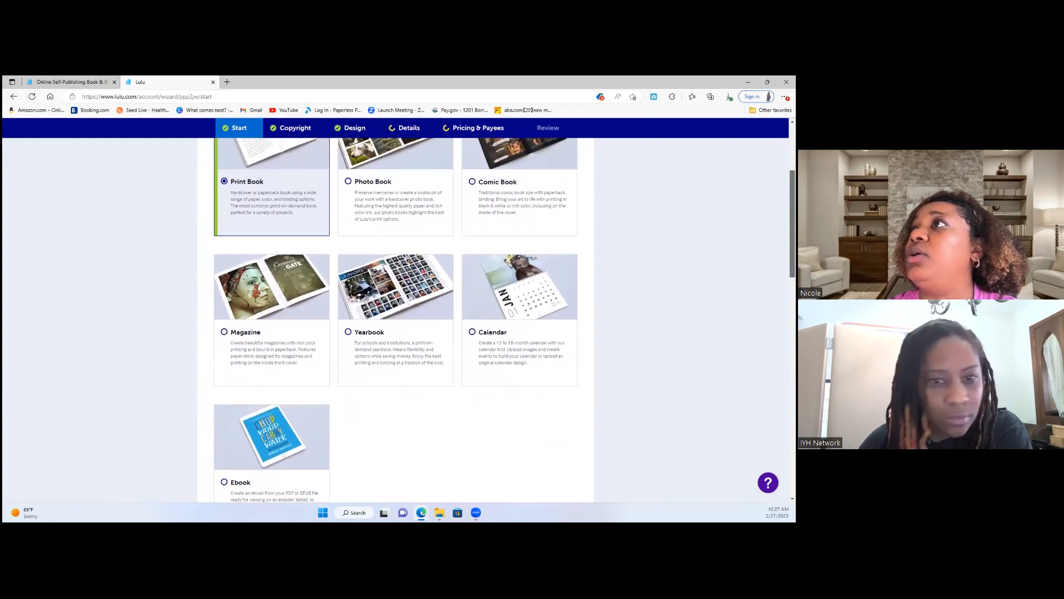
scroll(399, 310, "down", 5)
scroll(399, 309, "down", 5)
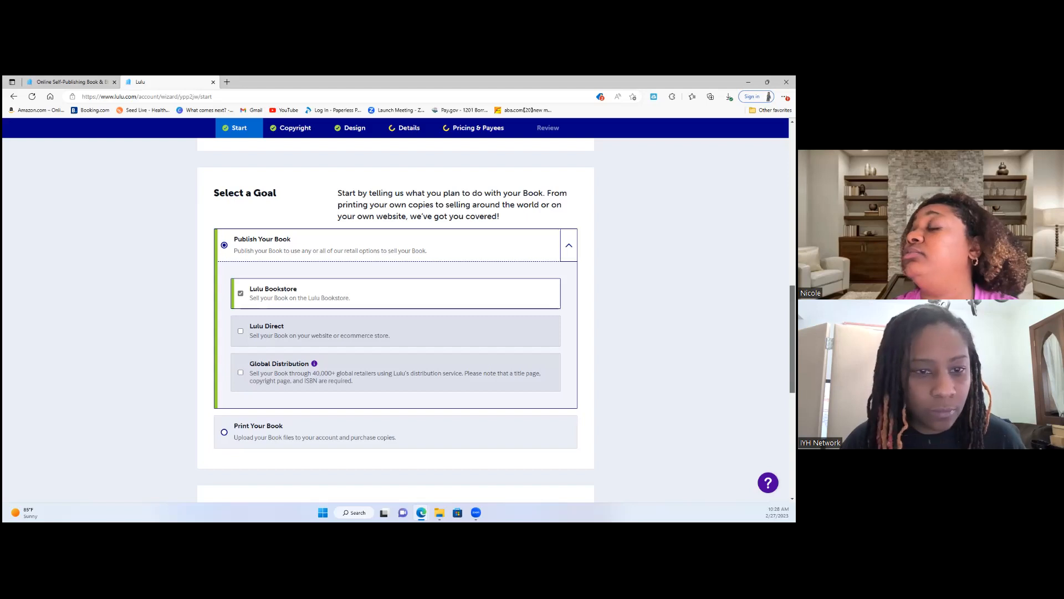
scroll(396, 322, "down", 3)
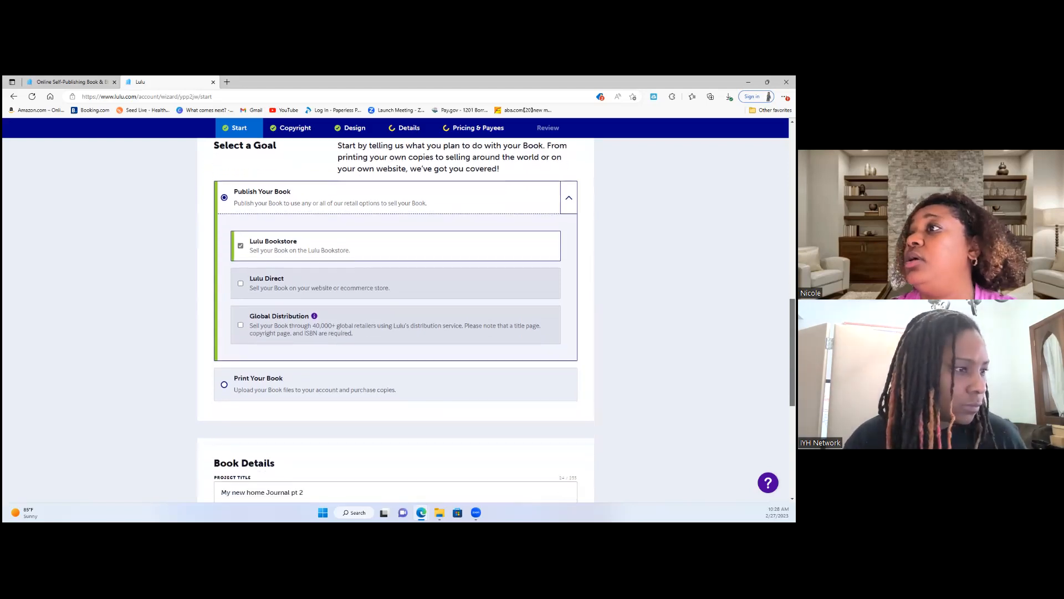
scroll(396, 319, "down", 2)
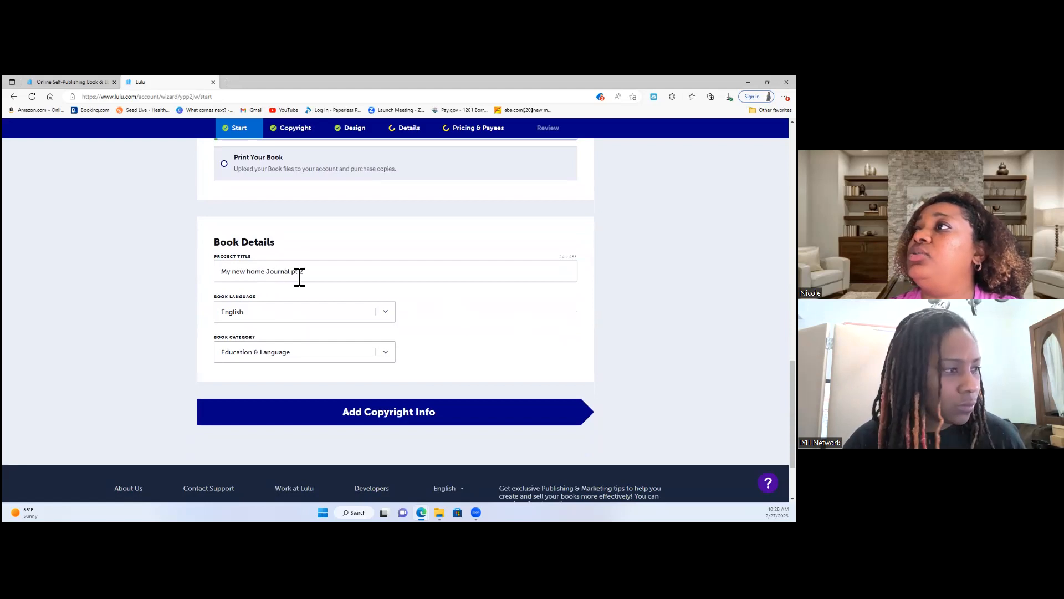
type("2")
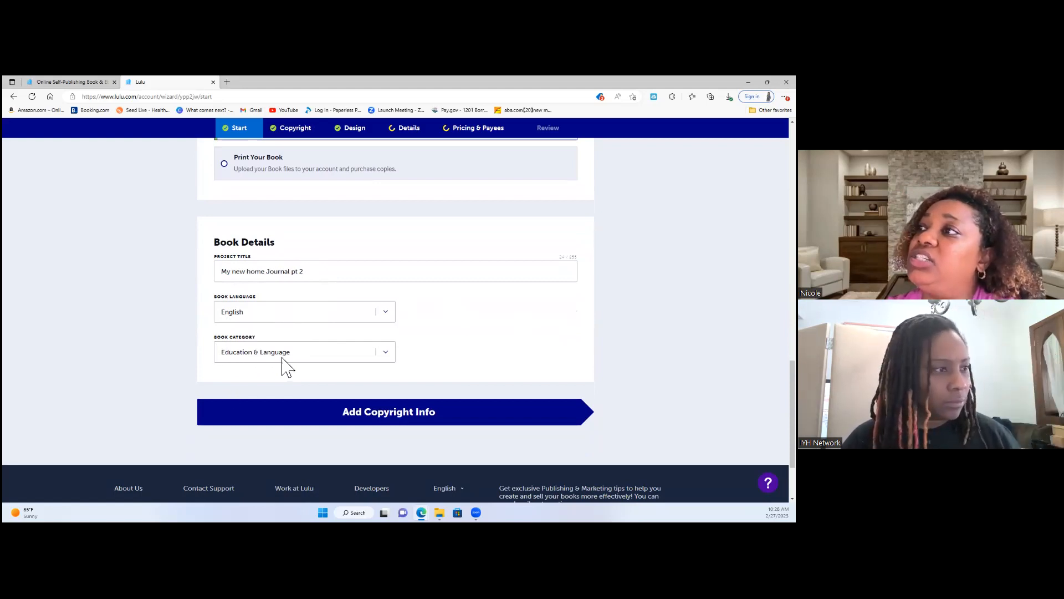
Step: Continue to the copyright information and examine the title, edition, contributor, license and ISBN settings
left_click(377, 431)
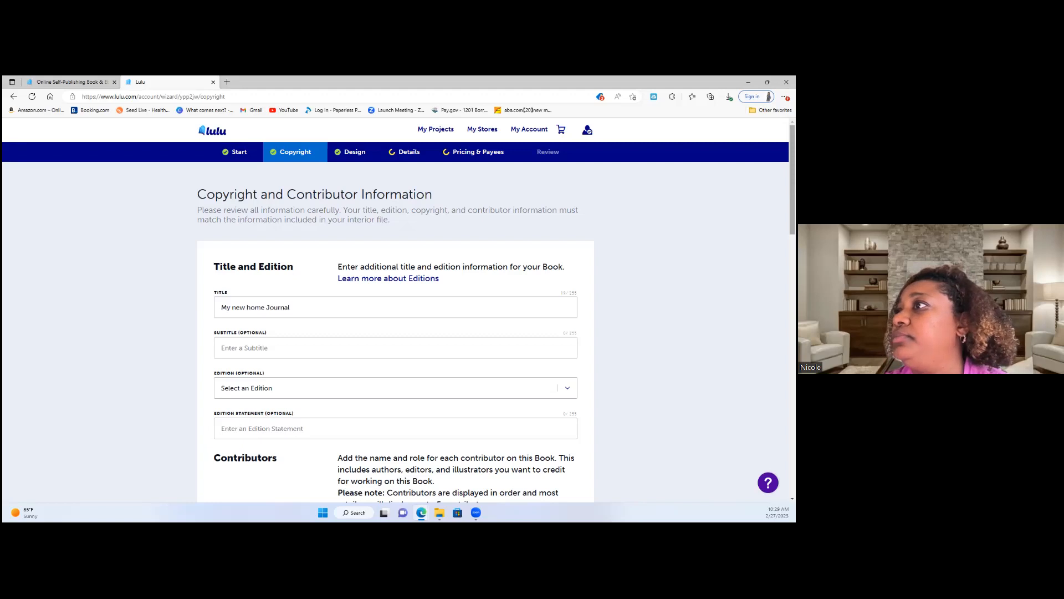
scroll(396, 308, "down", 3)
scroll(396, 308, "down", 3)
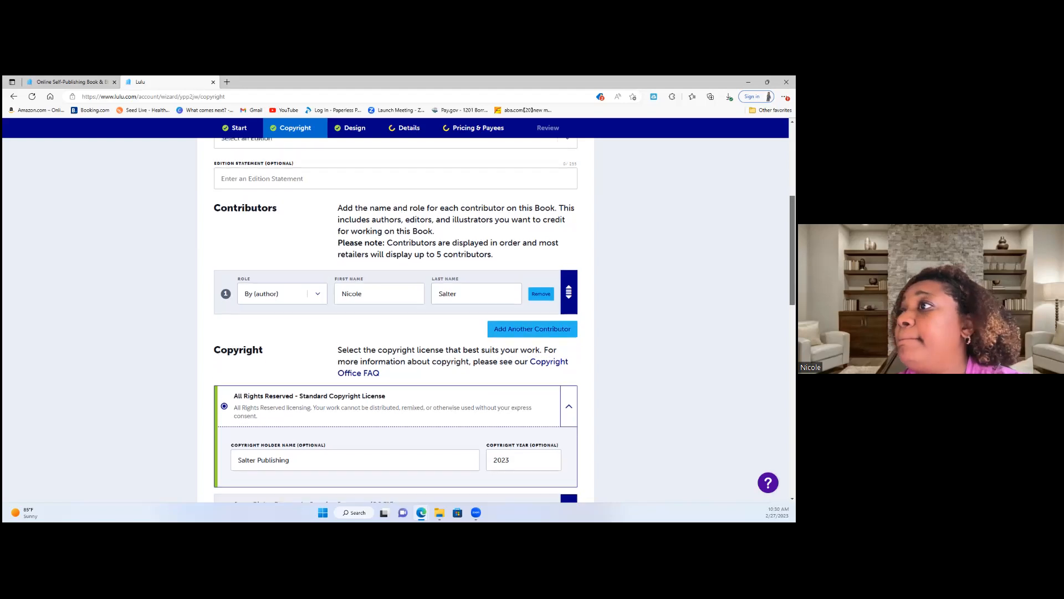
scroll(395, 319, "down", 3)
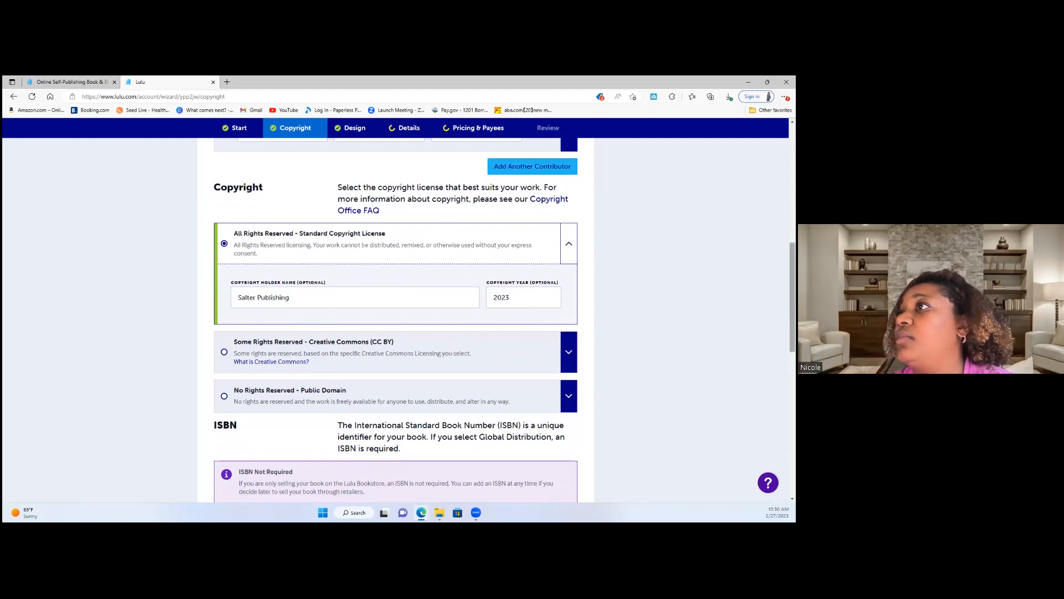
right_click(792, 272)
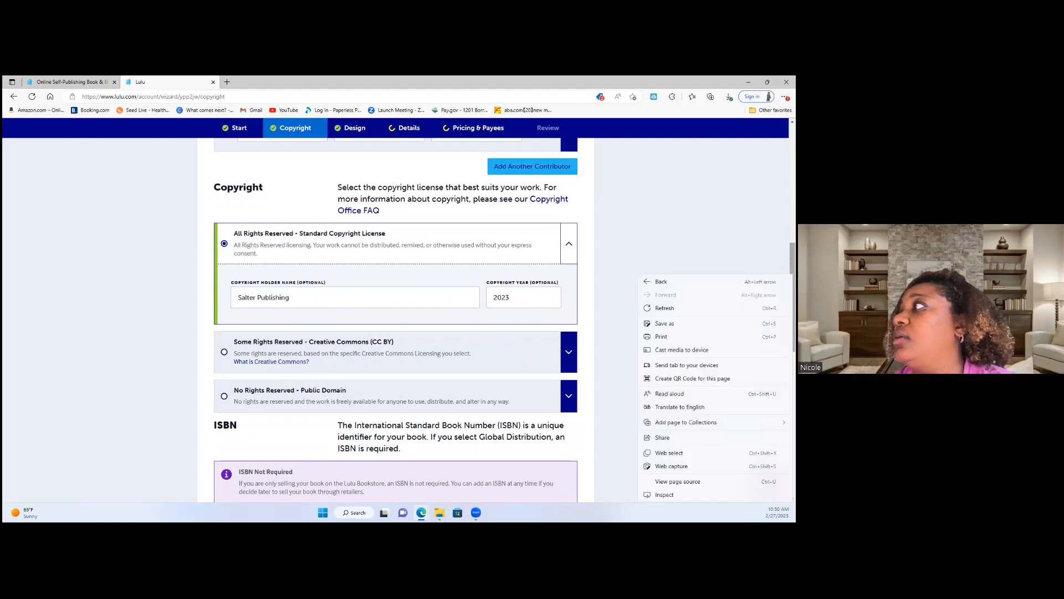
left_click_drag(792, 272, 792, 334)
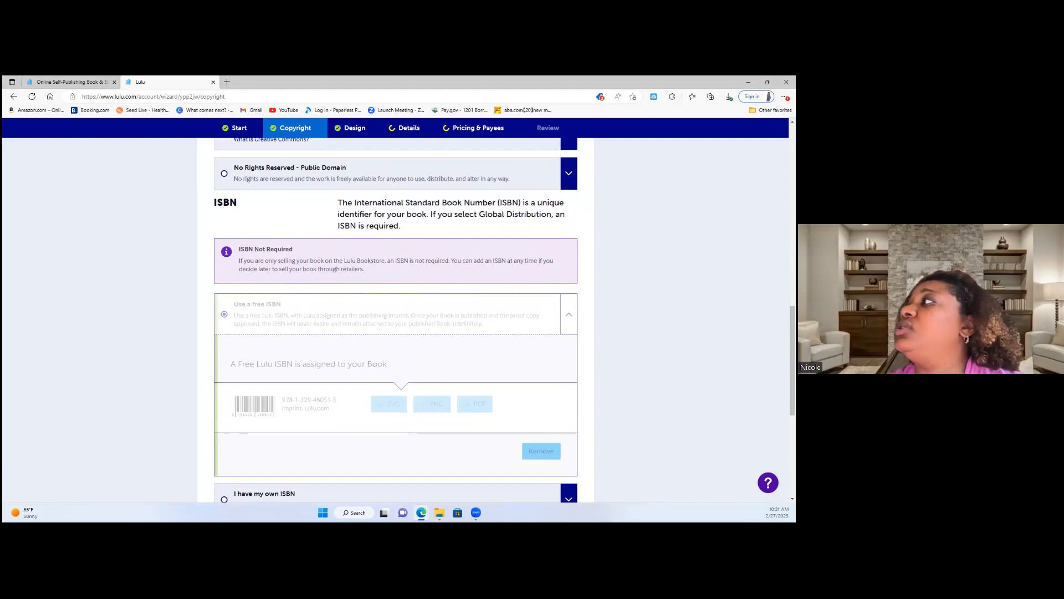
scroll(395, 319, "down", 1)
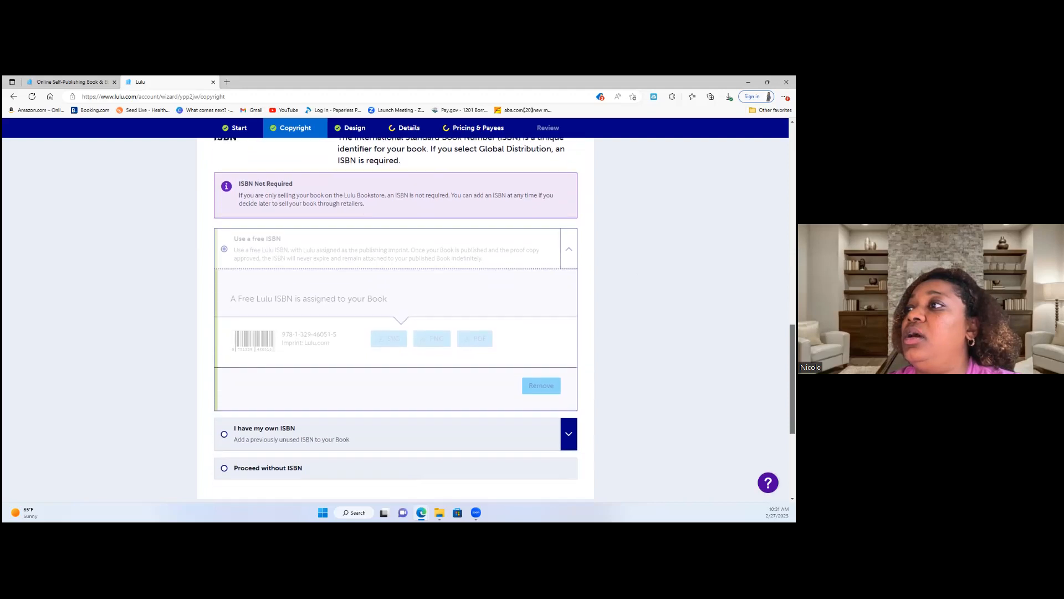
scroll(396, 319, "up", 5)
scroll(396, 319, "up", 6)
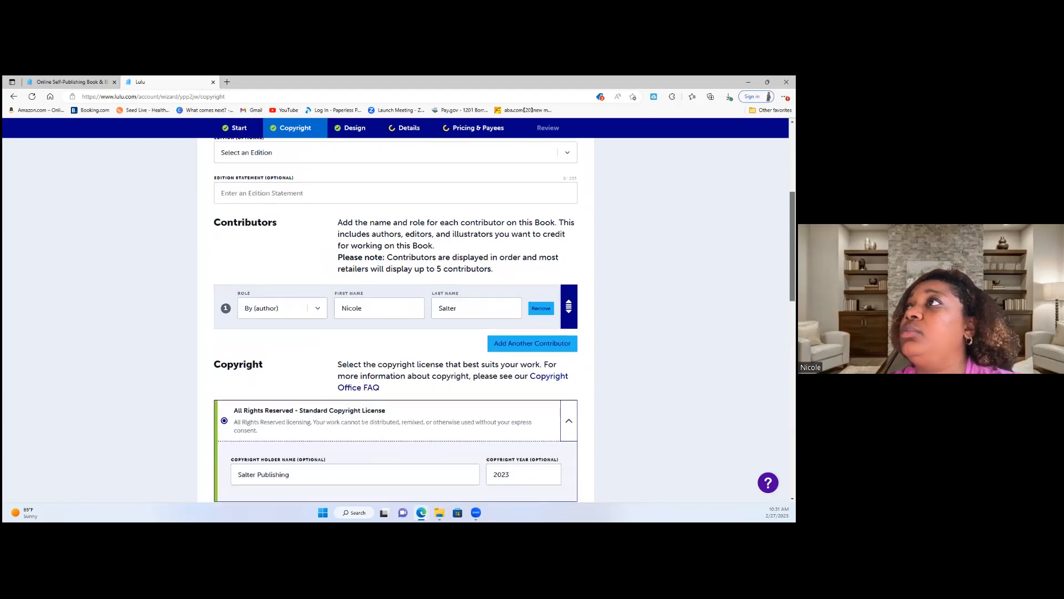
scroll(396, 319, "up", 2)
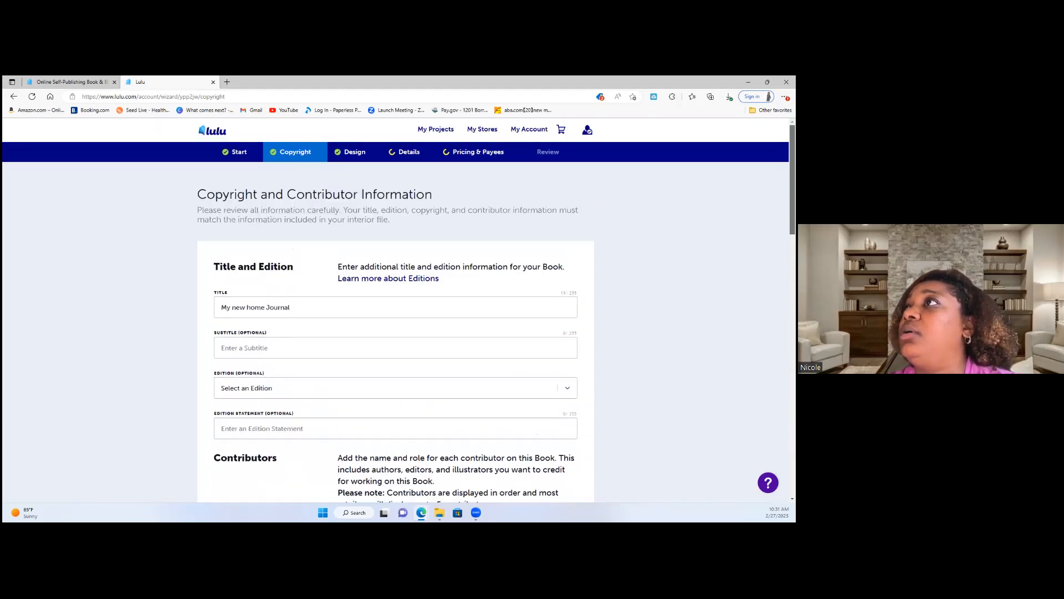
scroll(395, 319, "down", 10)
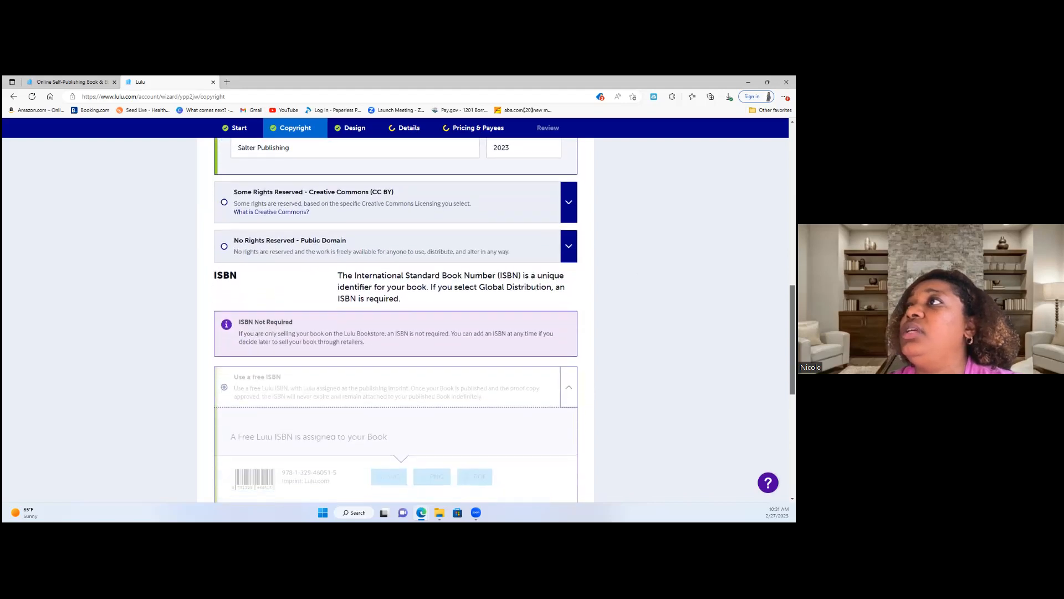
scroll(395, 319, "down", 3)
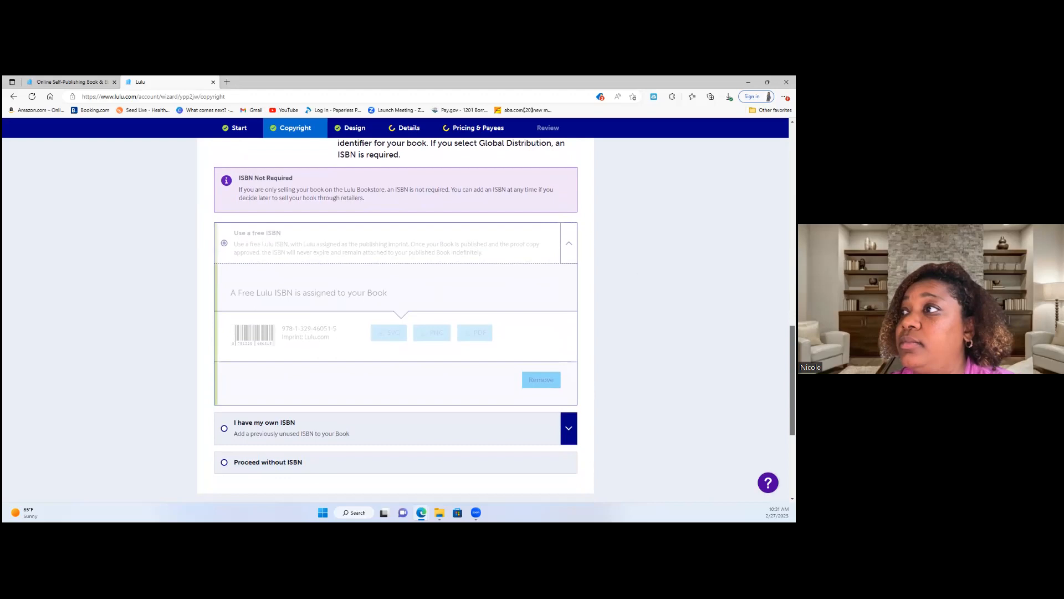
Step: Return to the project's start stage and change its publishing goal by enabling Global Distribution and disabling Lulu Bookstore
left_click(248, 136)
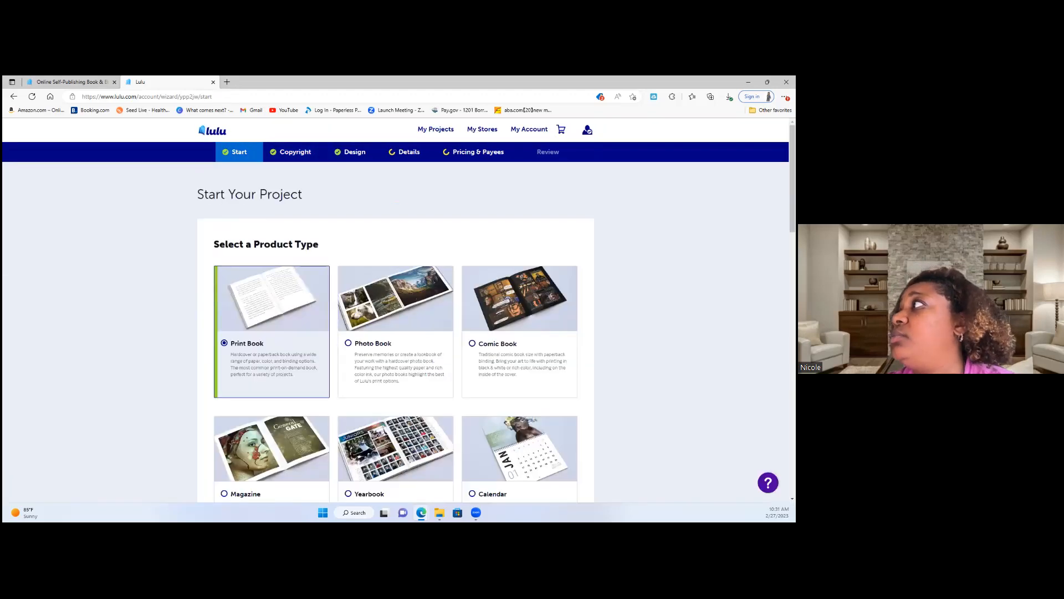
scroll(793, 222, "down", 5)
scroll(396, 311, "down", 5)
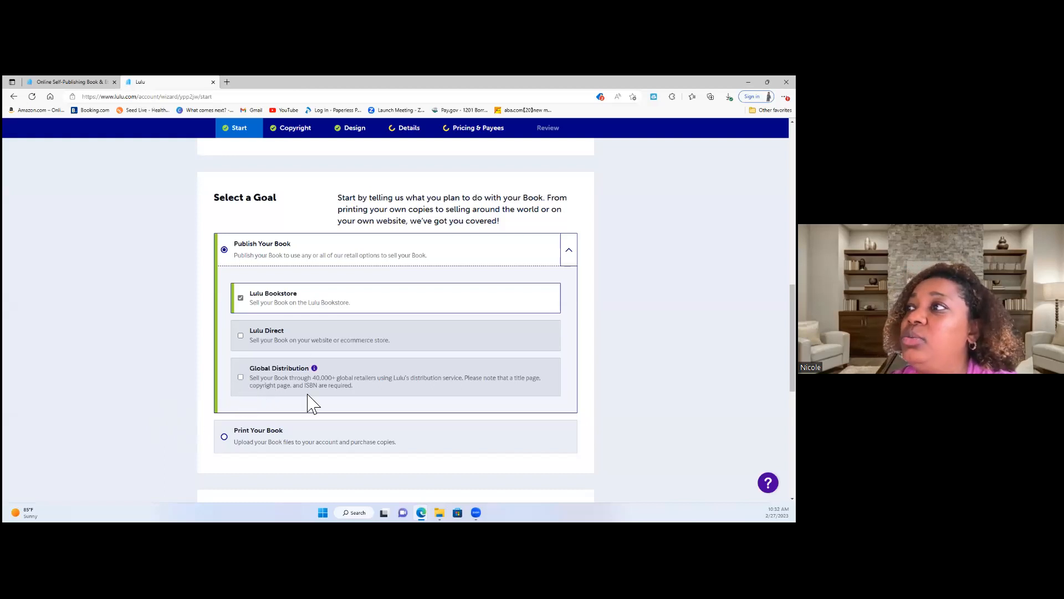
left_click(241, 380)
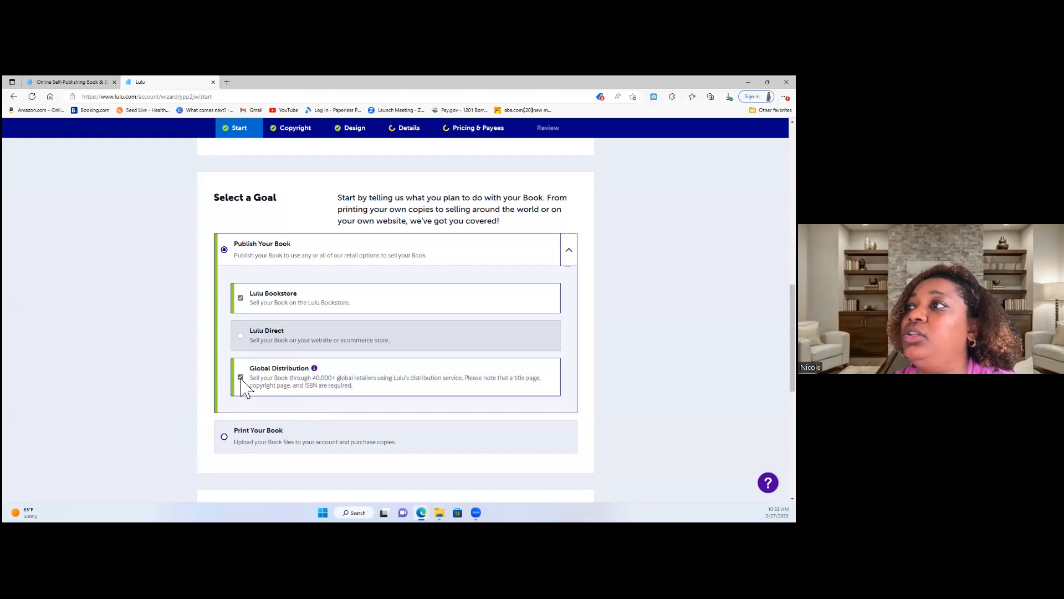
left_click(240, 298)
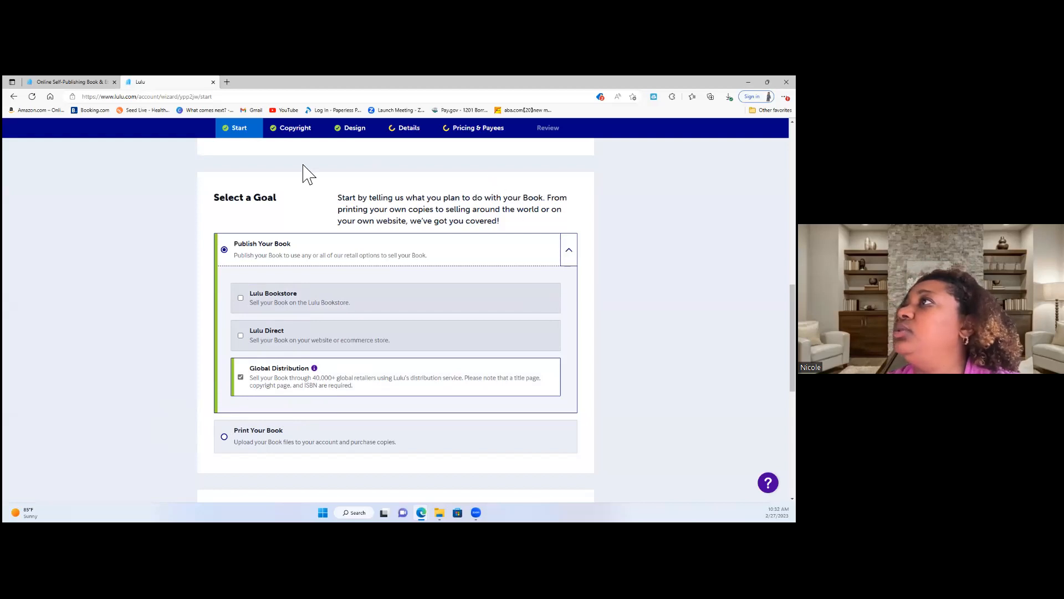
Step: Go back to the copyright stage and download the free ISBN's barcode as a PDF
left_click(297, 139)
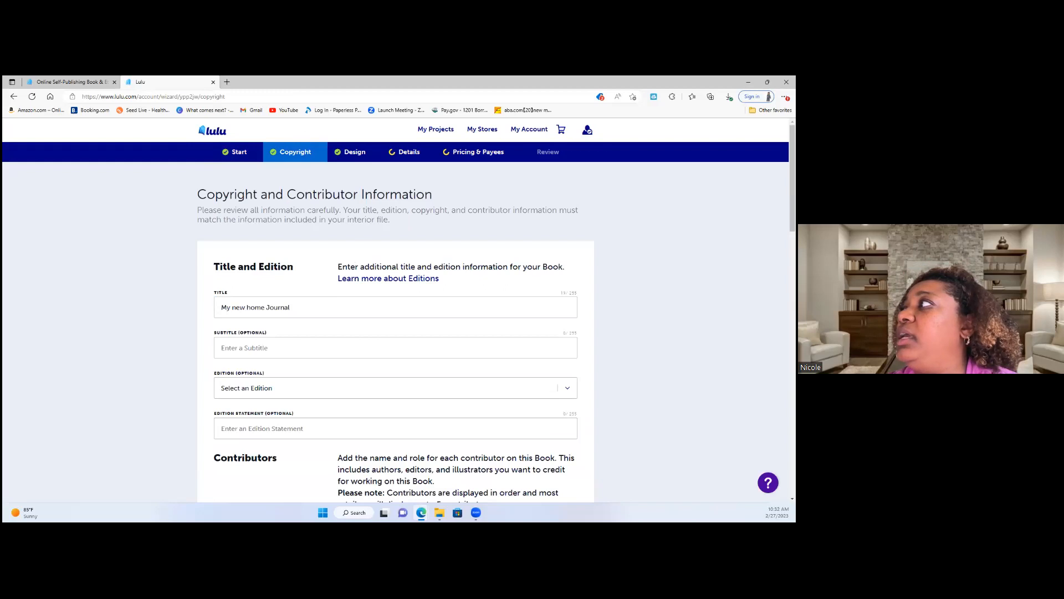
scroll(395, 311, "down", 7)
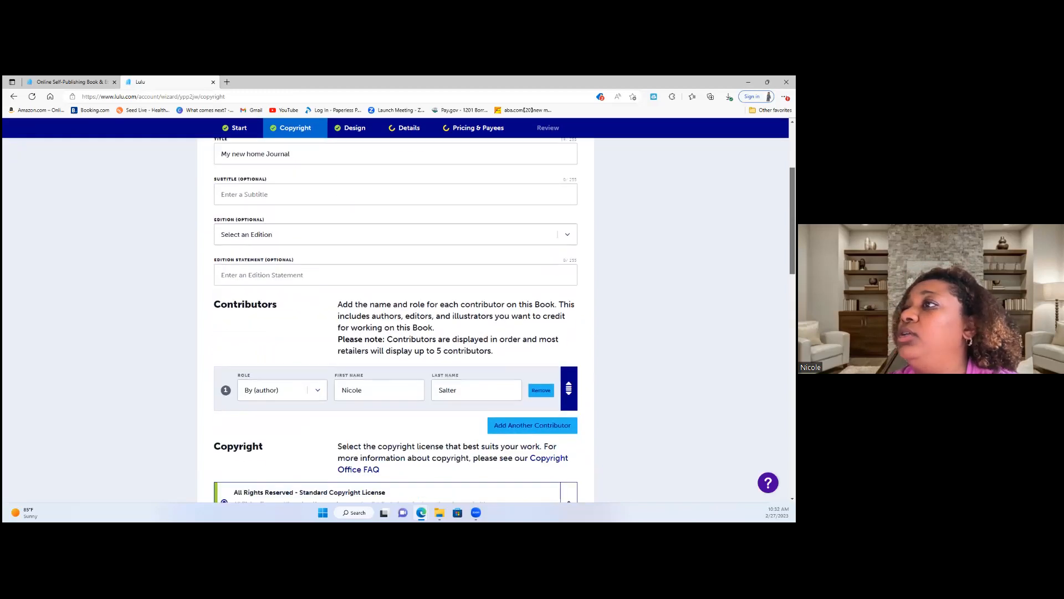
scroll(396, 320, "down", 4)
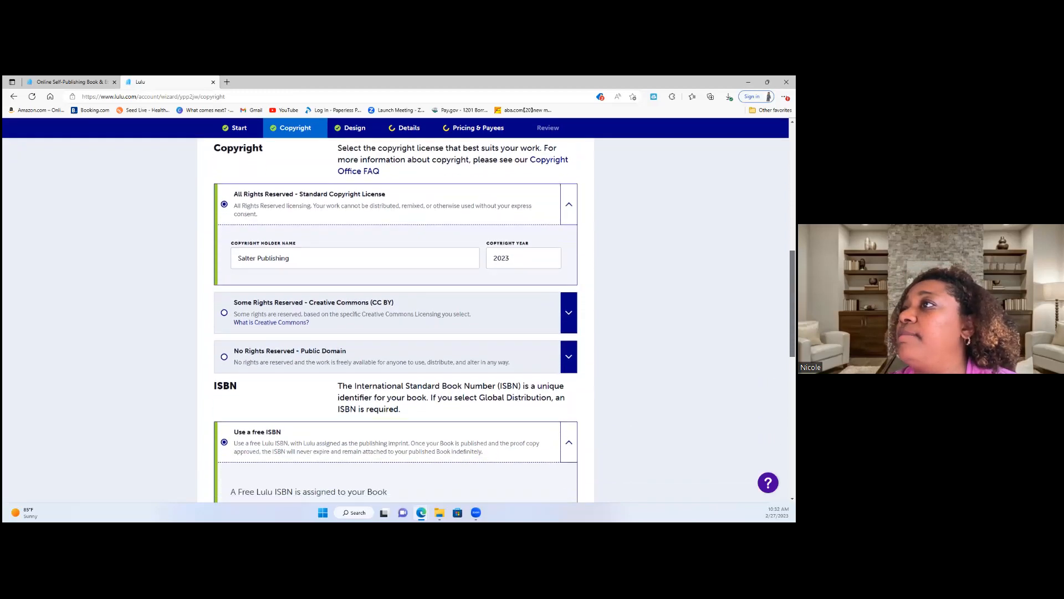
scroll(453, 344, "down", 1)
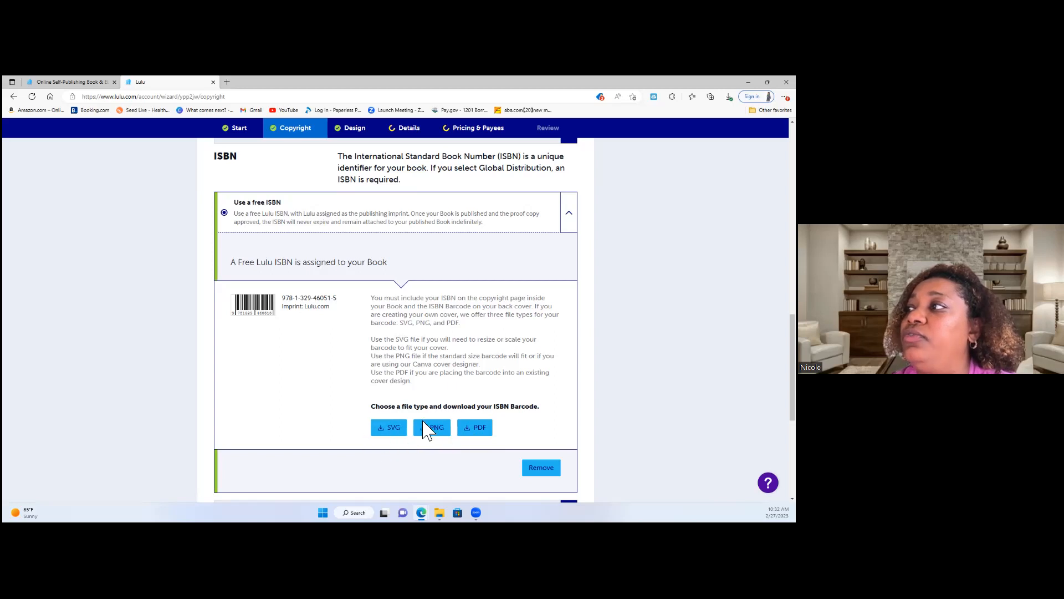
left_click(483, 434)
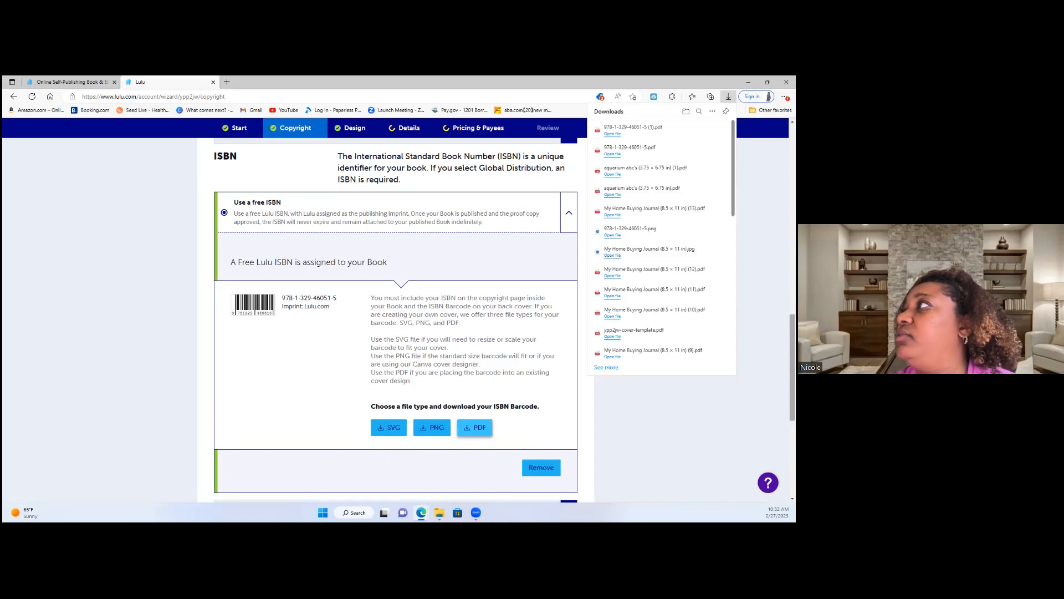
Step: Keep the free ISBN and continue from the copyright information to the book design stage
scroll(396, 320, "down", 3)
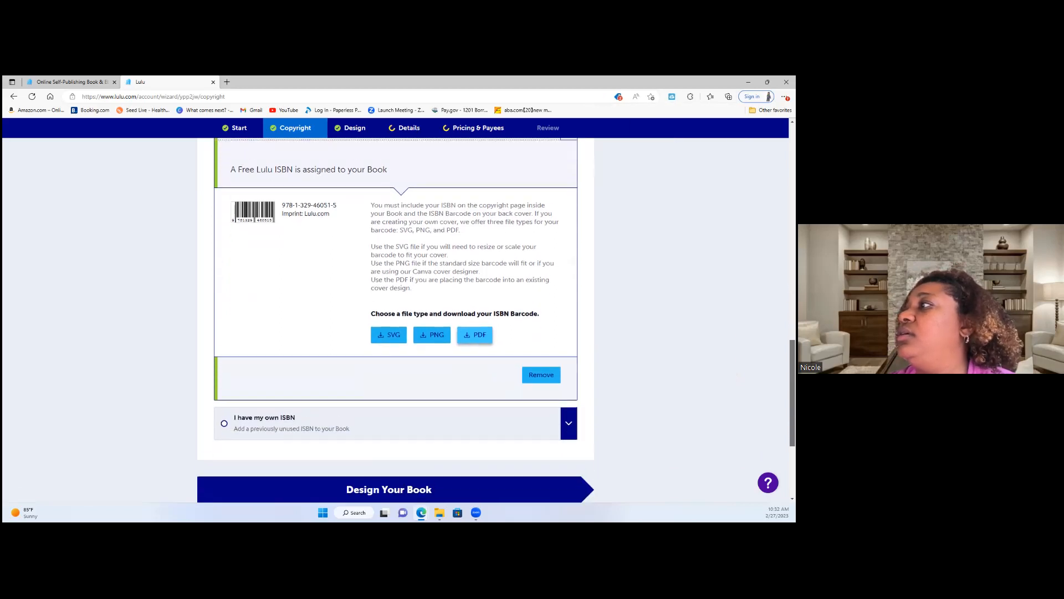
left_click(466, 423)
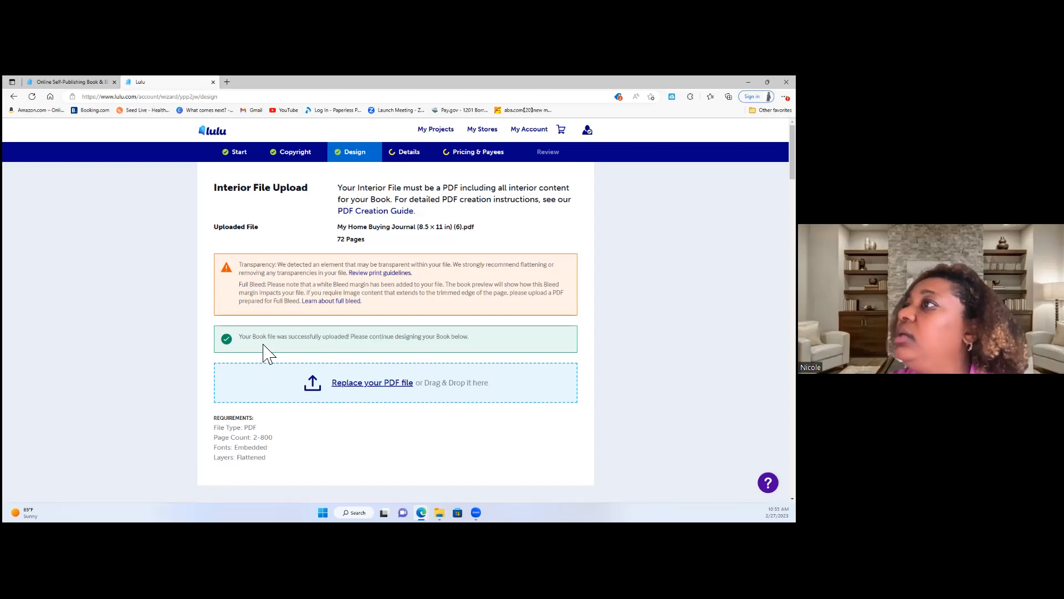
left_click(366, 388)
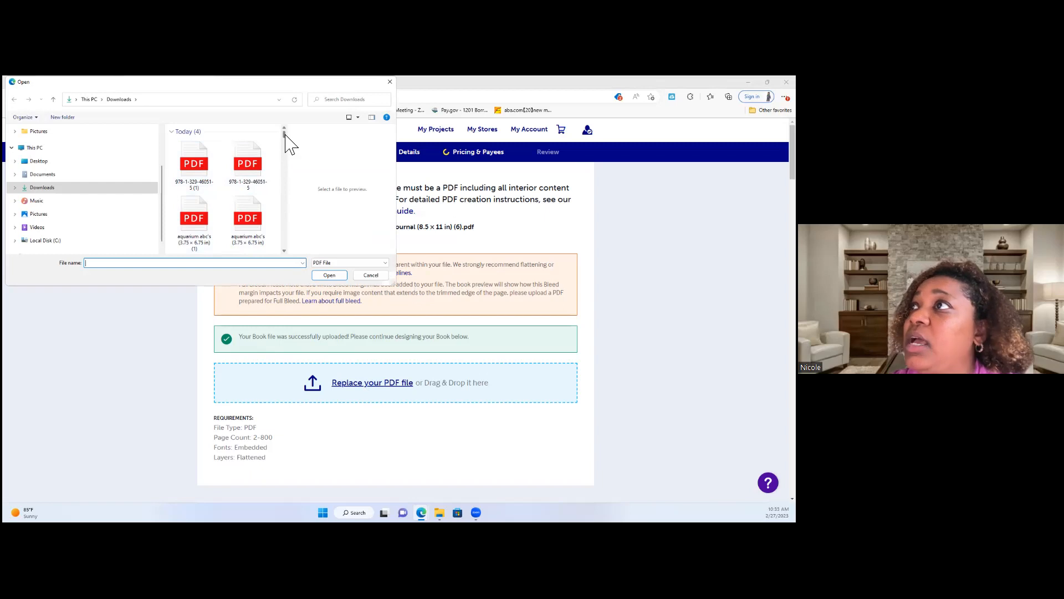
left_click_drag(285, 133, 286, 141)
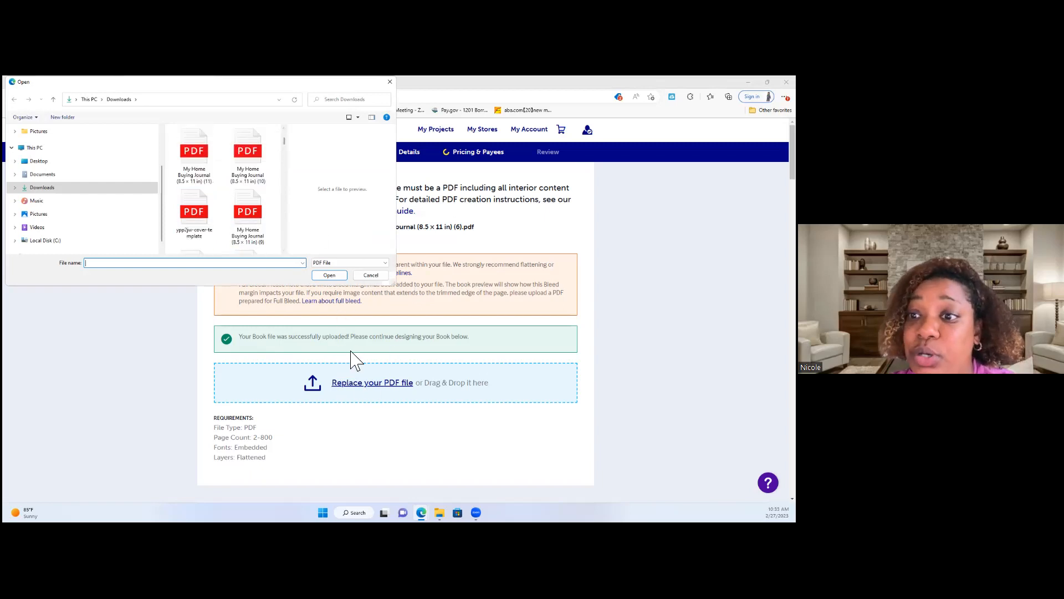
left_click(371, 275)
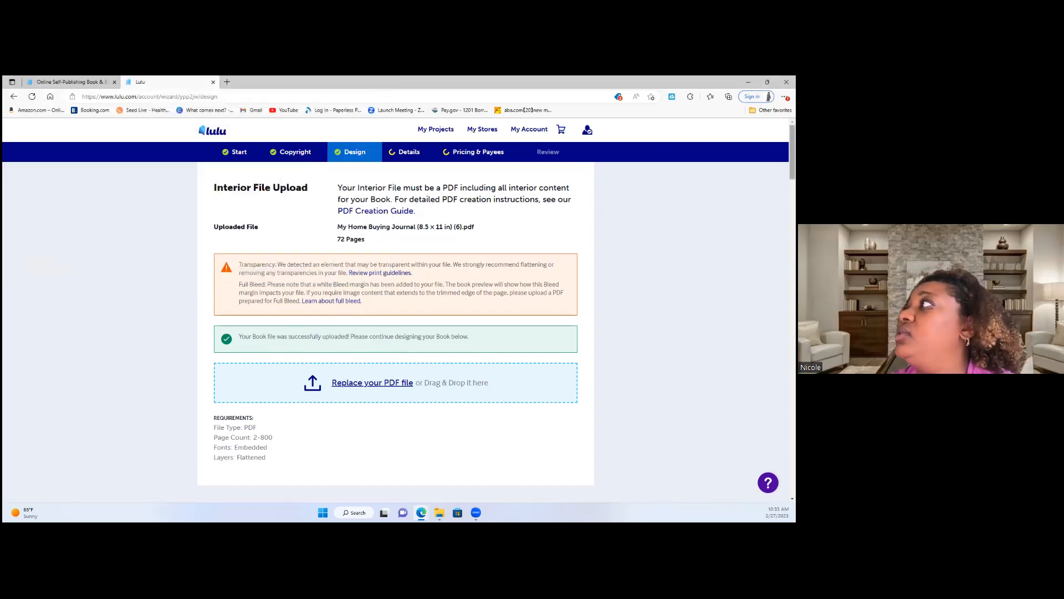
Step: Replace the interior file by uploading "My Home Buying Journal (8.5 × 11 in) (6)" from the Downloads folder
scroll(396, 322, "down", 4)
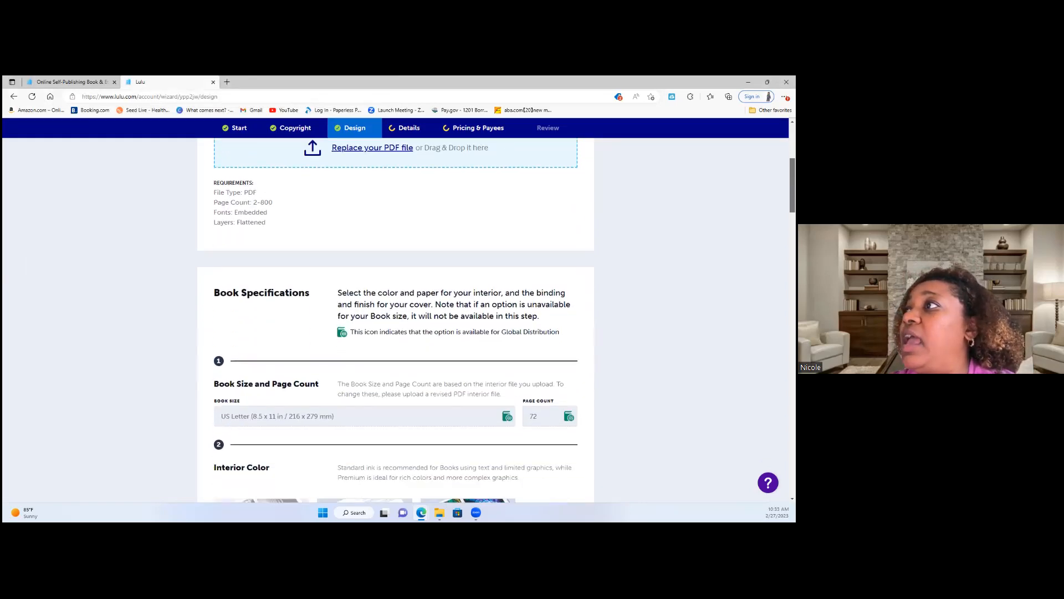
scroll(396, 322, "up", 1)
scroll(396, 321, "up", 1)
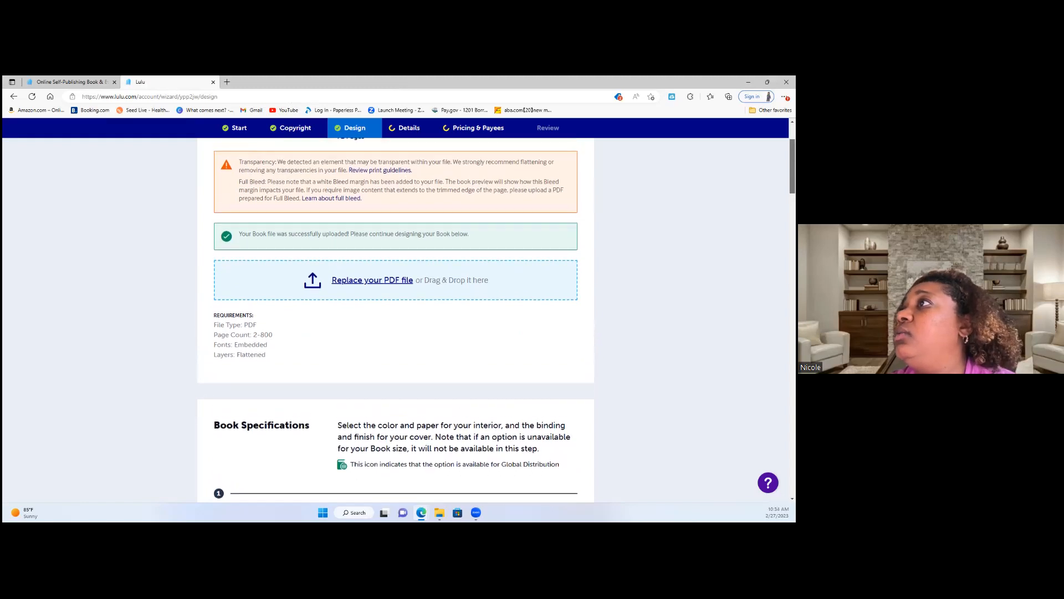
scroll(396, 318, "down", 2)
scroll(395, 318, "down", 1)
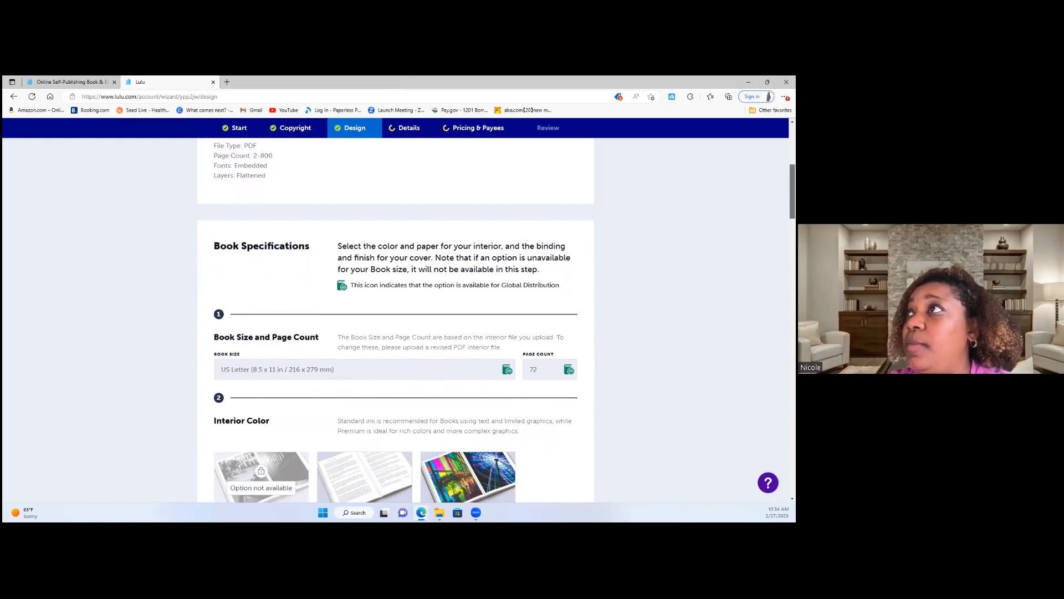
scroll(396, 320, "up", 4)
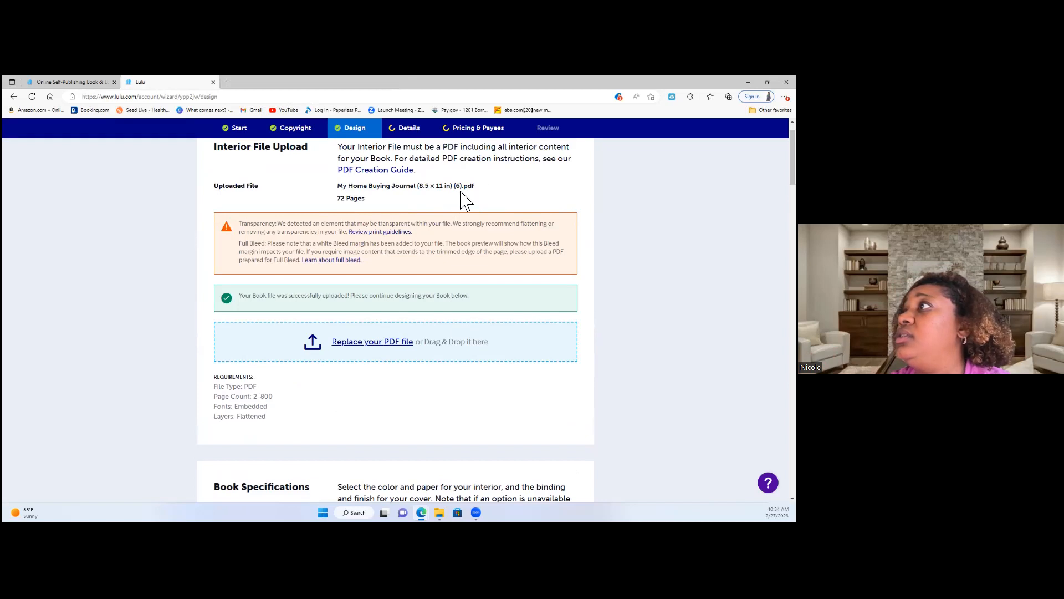
left_click(372, 346)
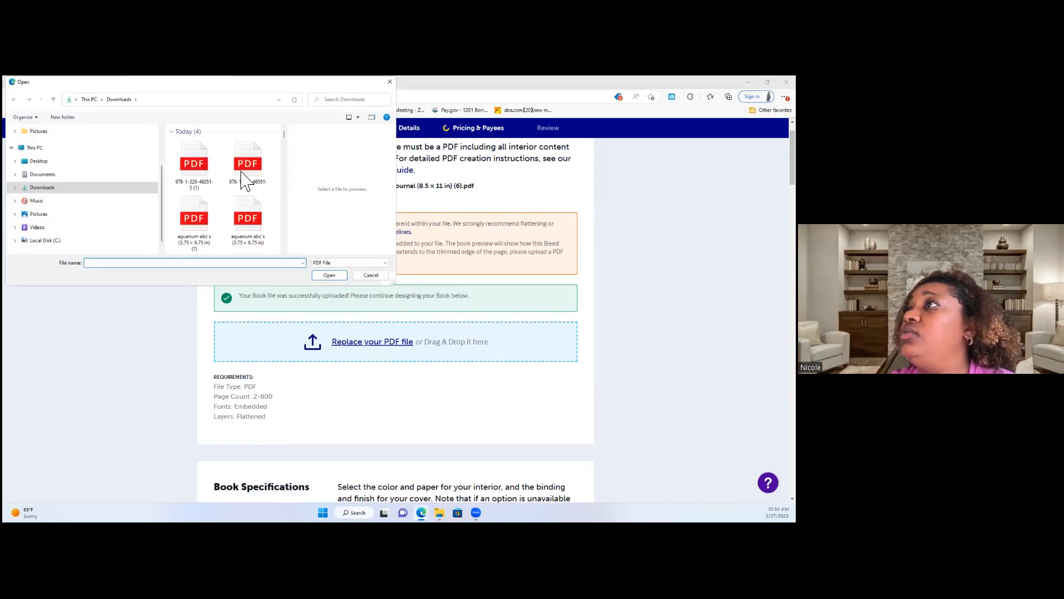
scroll(285, 146, "down", 3)
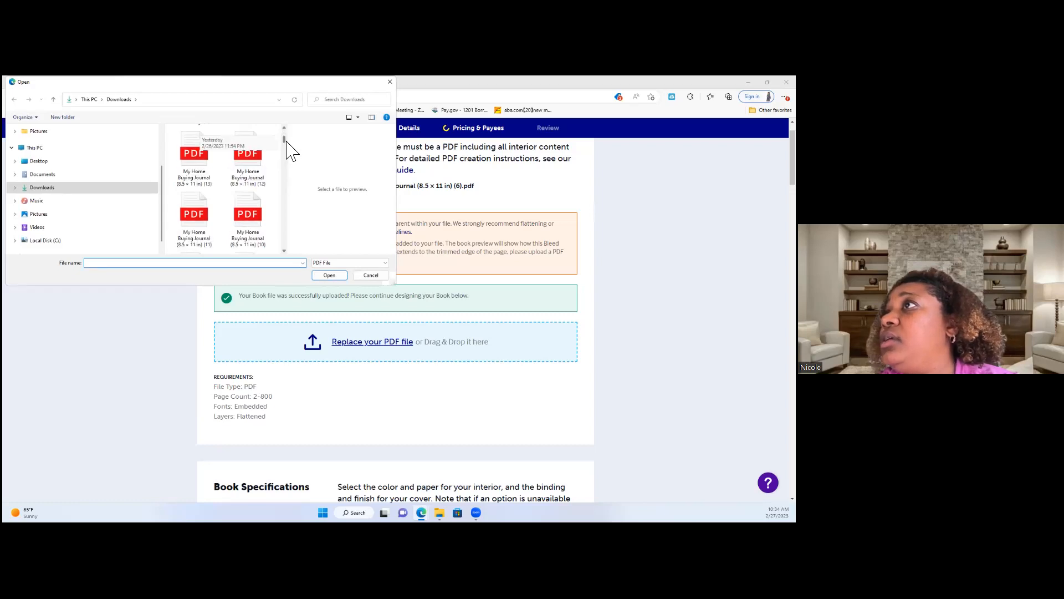
scroll(287, 146, "down", 2)
scroll(289, 153, "down", 2)
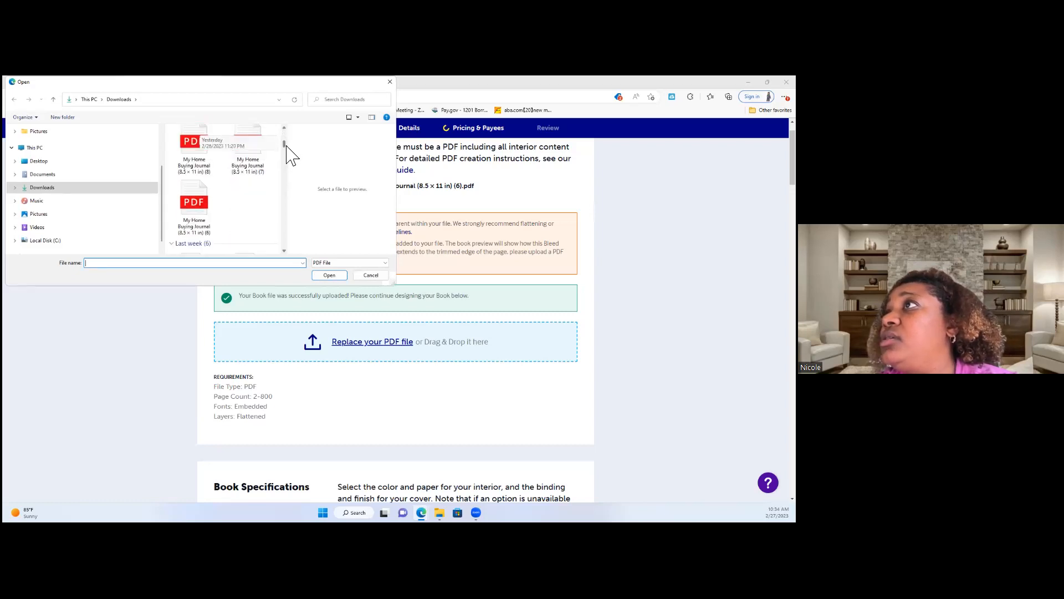
left_click(194, 205)
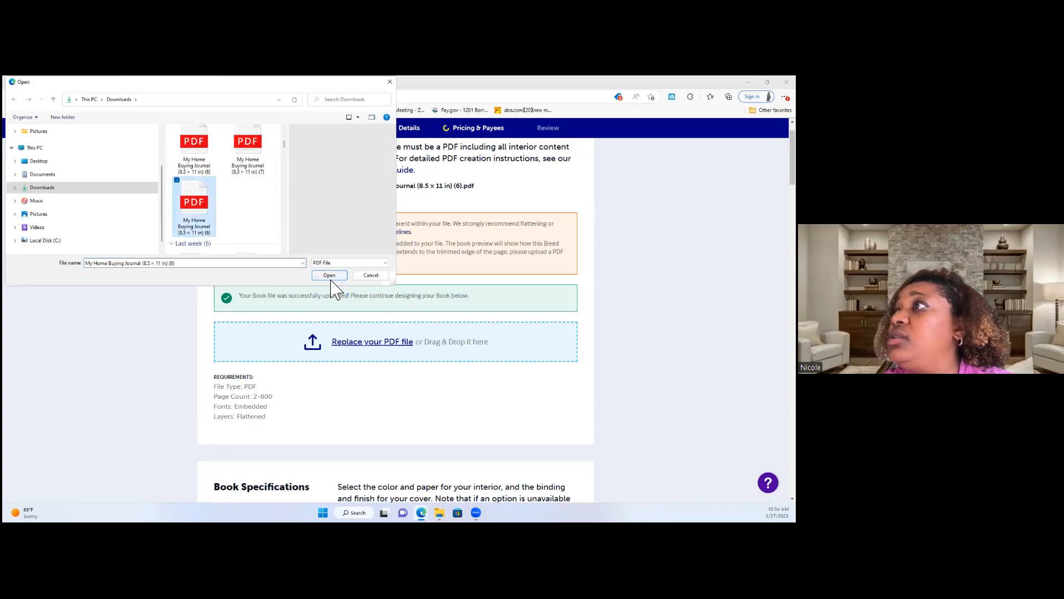
left_click(331, 277)
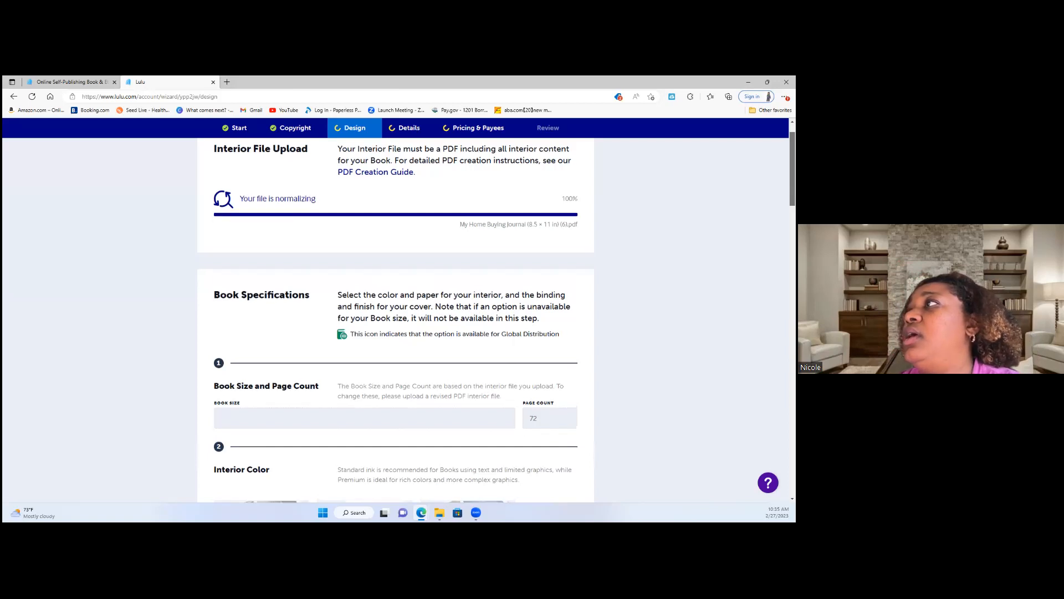
scroll(523, 202, "up", 1)
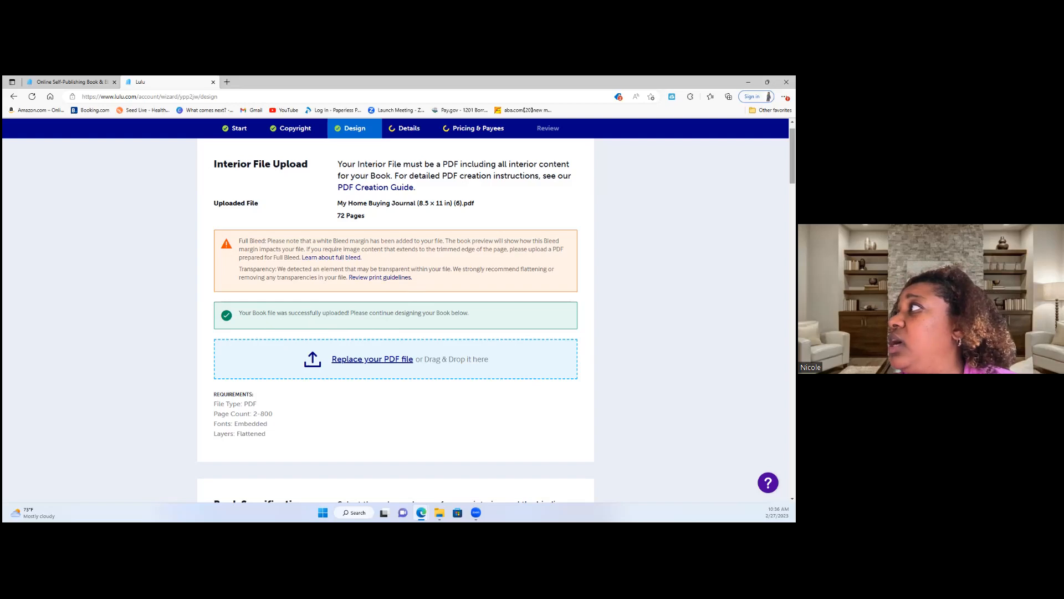
Step: Set the book's interior color to Color Standard and its paper type to 60# White
scroll(396, 320, "down", 2)
scroll(488, 236, "down", 4)
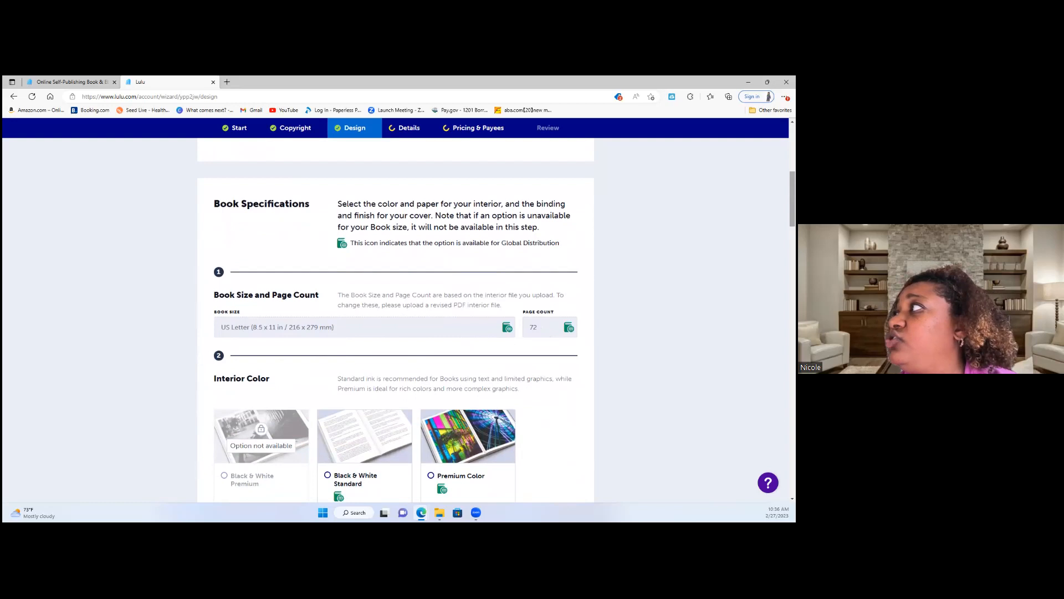
scroll(395, 320, "down", 4)
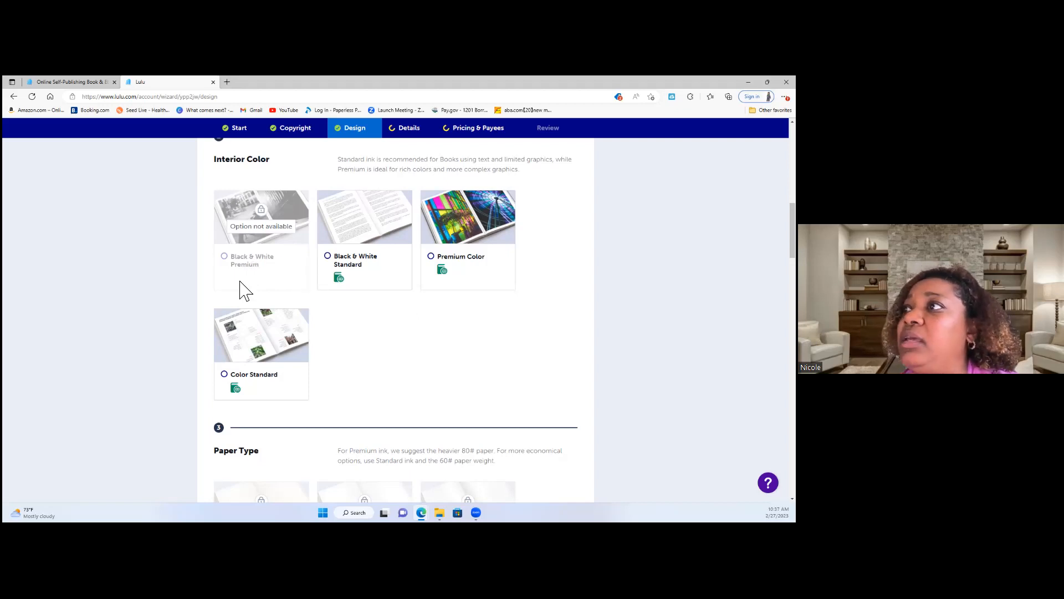
left_click(225, 375)
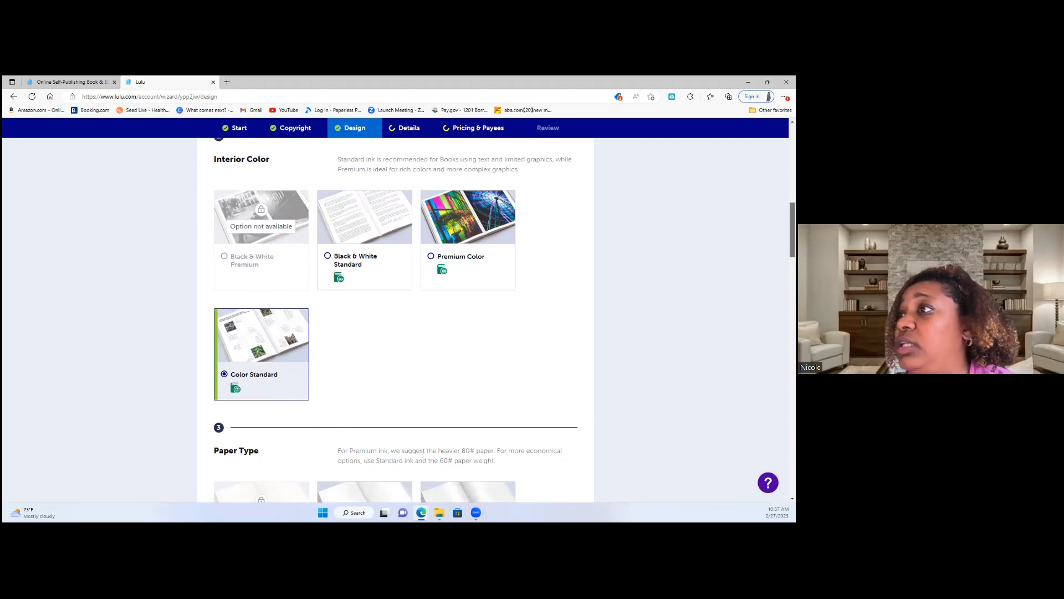
scroll(396, 319, "down", 5)
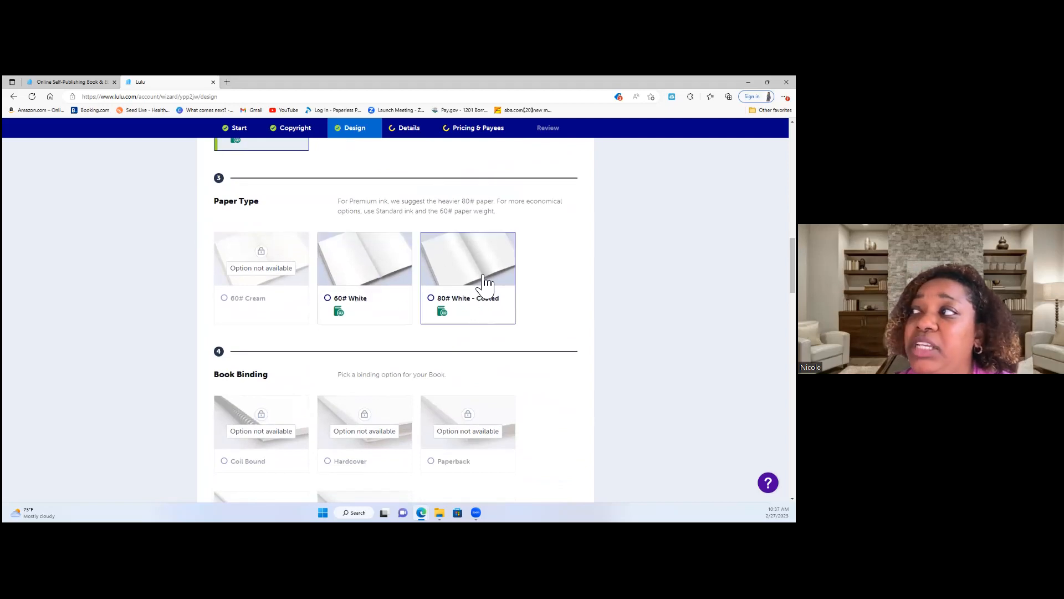
left_click(332, 308)
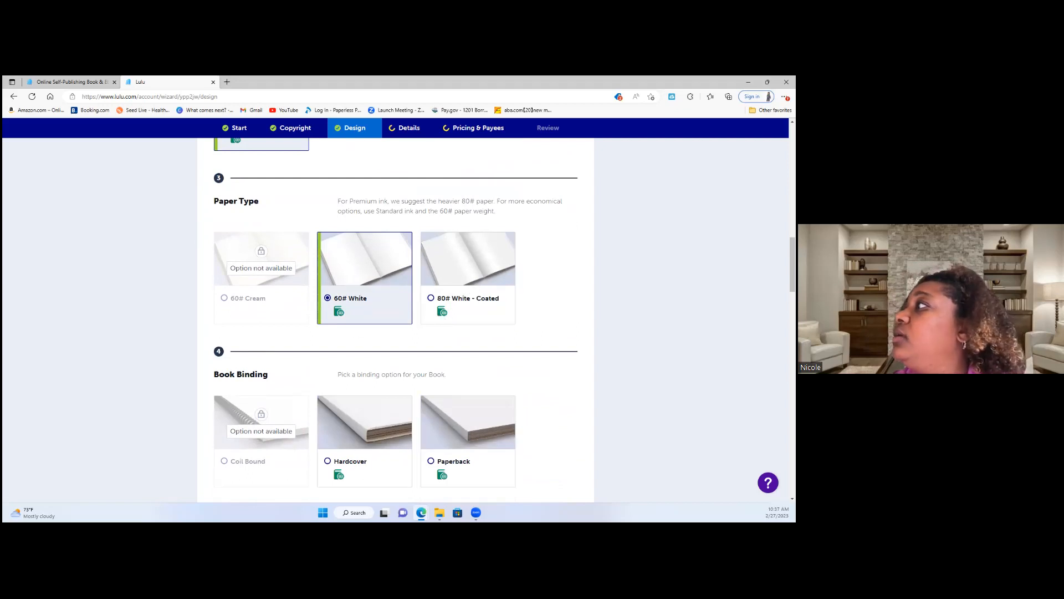
Step: Choose Paperback as the book binding and Glossy as the cover finish
scroll(529, 246, "down", 3)
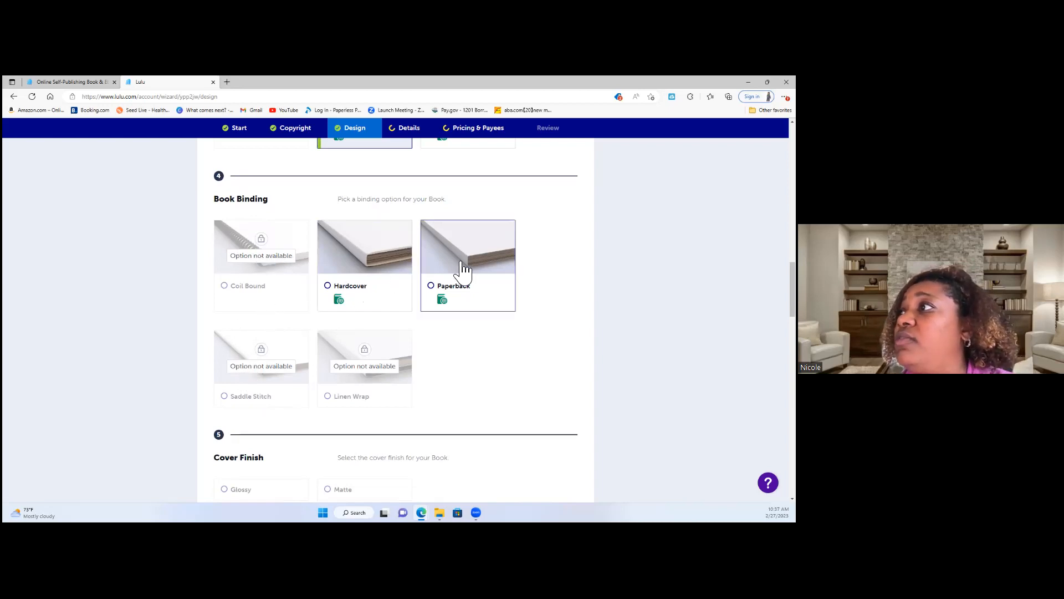
left_click(435, 292)
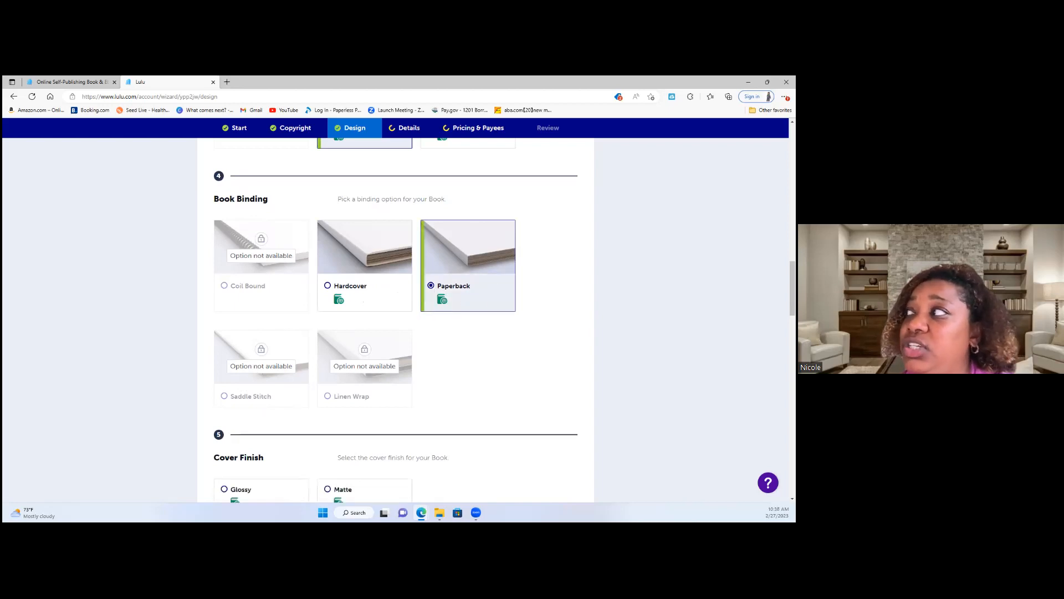
scroll(395, 320, "down", 2)
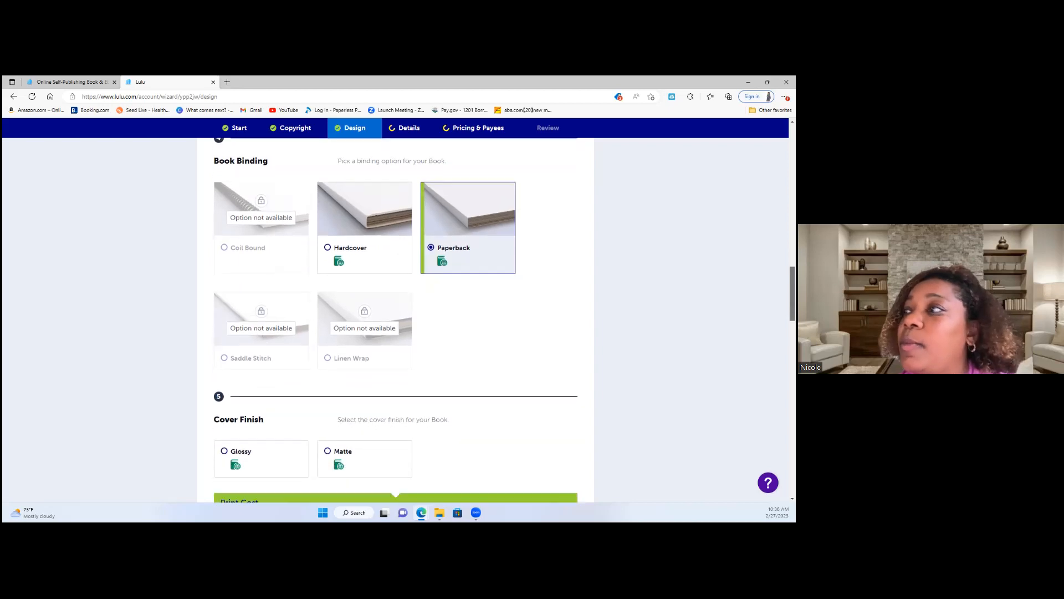
scroll(396, 320, "down", 2)
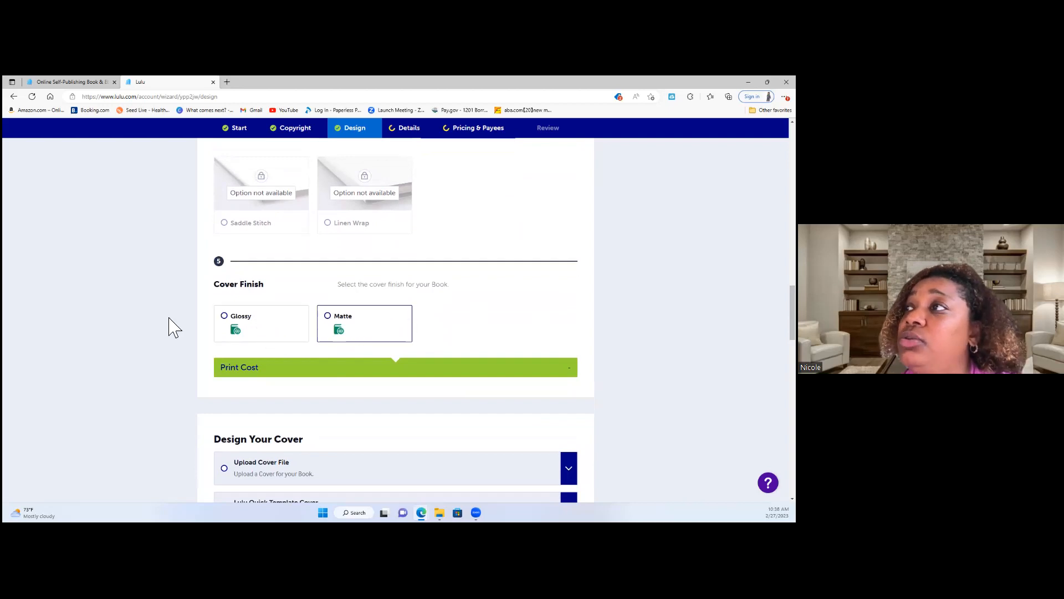
left_click(230, 327)
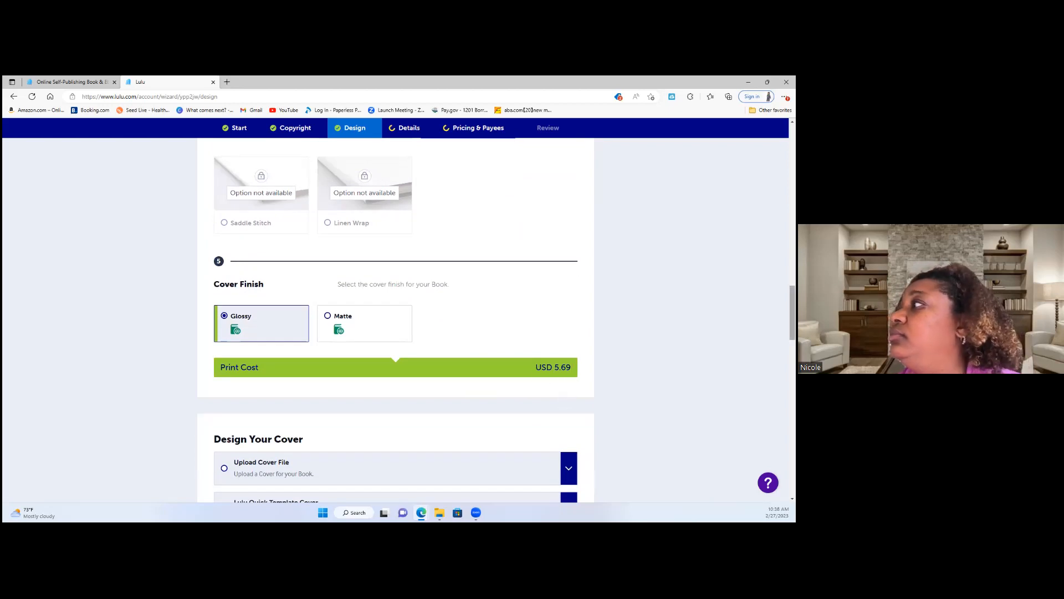
Step: Expand the Upload Cover File option and examine its template download, uploaded file, error details and PDF requirements
scroll(396, 320, "down", 2)
scroll(395, 319, "down", 3)
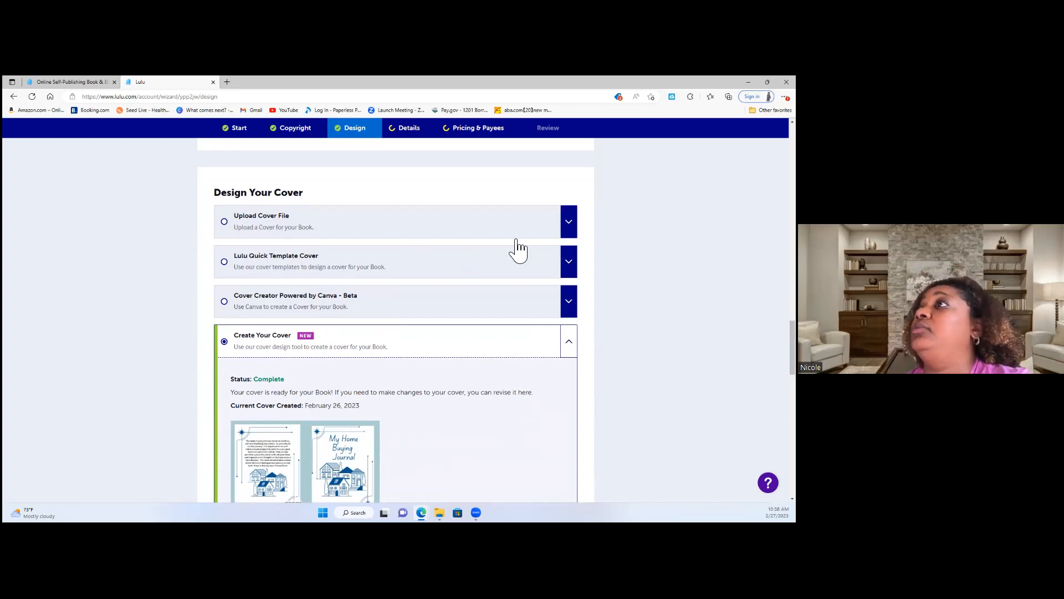
left_click(569, 223)
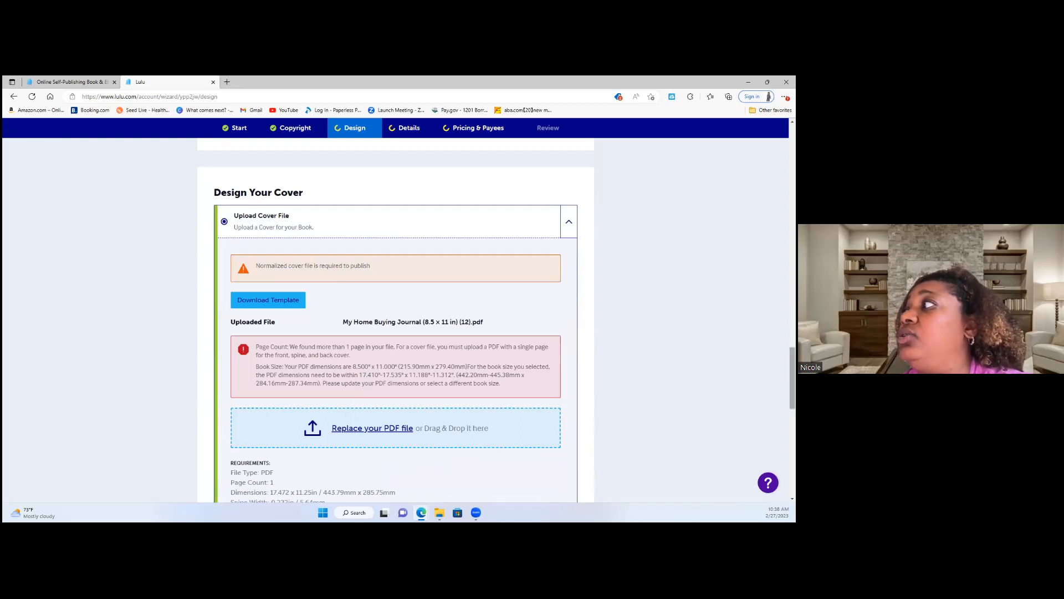
scroll(492, 273, "down", 2)
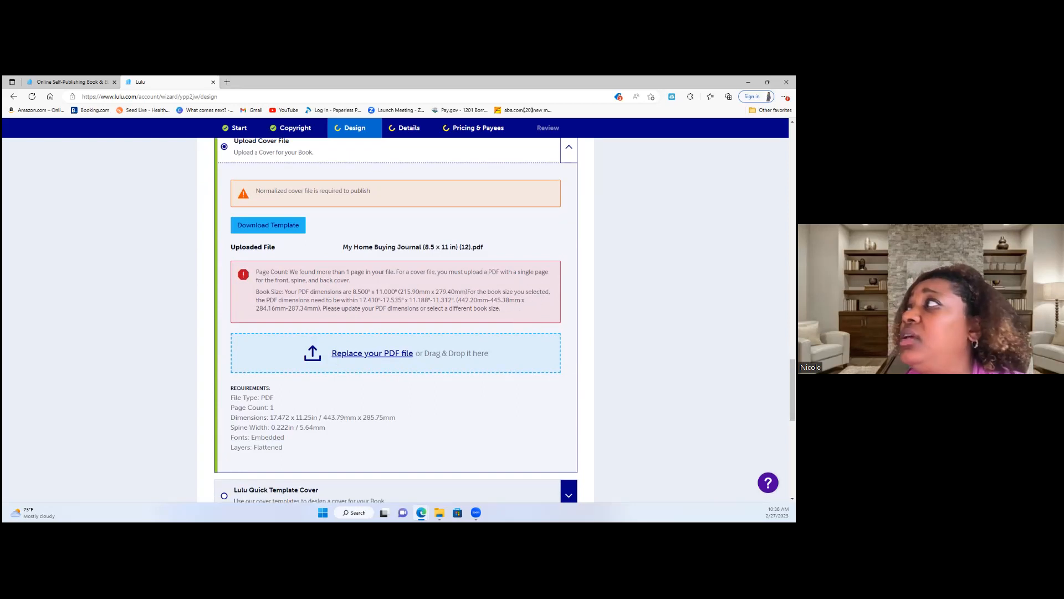
scroll(396, 320, "down", 3)
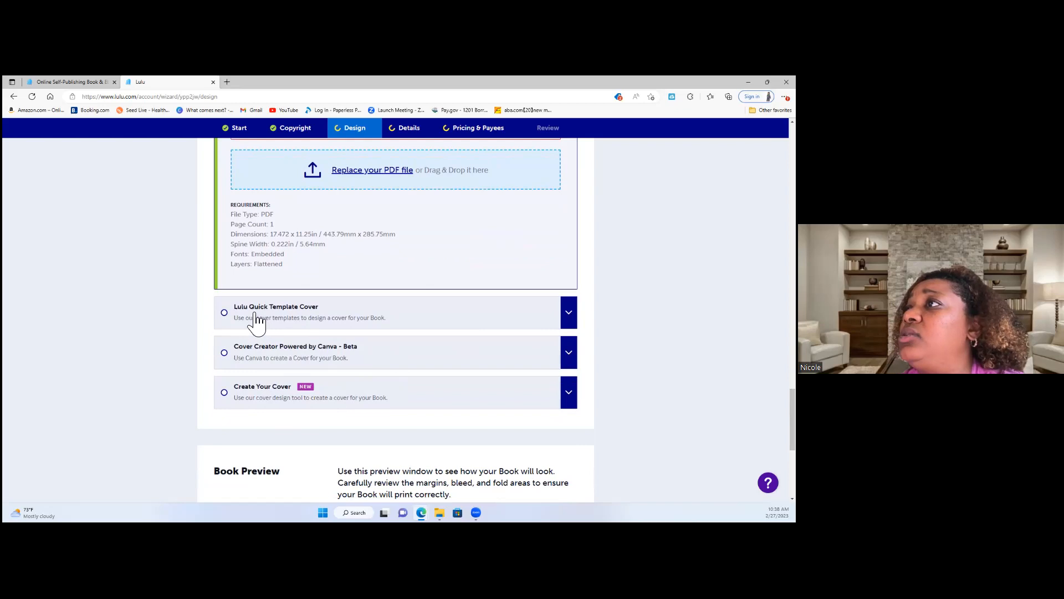
Step: Switch the cover design to Lulu Quick Template Cover and examine its content fields, templates, image upload, color themes and cover preview
left_click(568, 314)
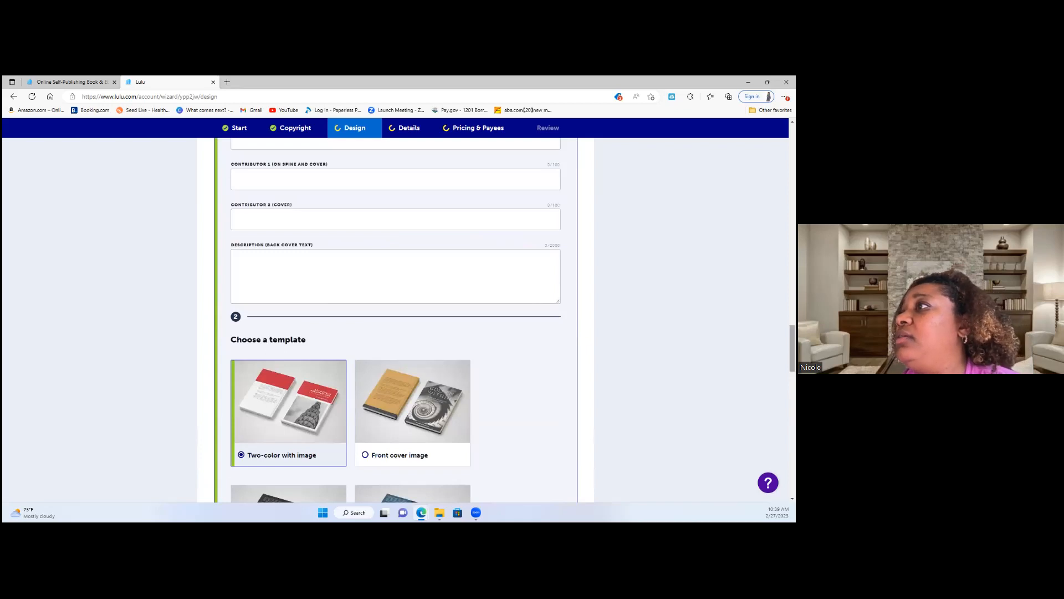
scroll(404, 349, "up", 5)
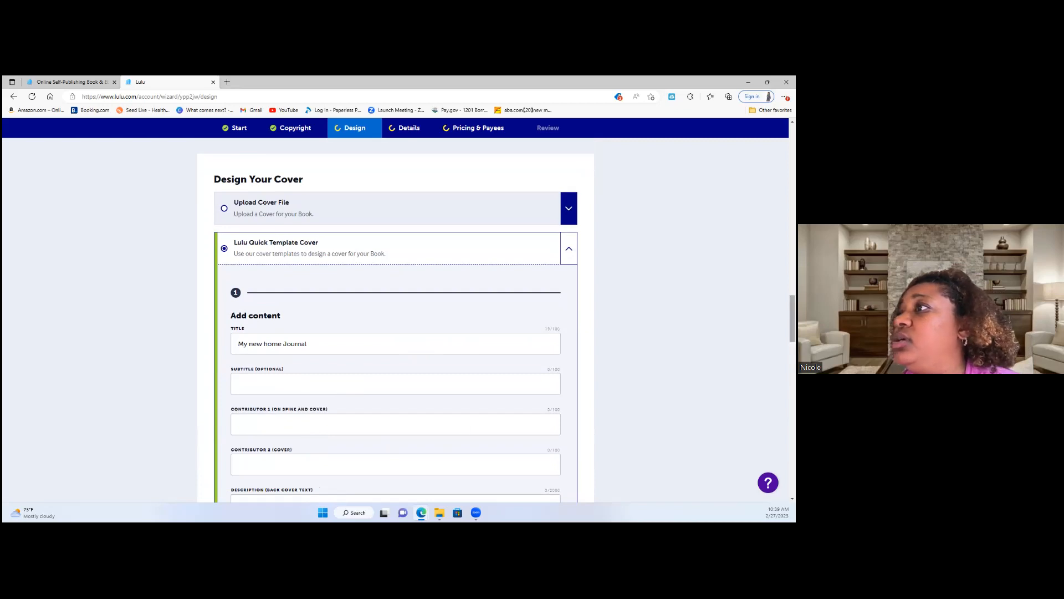
scroll(493, 344, "down", 2)
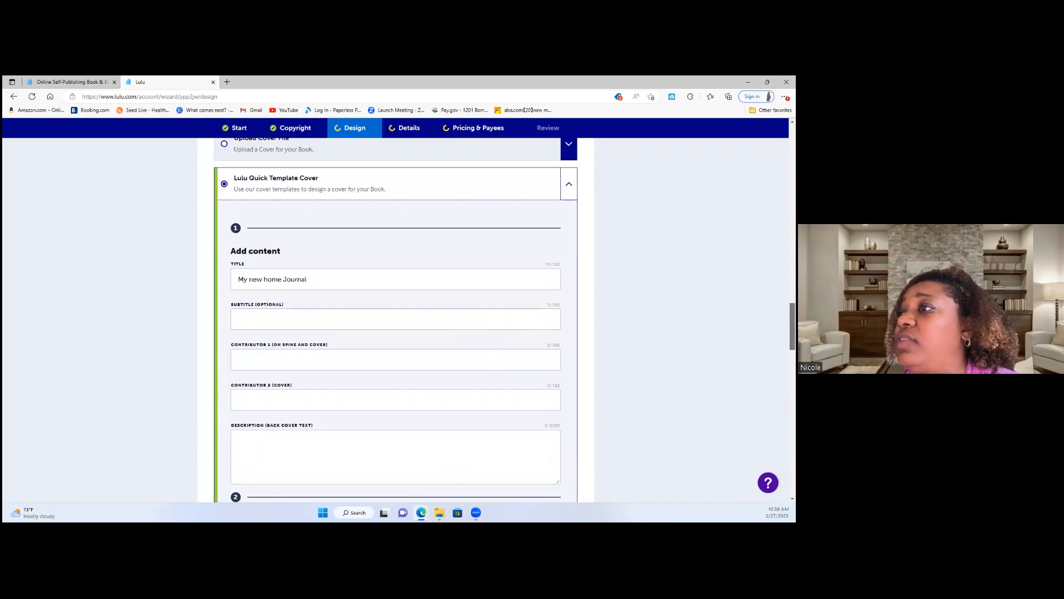
scroll(396, 321, "down", 10)
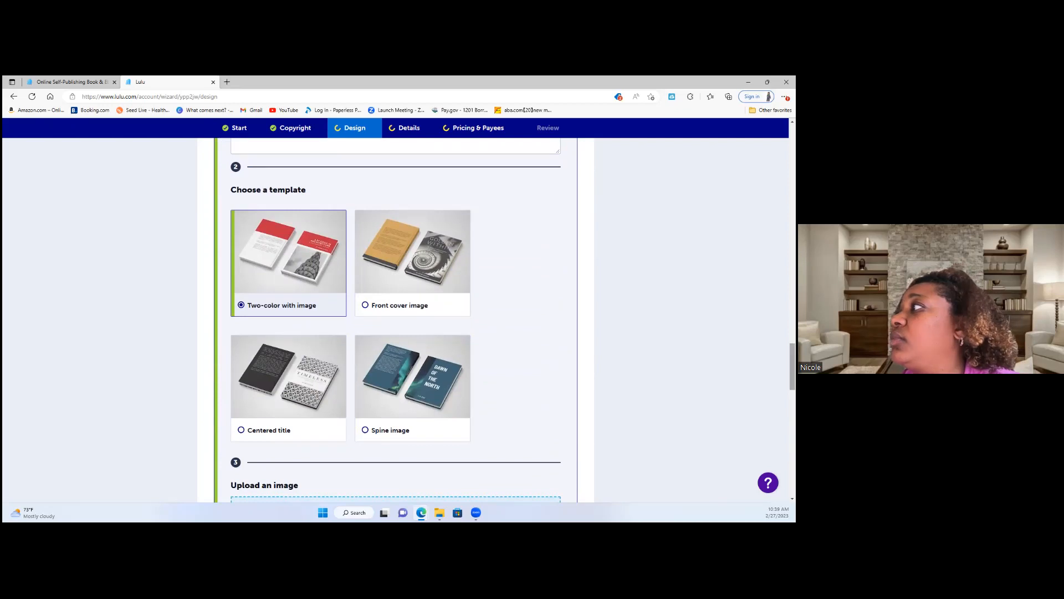
scroll(396, 320, "down", 4)
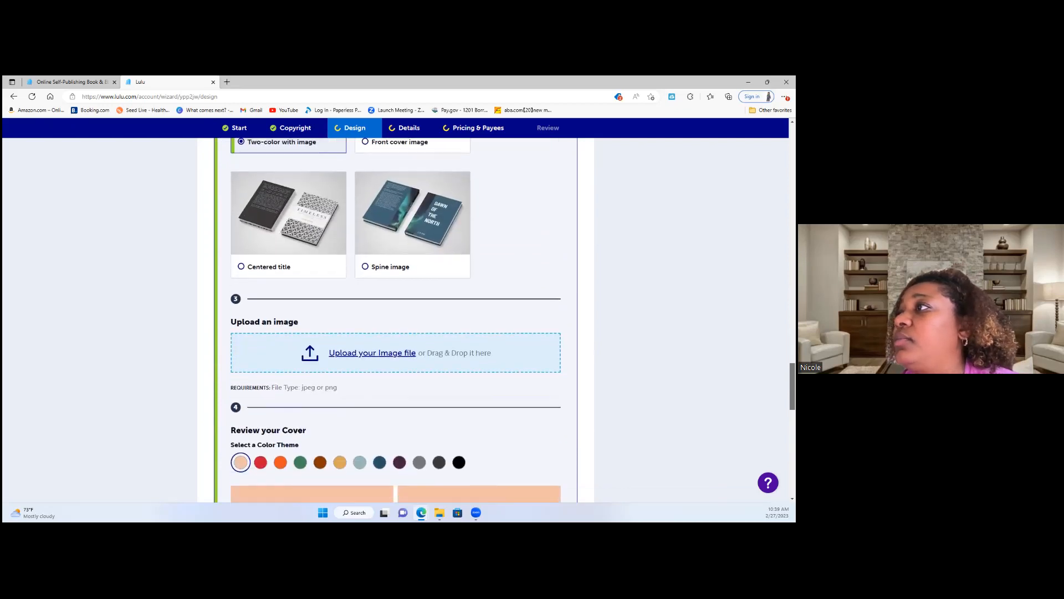
scroll(396, 320, "down", 5)
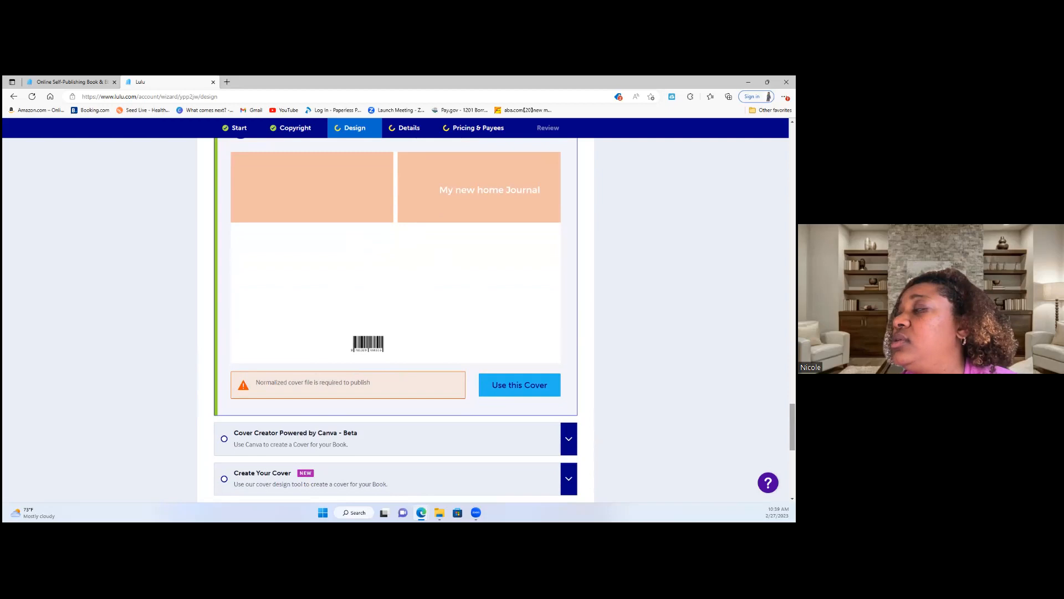
Step: Fill in the cover's Contributor 1 with "My new home journal" and the author's name, and its description with "a book to keep you on track with home purchasing"
scroll(396, 320, "up", 10)
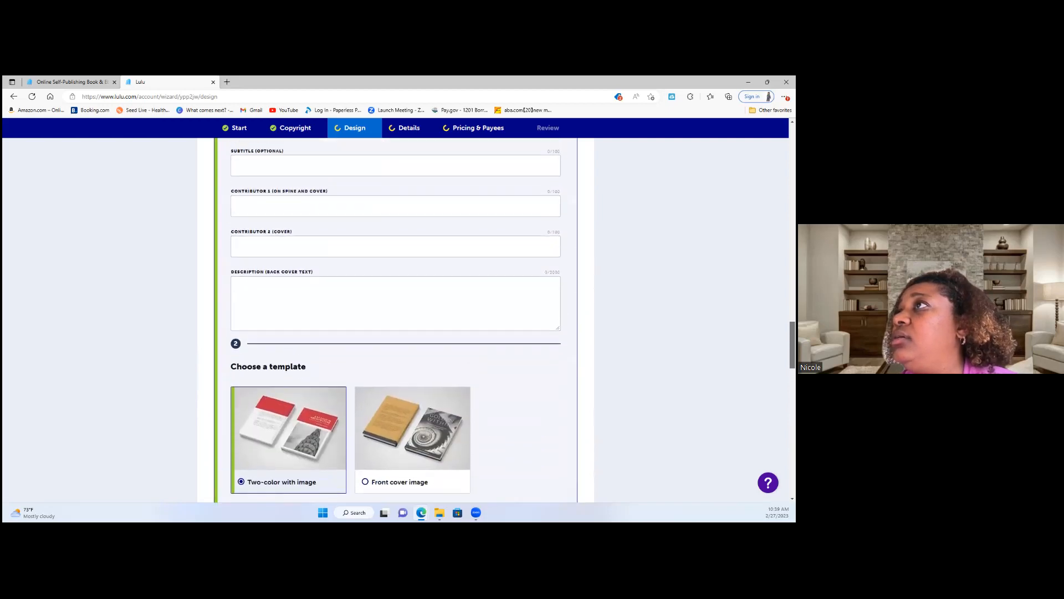
scroll(396, 319, "up", 4)
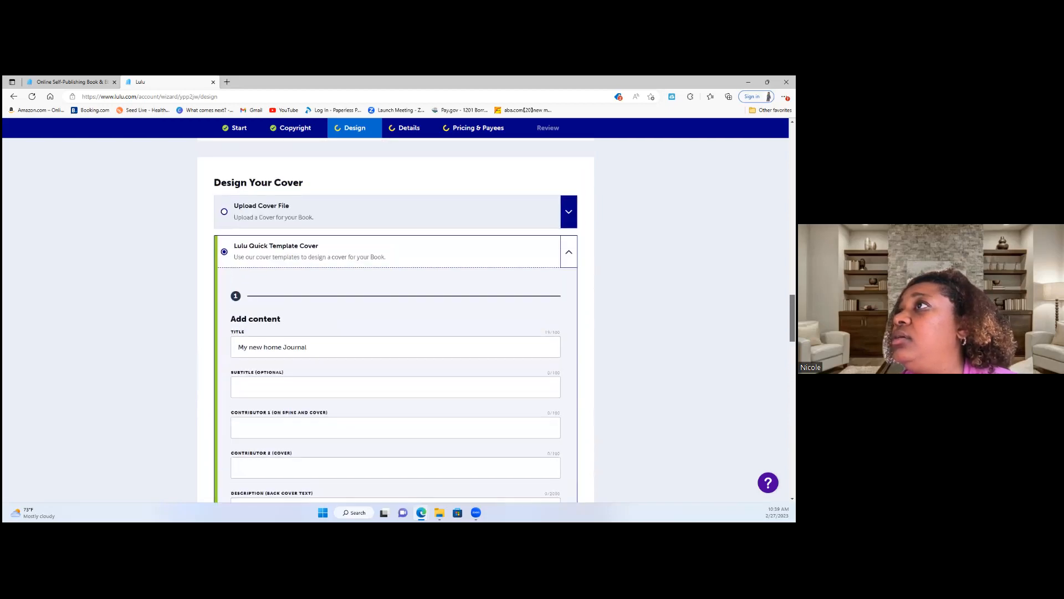
left_click(245, 431)
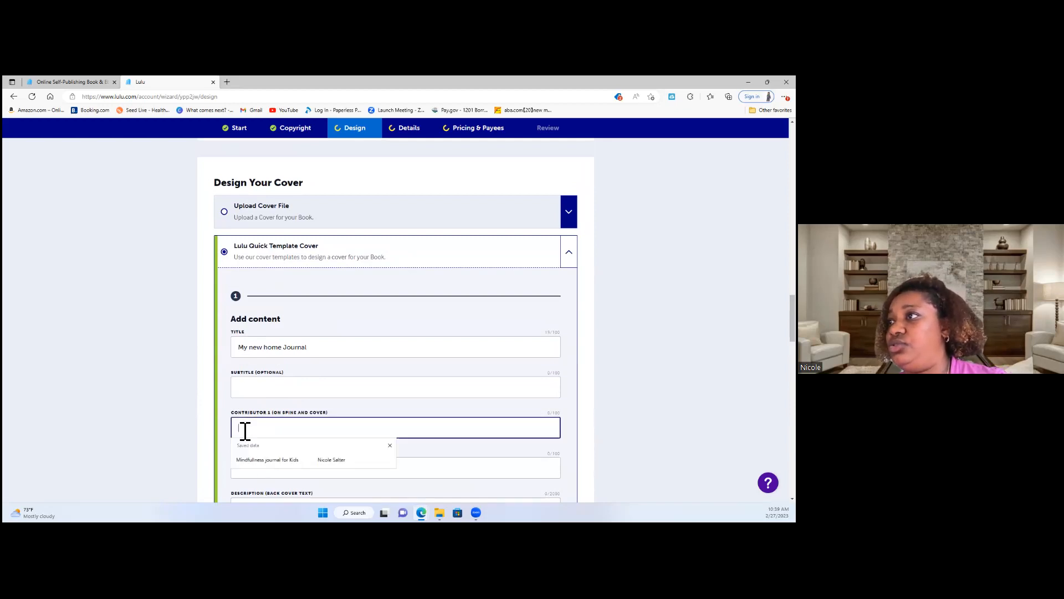
left_click(266, 460)
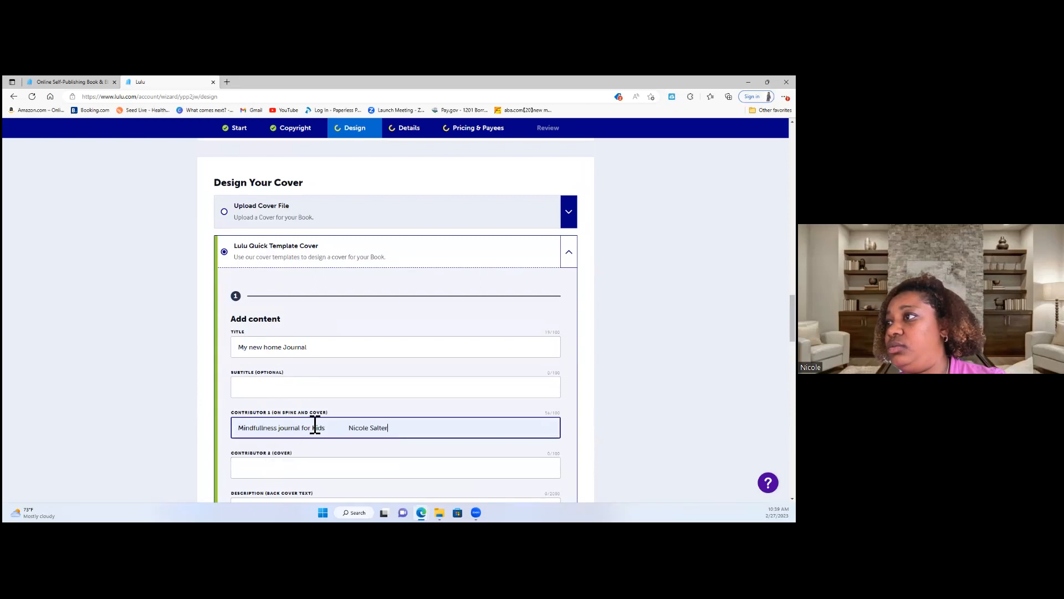
left_click_drag(327, 429, 243, 445)
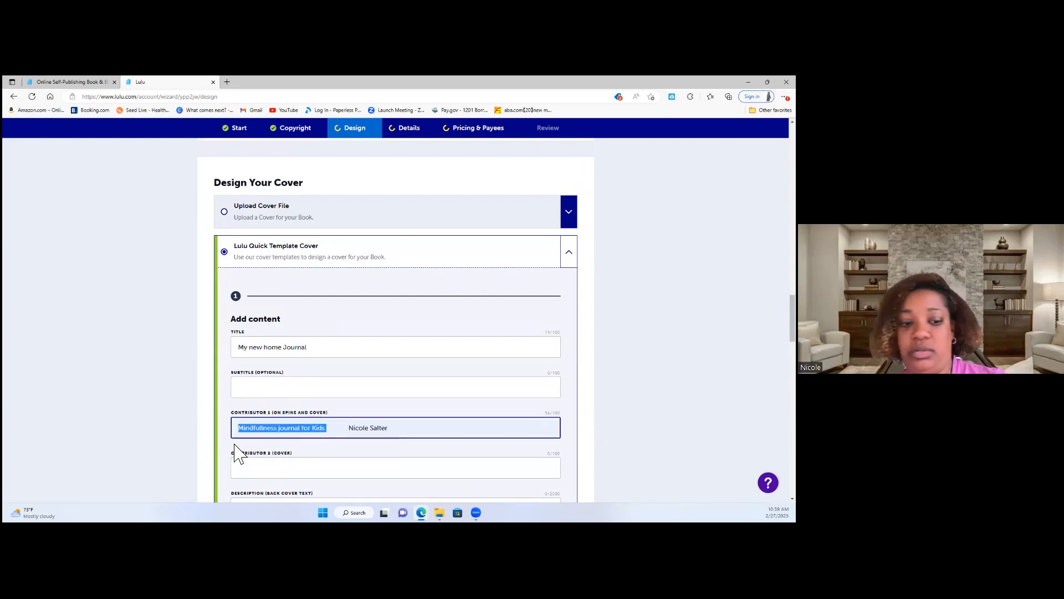
type("My new")
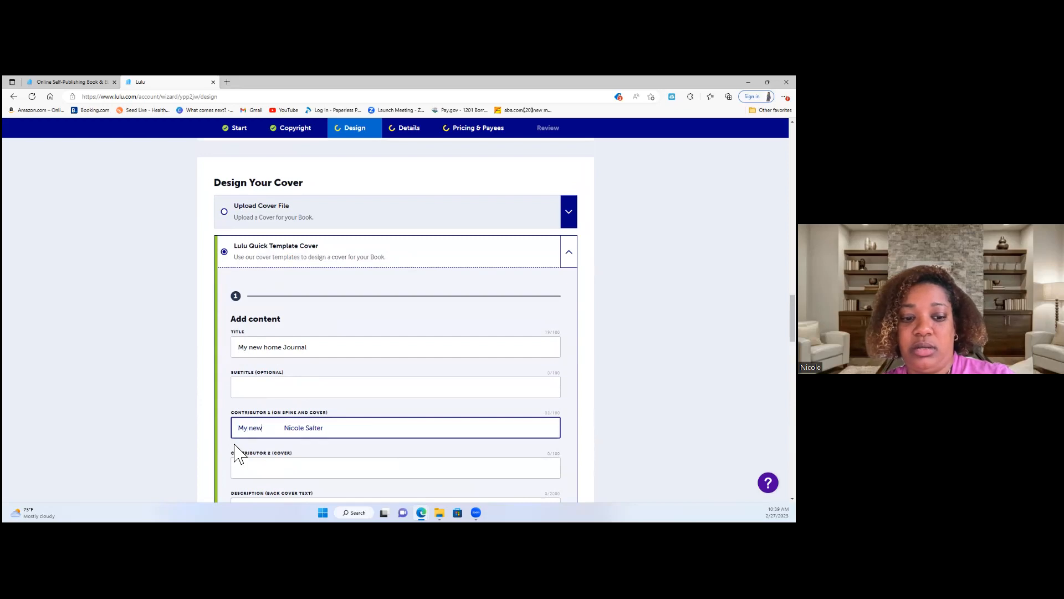
type(" home journ")
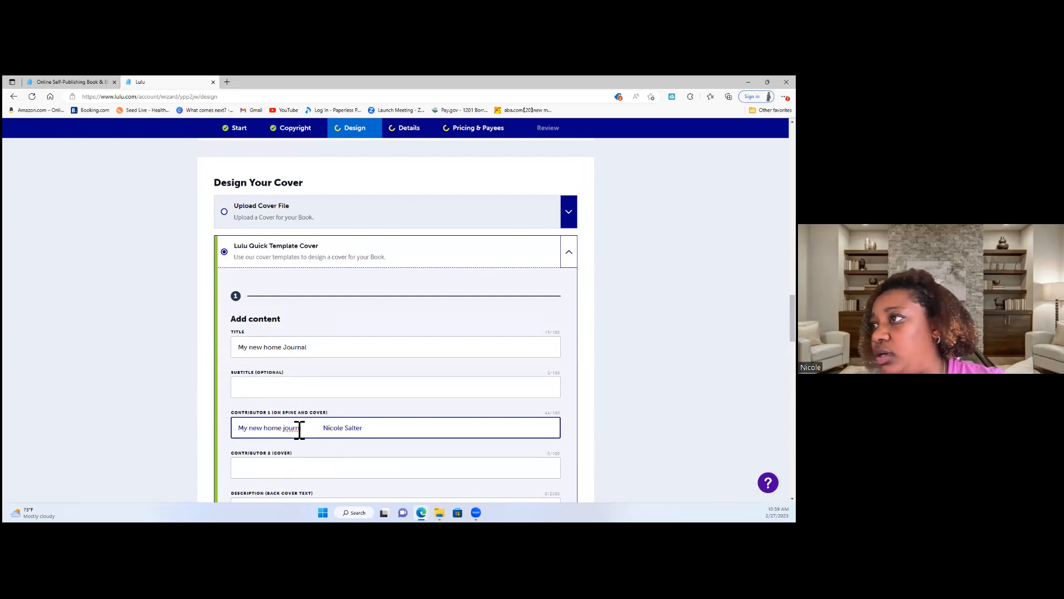
type("a")
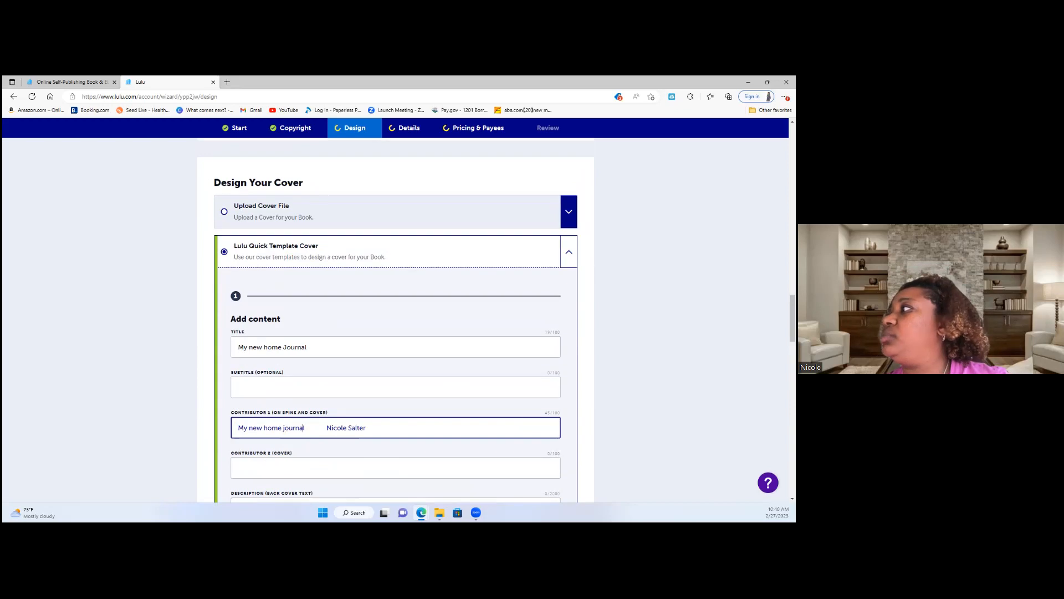
scroll(396, 320, "down", 3)
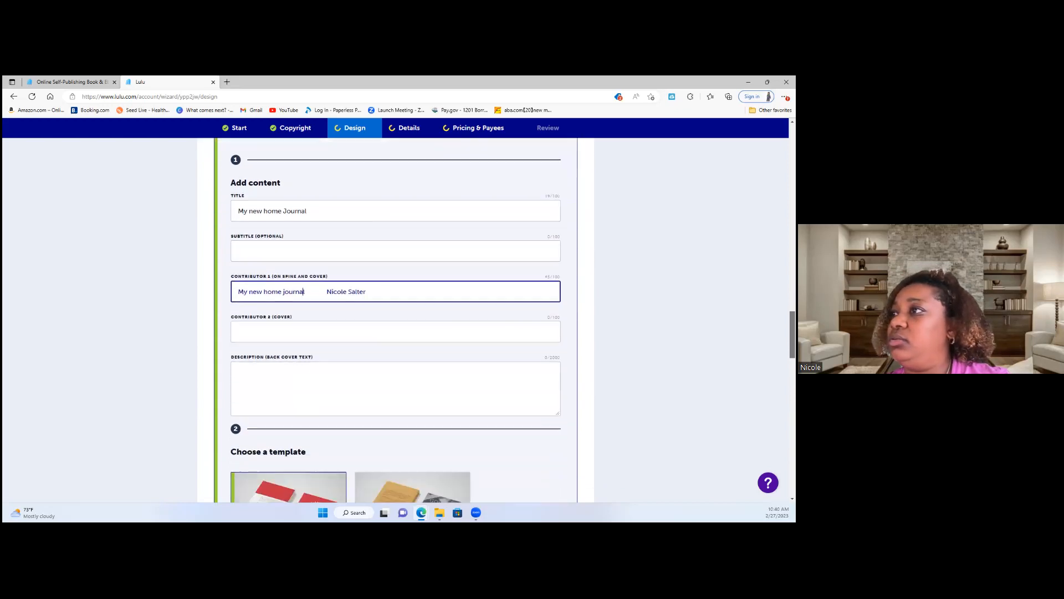
left_click(286, 365)
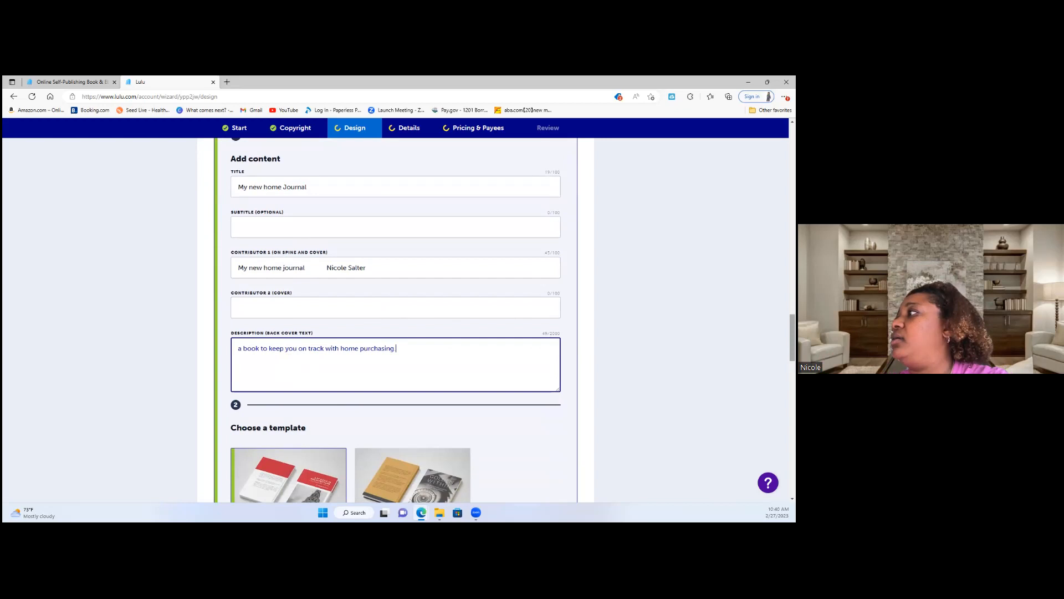
Step: Try the Centered title template and settle on the Front cover image template for the cover
scroll(367, 338, "down", 4)
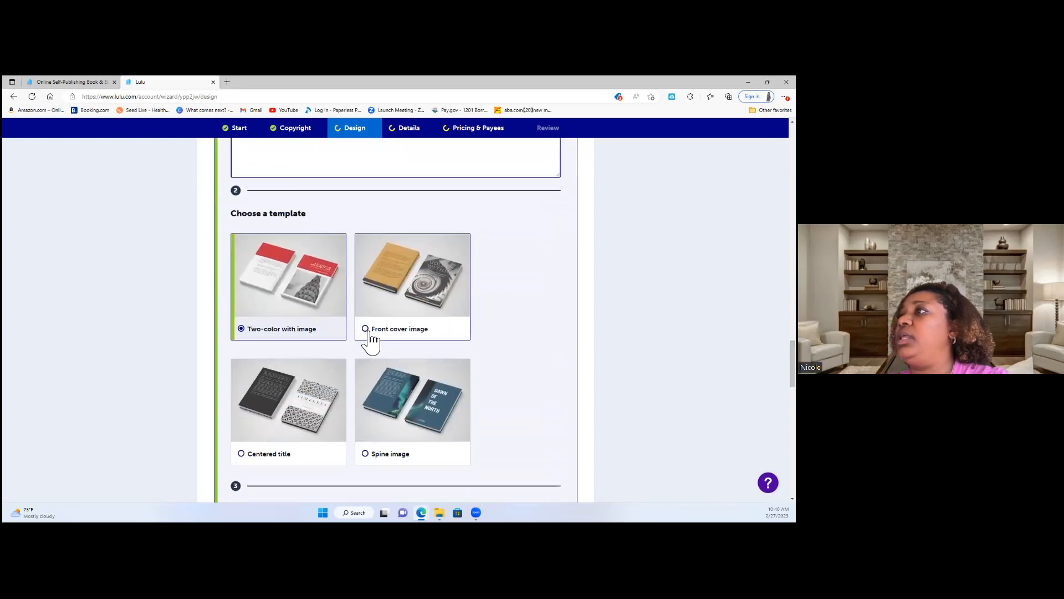
left_click(369, 338)
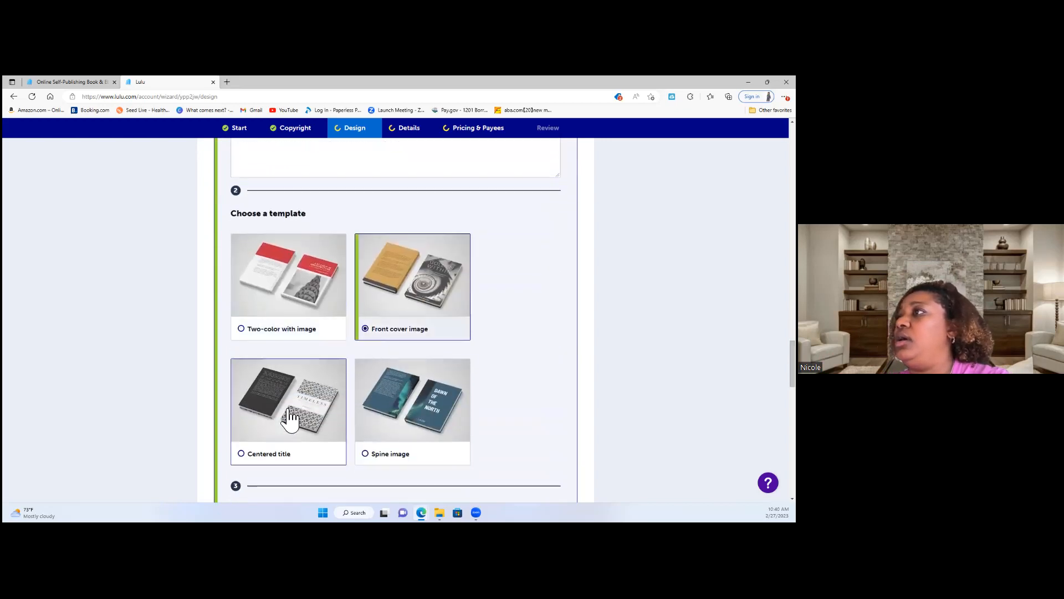
left_click(242, 455)
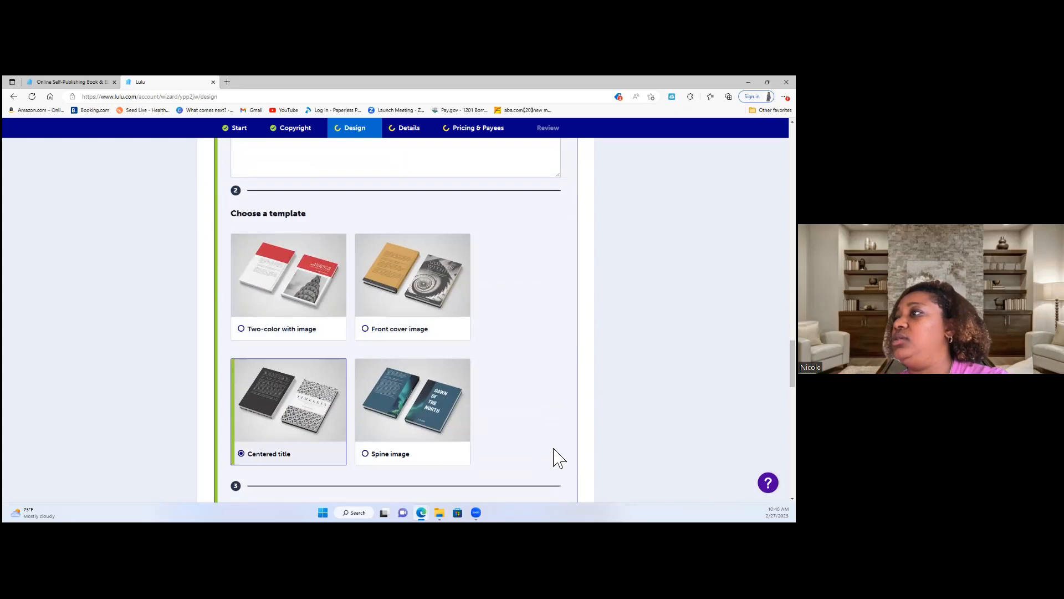
left_click(367, 331)
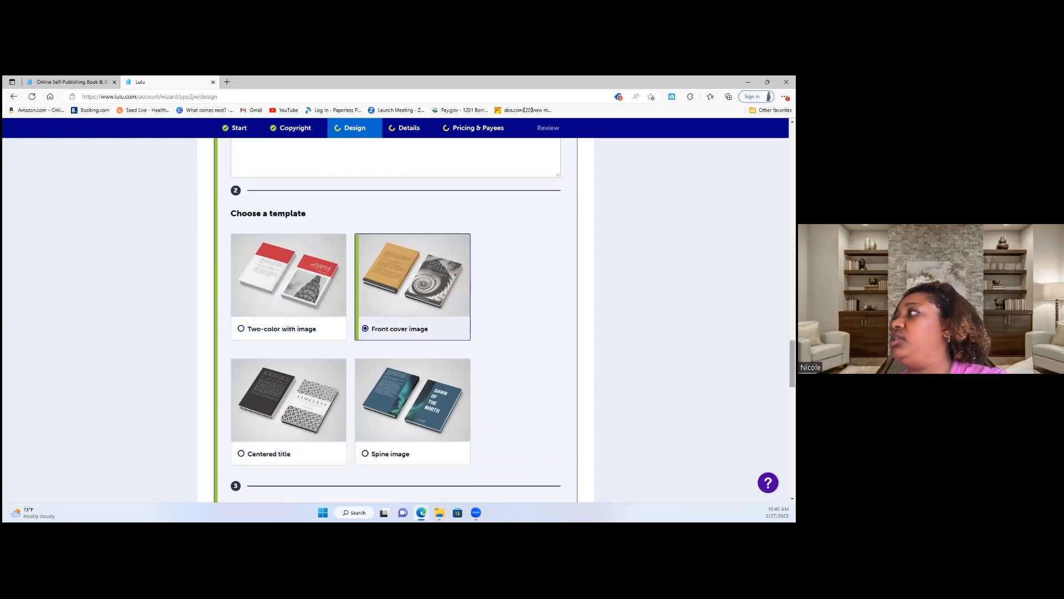
Step: Upload "Mindfulness Journal for Kids .png" from Downloads as the cover image
scroll(395, 319, "down", 4)
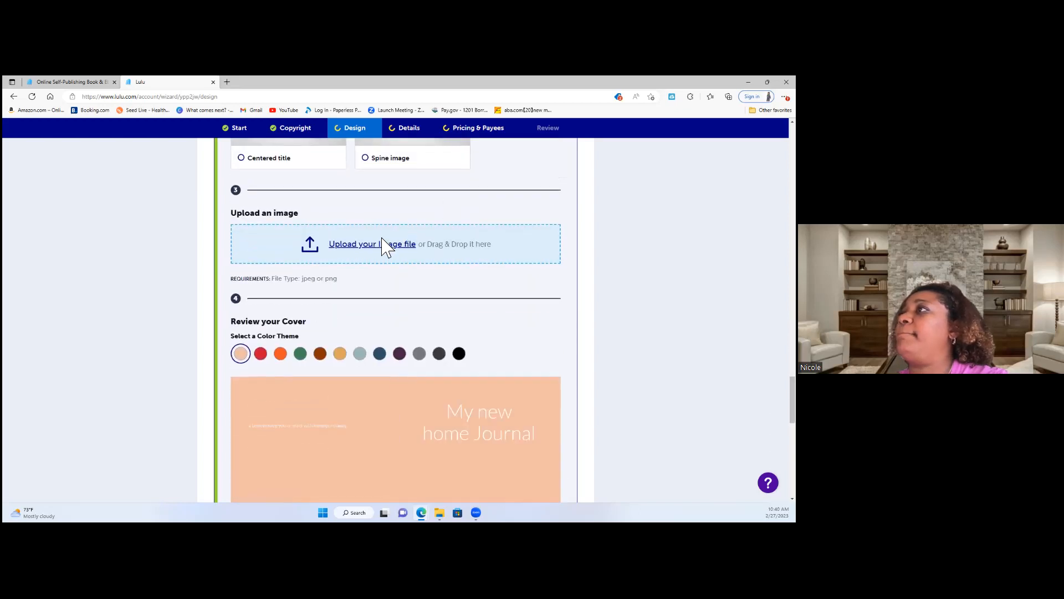
left_click(383, 247)
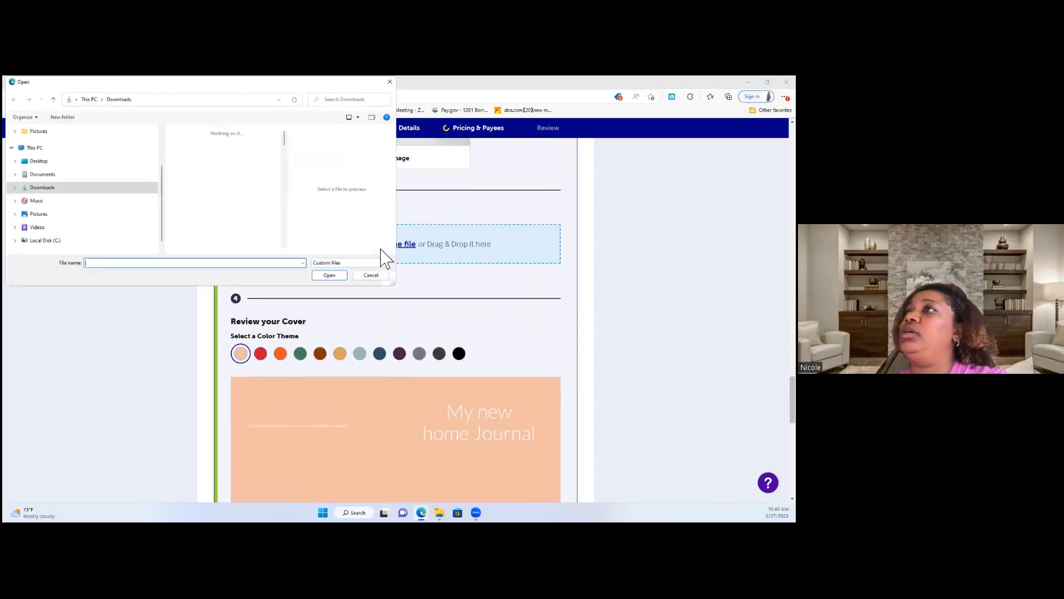
left_click(242, 167)
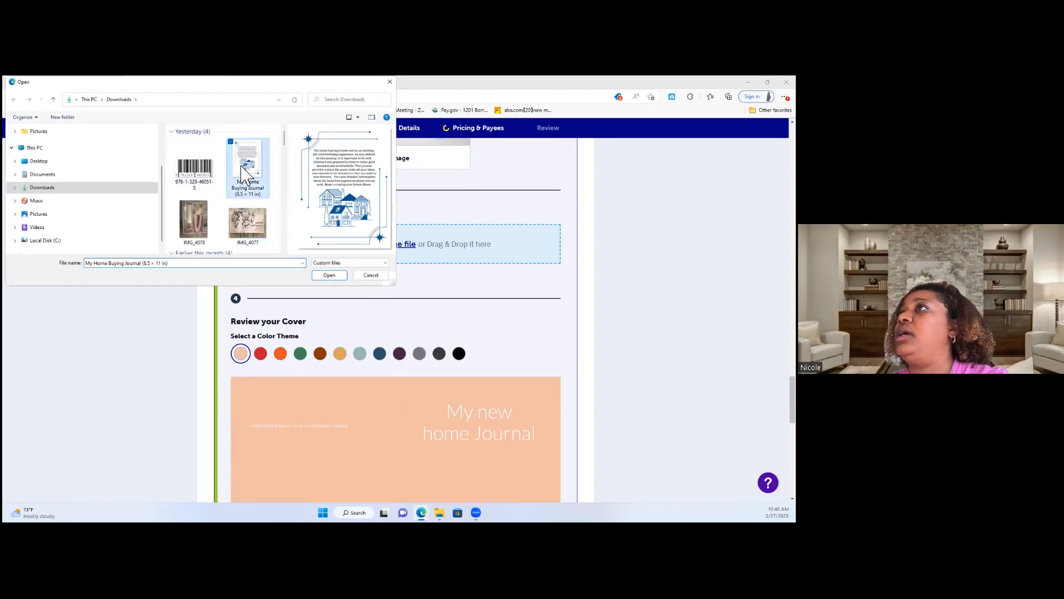
scroll(288, 147, "down", 3)
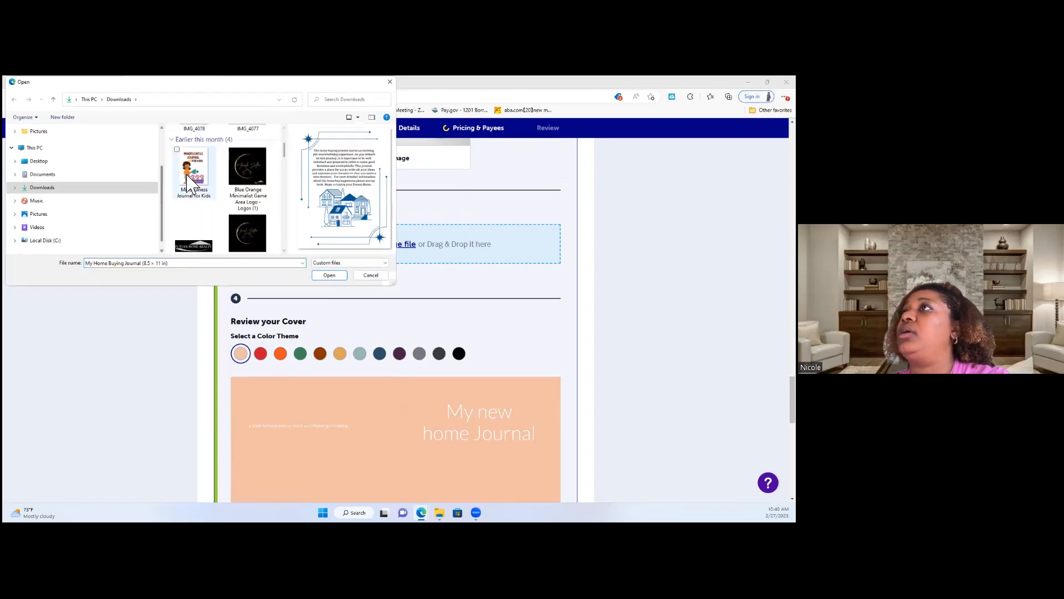
left_click(191, 174)
left_click(330, 276)
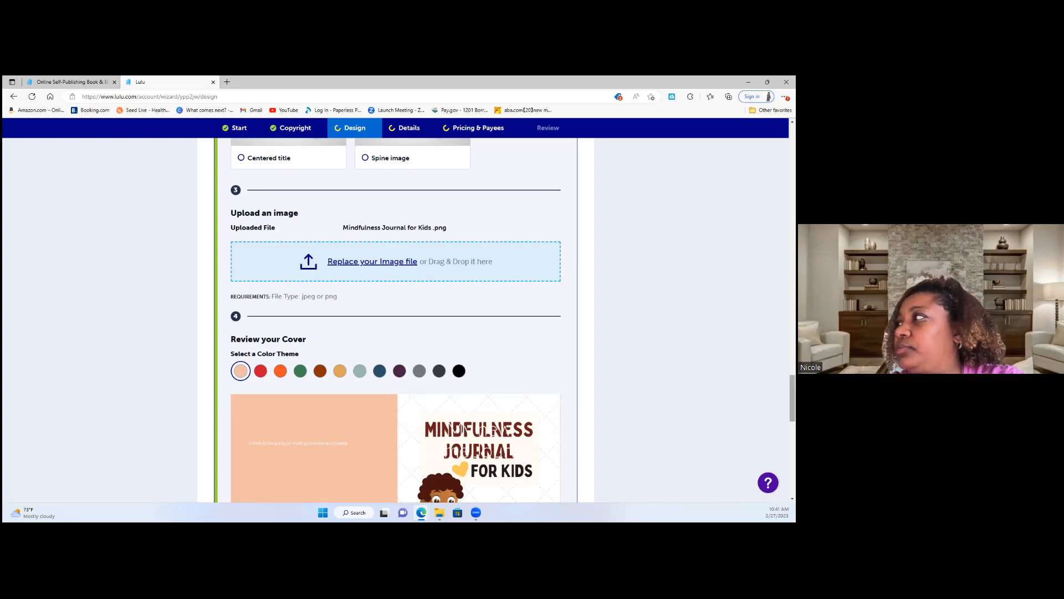
Step: Review the cover preview, try the green color theme, and set the theme to the light gray-teal swatch
scroll(396, 318, "down", 1)
scroll(396, 318, "down", 2)
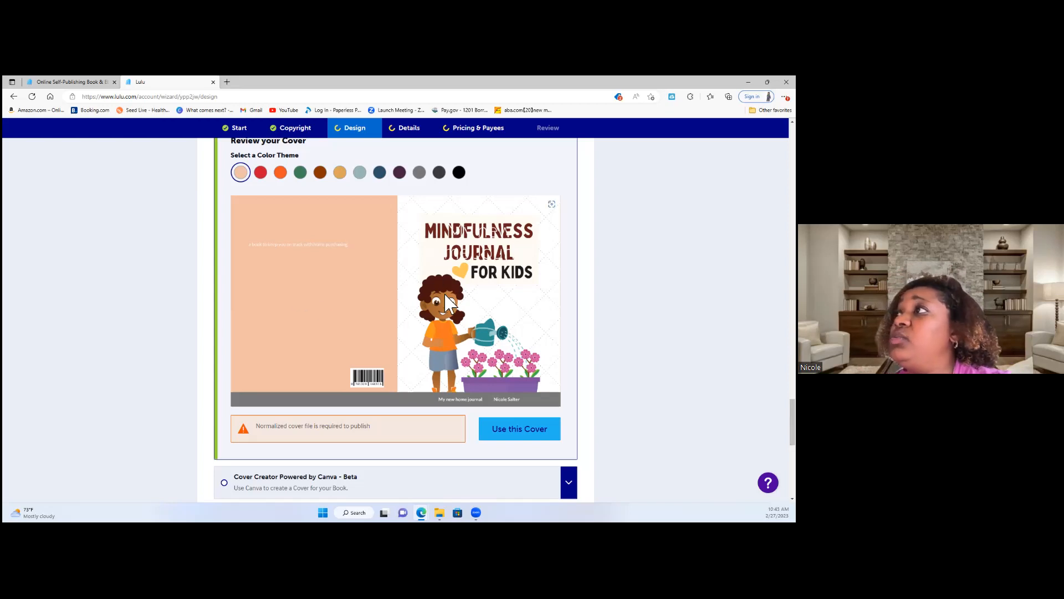
left_click(300, 173)
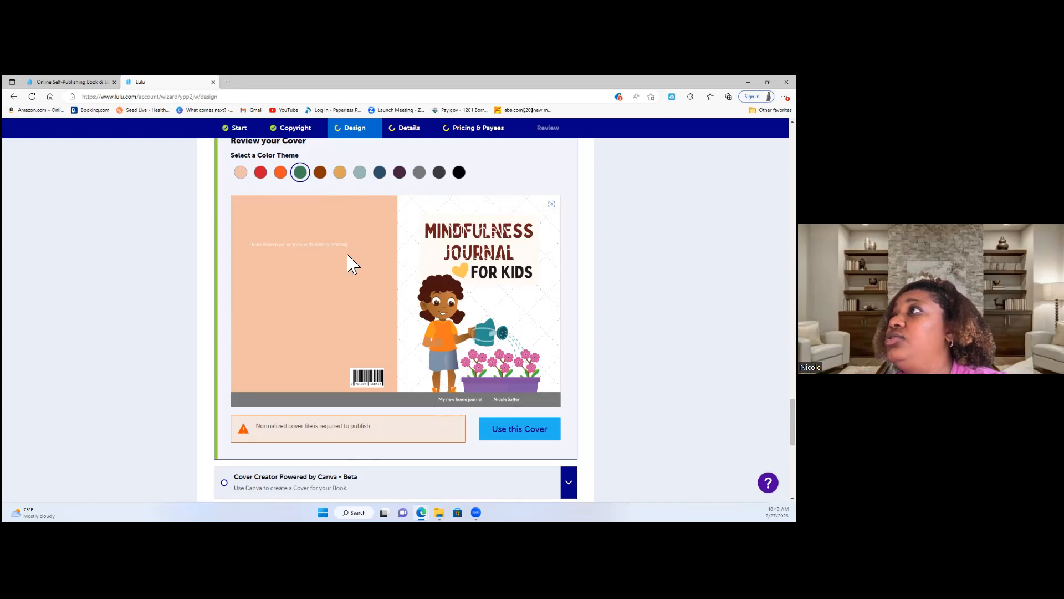
left_click(359, 173)
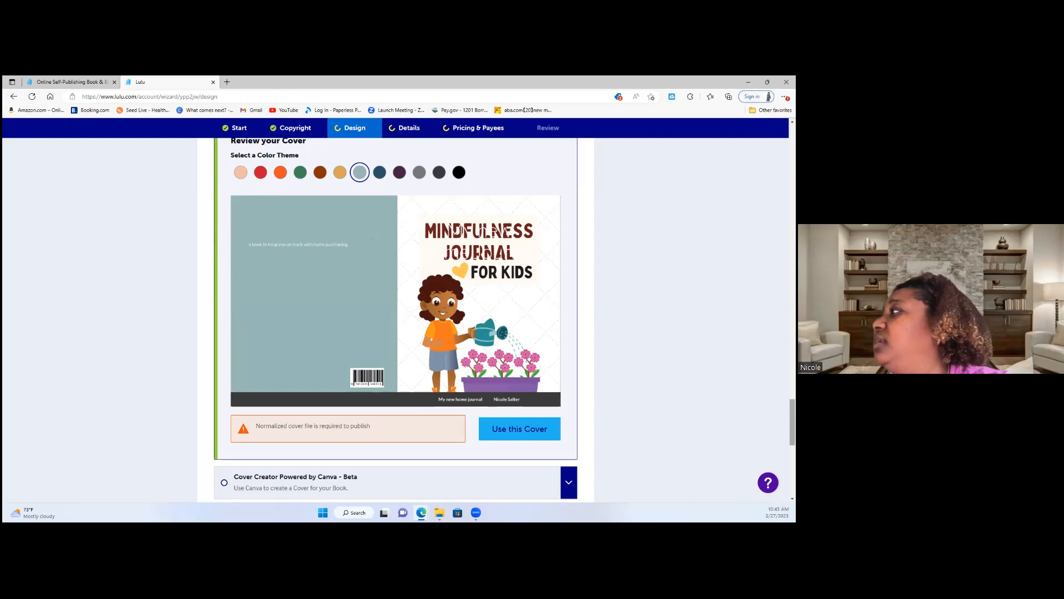
Step: Switch the cover design to Cover Creator Powered by Canva - Beta and examine the cover in the Book Preview
scroll(546, 385, "down", 3)
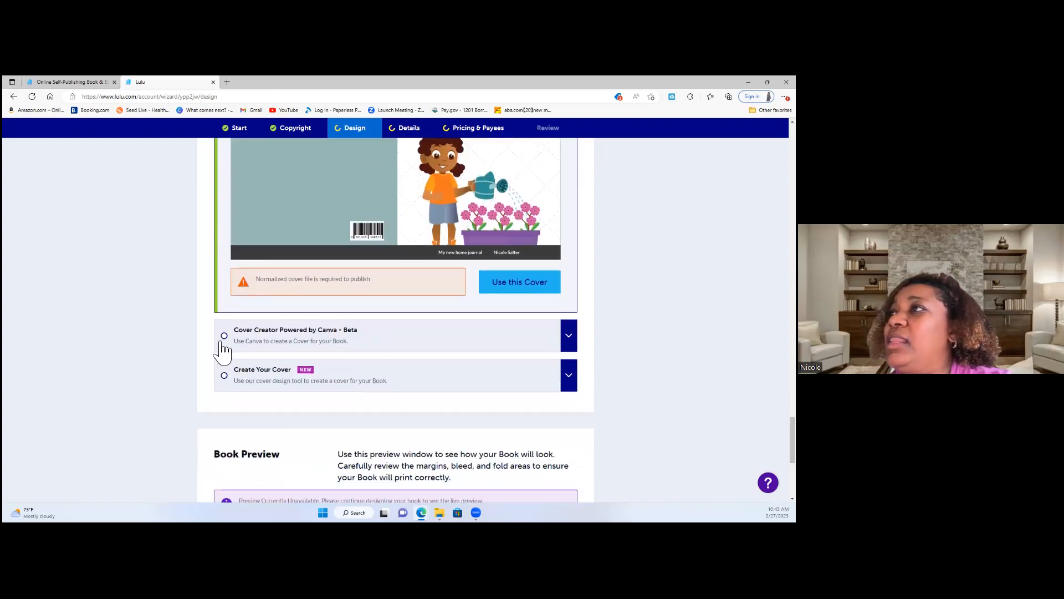
scroll(227, 340, "down", 5)
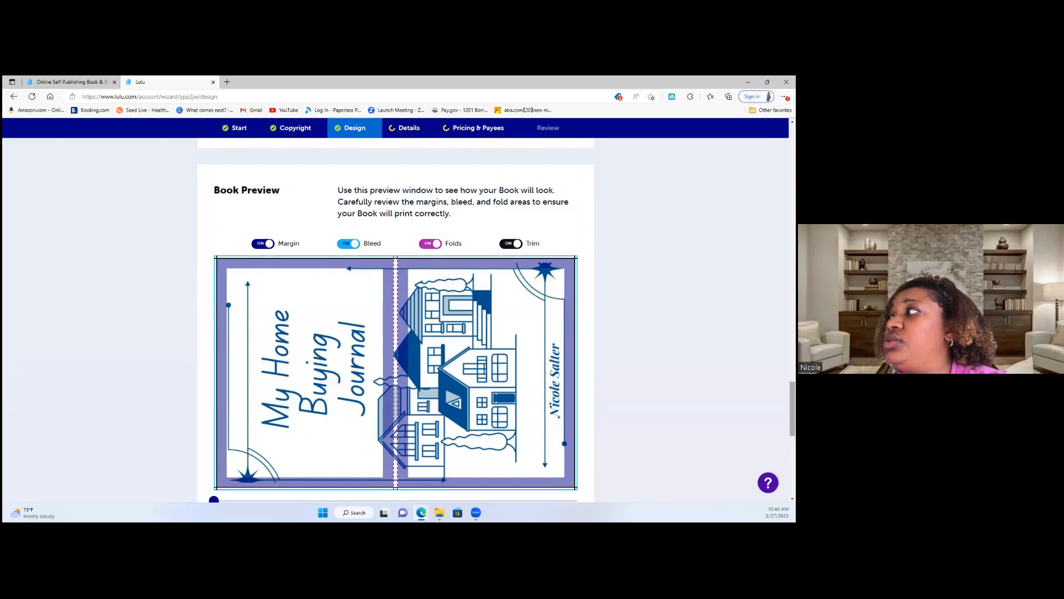
scroll(498, 311, "down", 2)
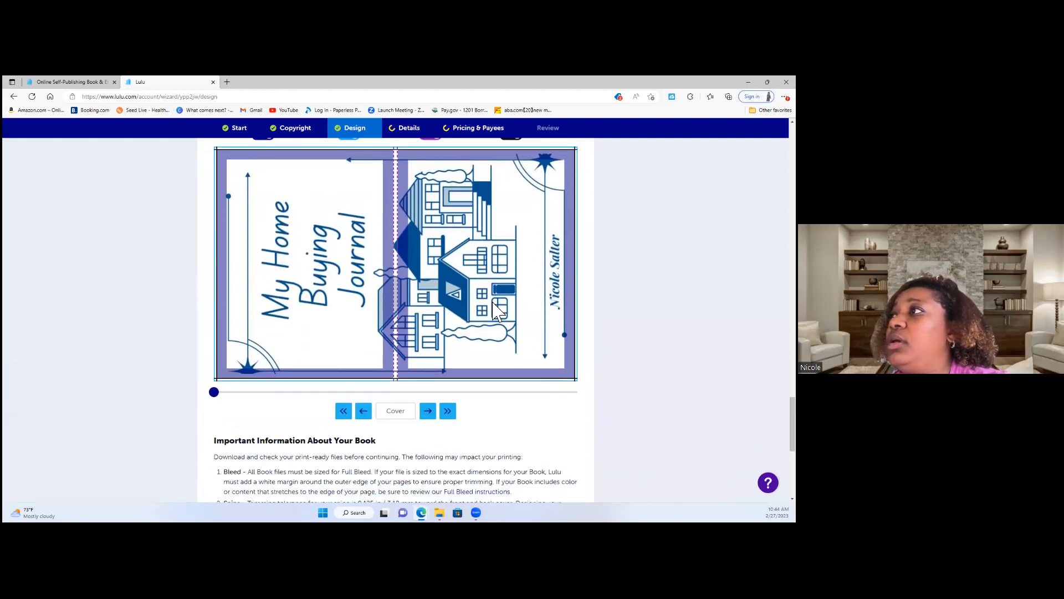
Step: Page through the Book Preview from the cover to pages 6 - 7 and return to the cover
left_click(428, 410)
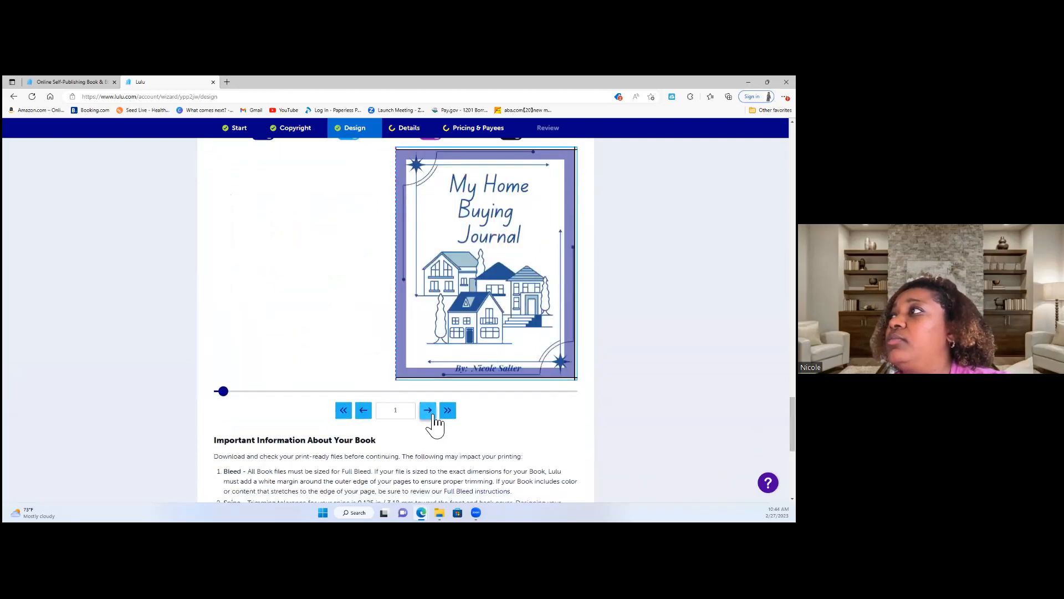
left_click(428, 411)
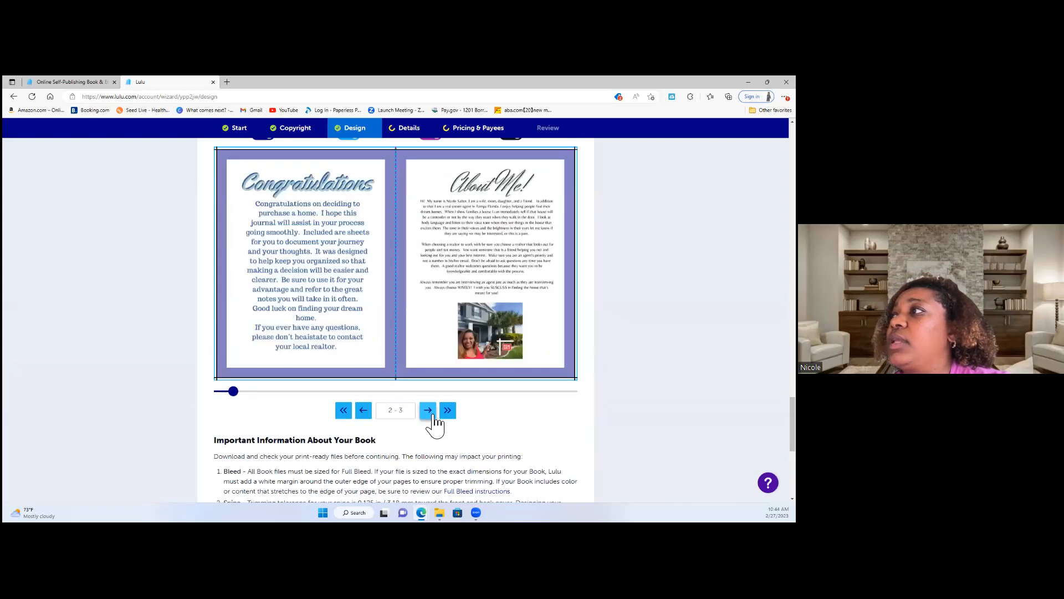
left_click(434, 415)
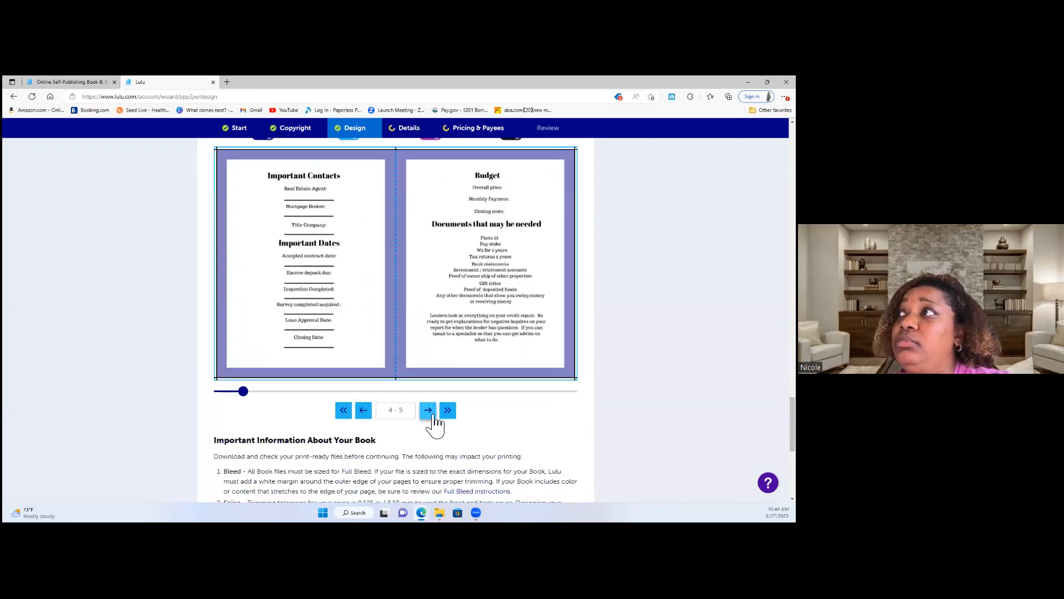
left_click(434, 415)
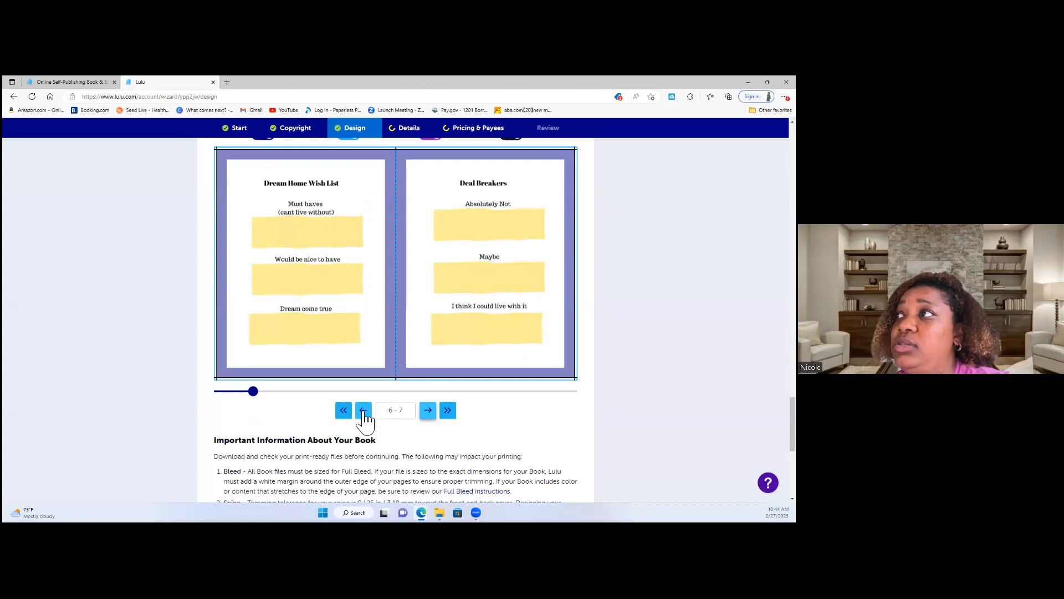
left_click(363, 411)
left_click(363, 412)
left_click(363, 412)
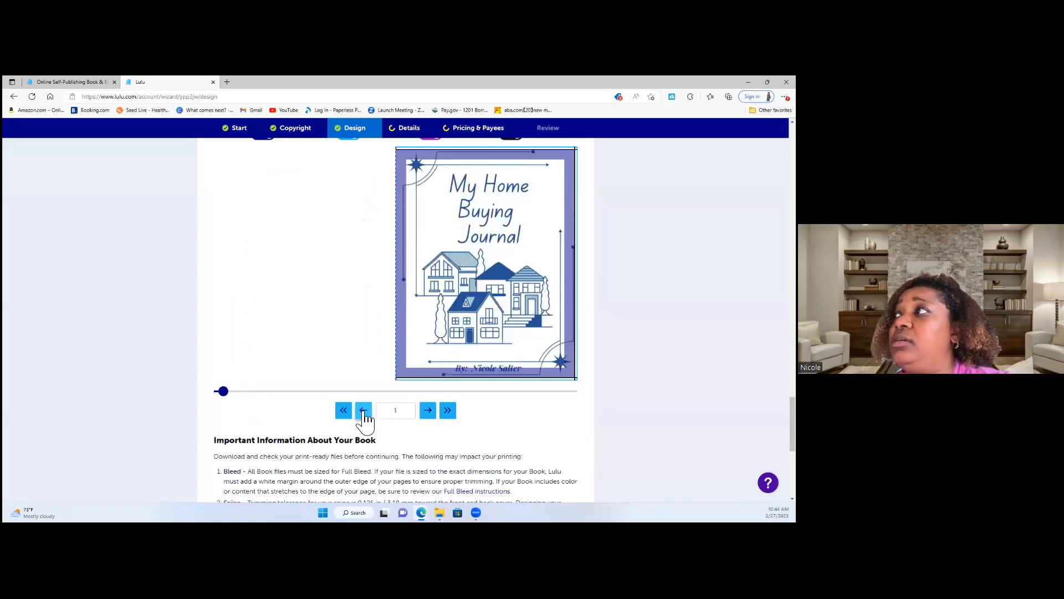
left_click(363, 412)
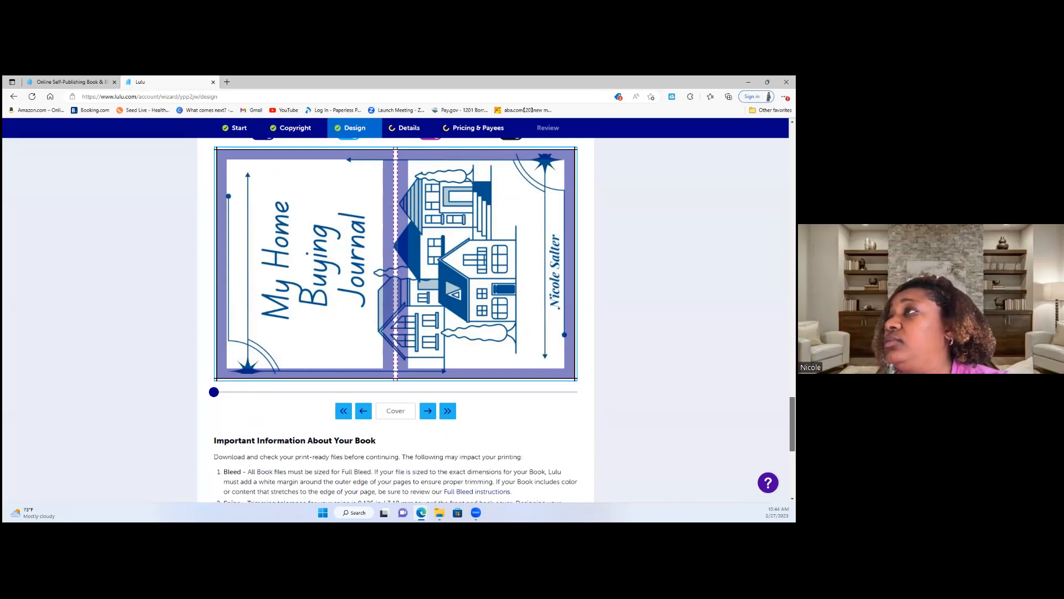
Step: Examine the Book Preview's cover and the Important Information notes about bleed, spine and color
scroll(395, 320, "up", 3)
scroll(395, 319, "up", 1)
scroll(396, 319, "down", 3)
scroll(396, 320, "up", 4)
scroll(395, 320, "down", 10)
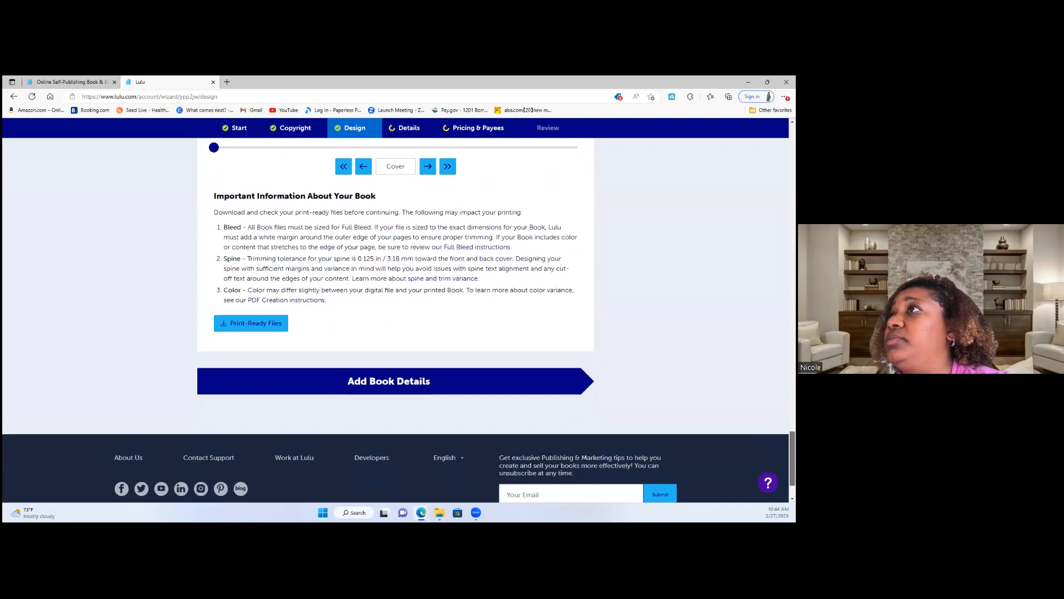
Step: Switch the cover design to Create Your Cover and open the existing cover for revision in the cover design tool
scroll(396, 320, "up", 5)
scroll(396, 320, "up", 10)
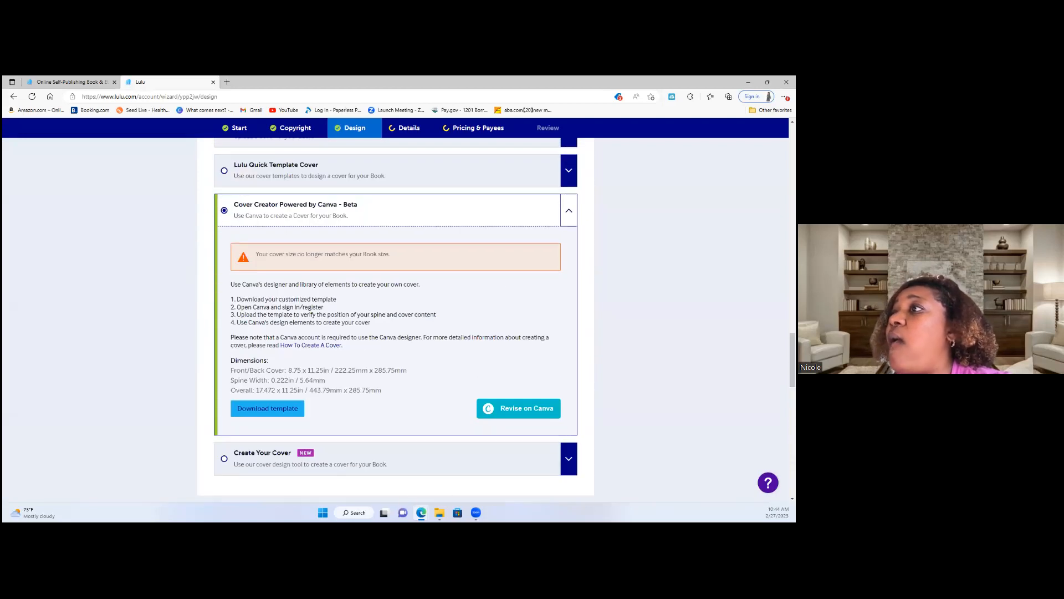
left_click(224, 459)
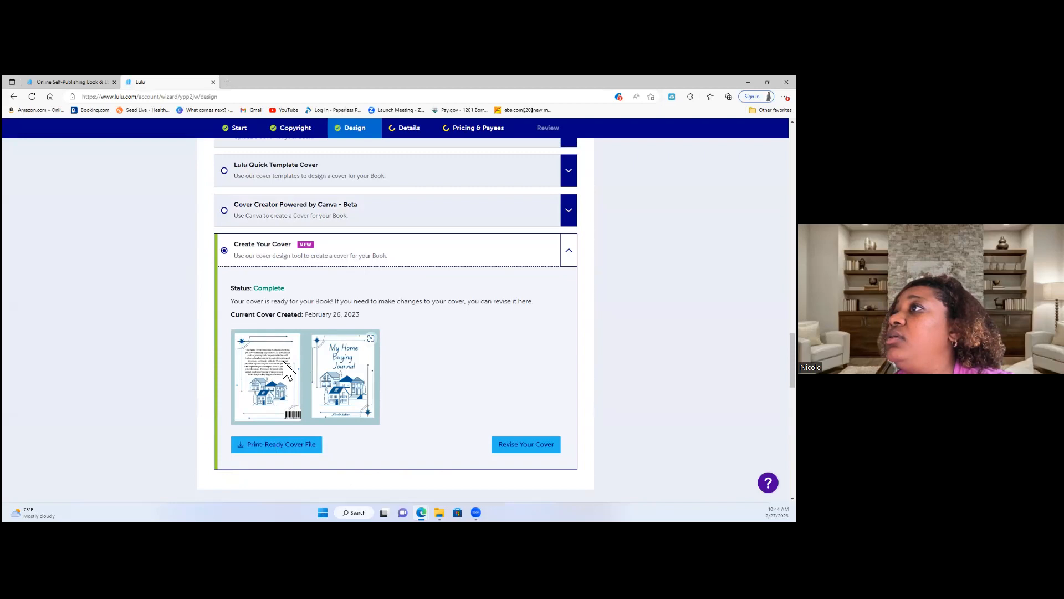
left_click(522, 451)
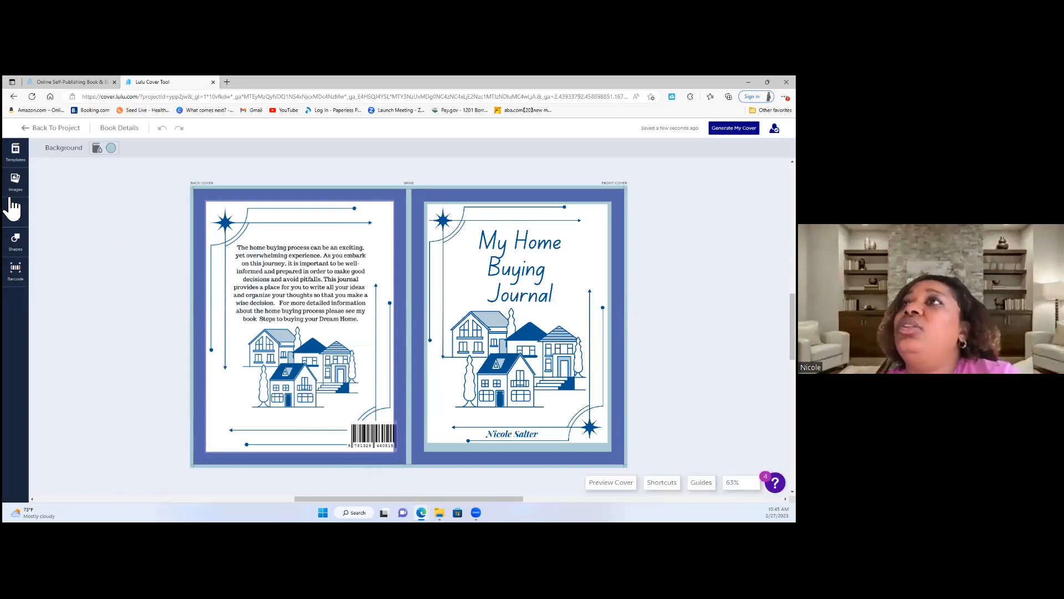
Step: Resize the back cover image slightly from its lower outer corner and shift it down a little within the border
left_click(15, 180)
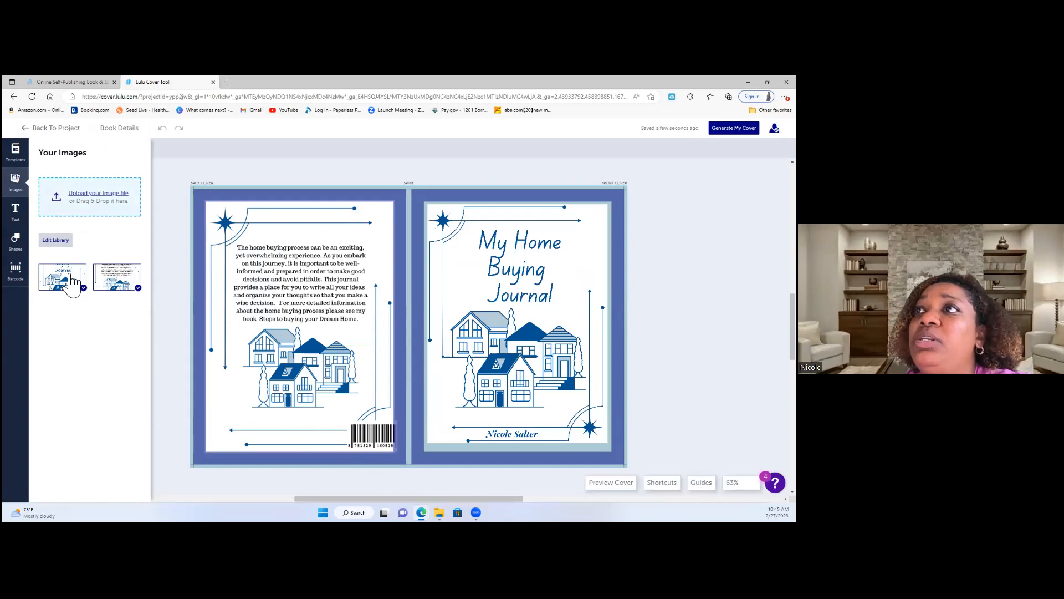
left_click(140, 286)
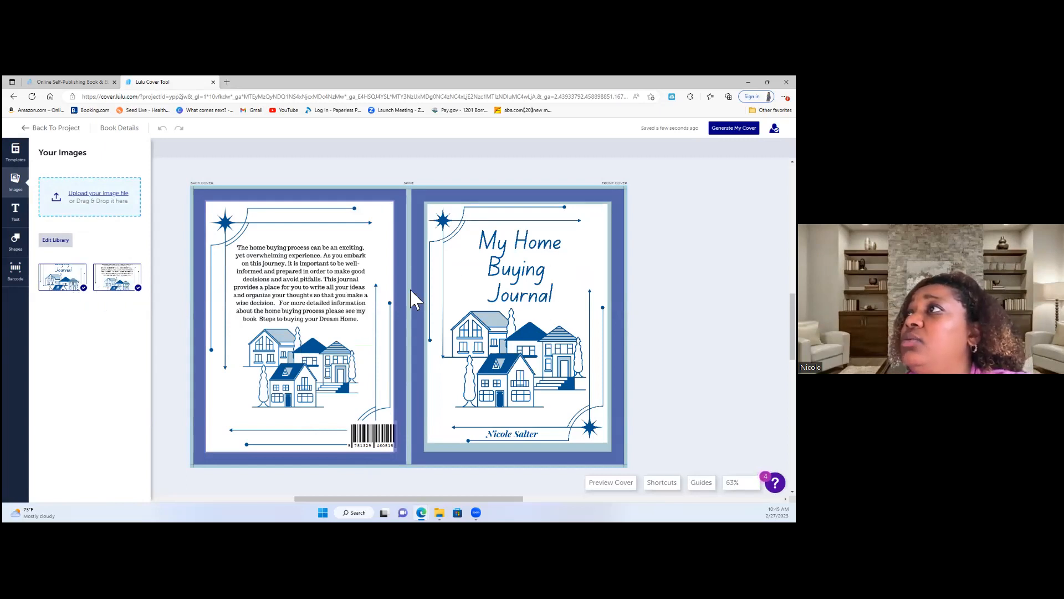
left_click(300, 315)
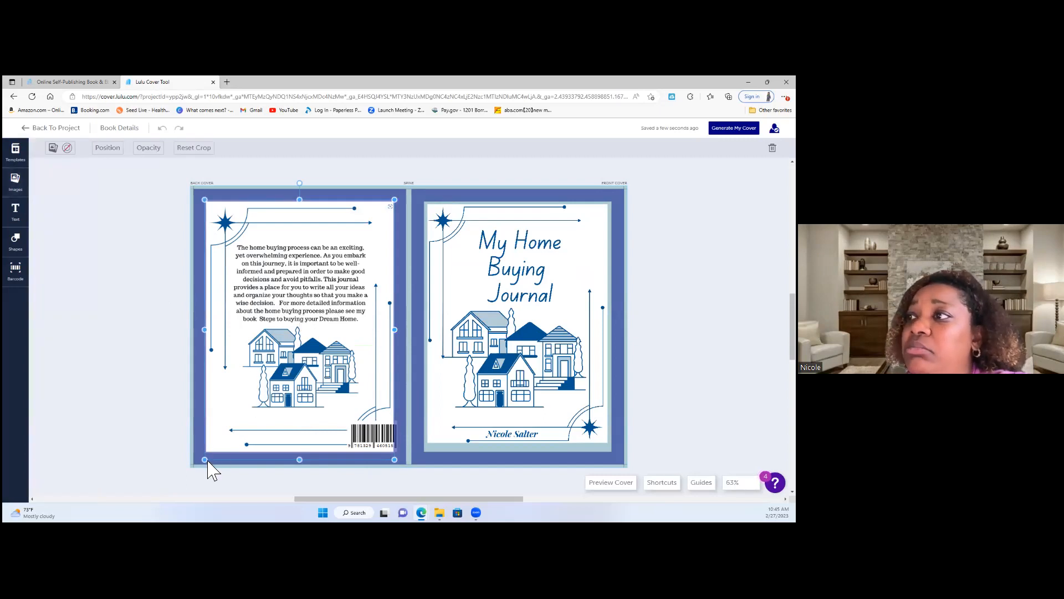
mouse_move(216, 440)
left_mouse_down()
mouse_move(282, 358)
mouse_move(205, 456)
left_mouse_up()
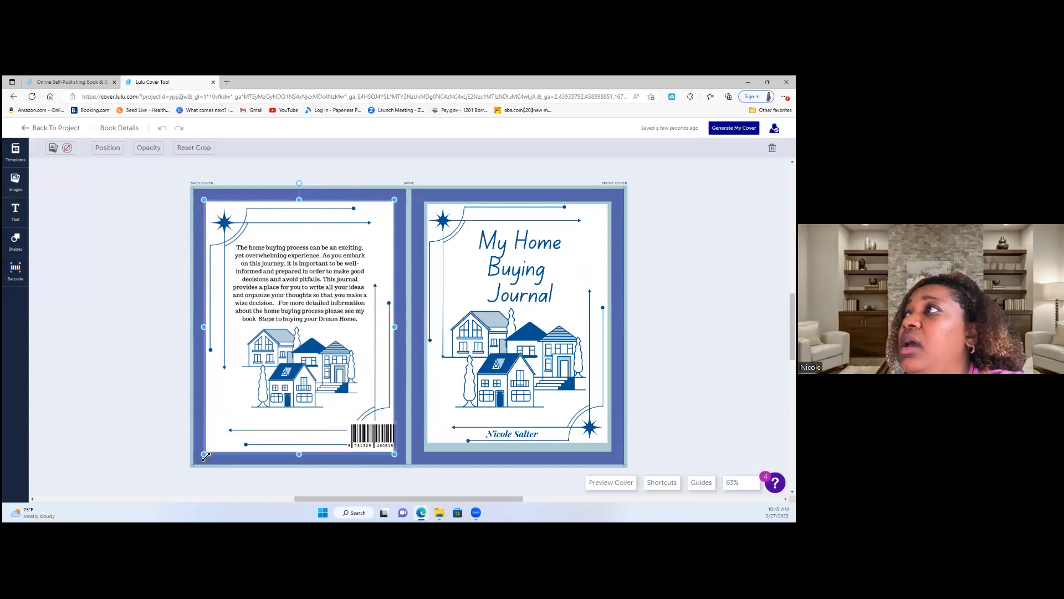
left_click_drag(270, 408, 269, 410)
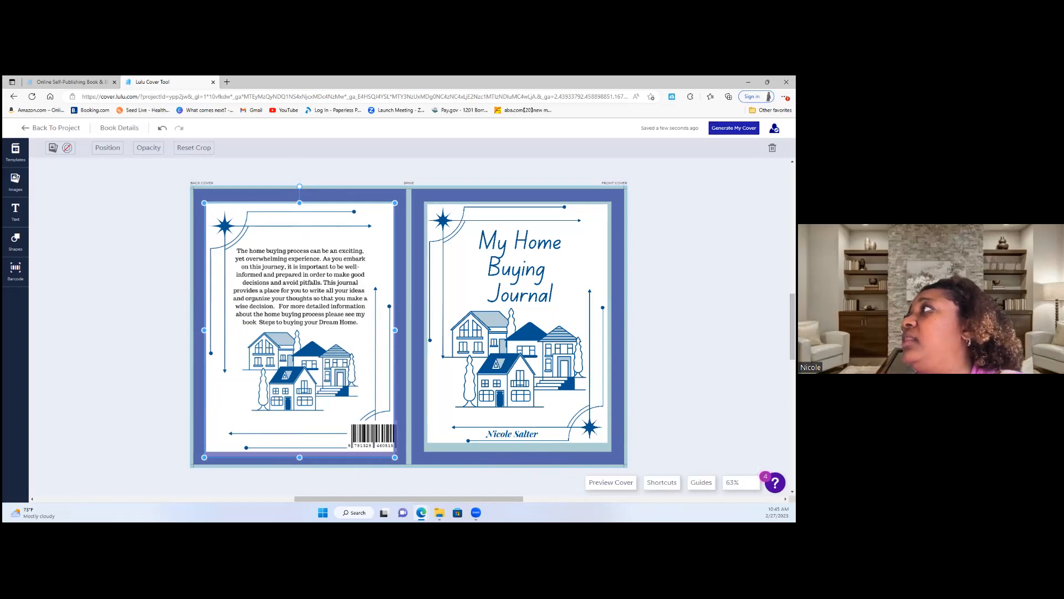
Step: Generate the revised cover for the book and bring up the cover in the Book Preview
left_click(734, 128)
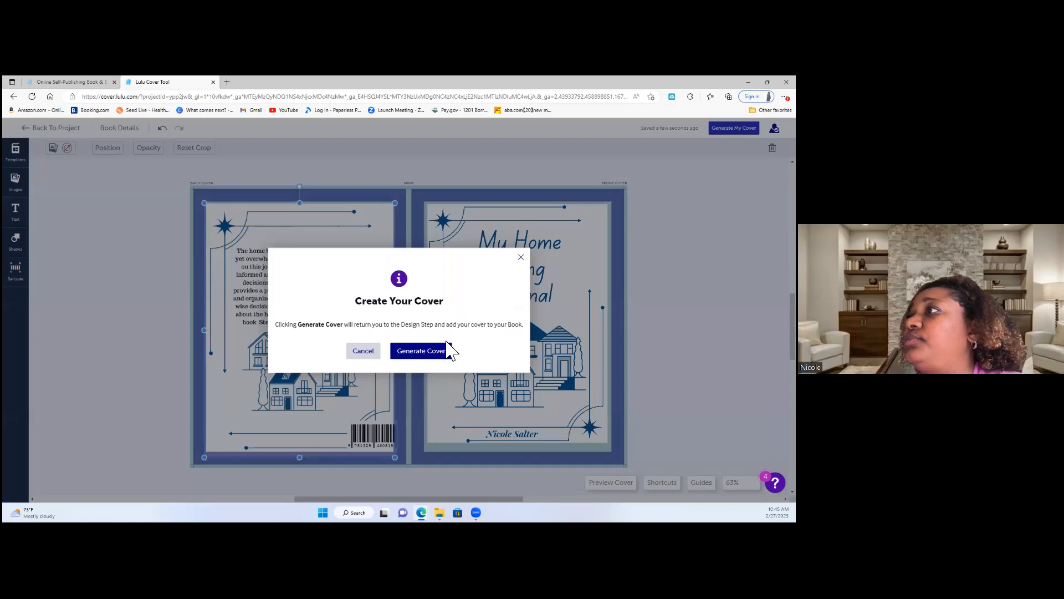
left_click(425, 355)
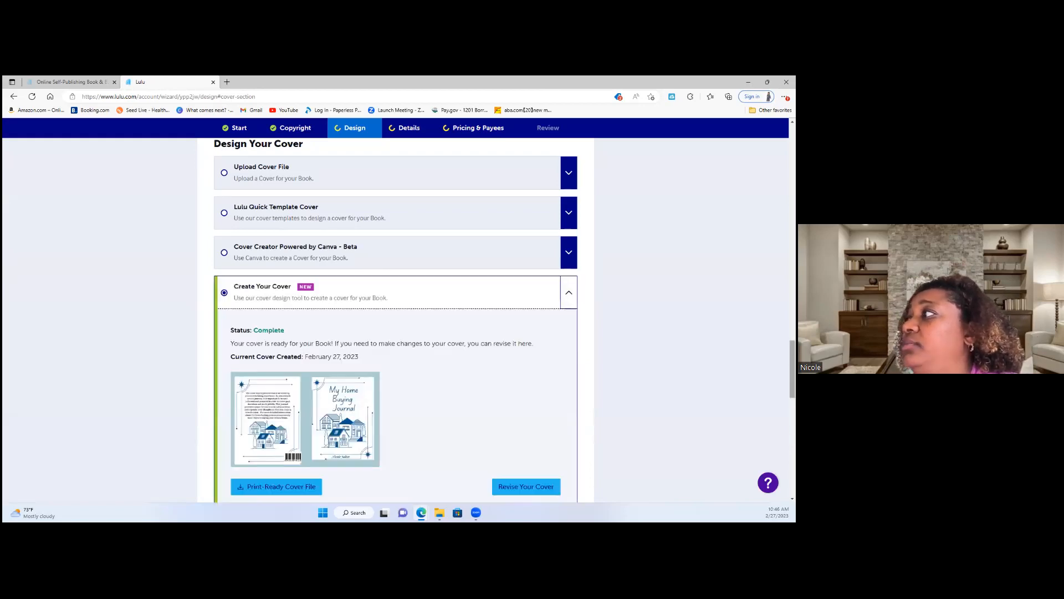
left_click_drag(792, 369, 793, 426)
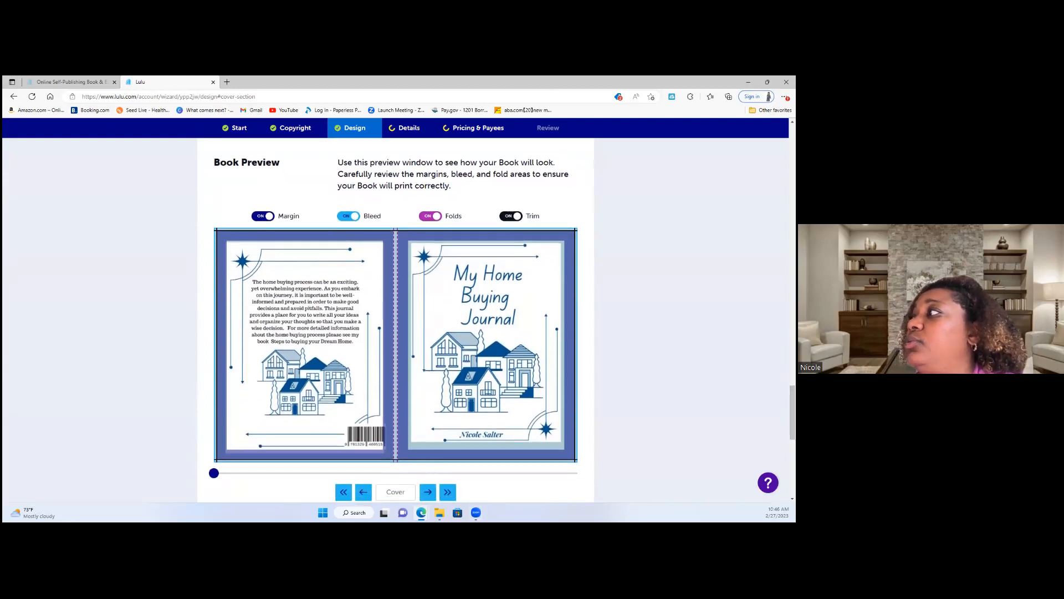
left_click_drag(793, 424, 792, 426)
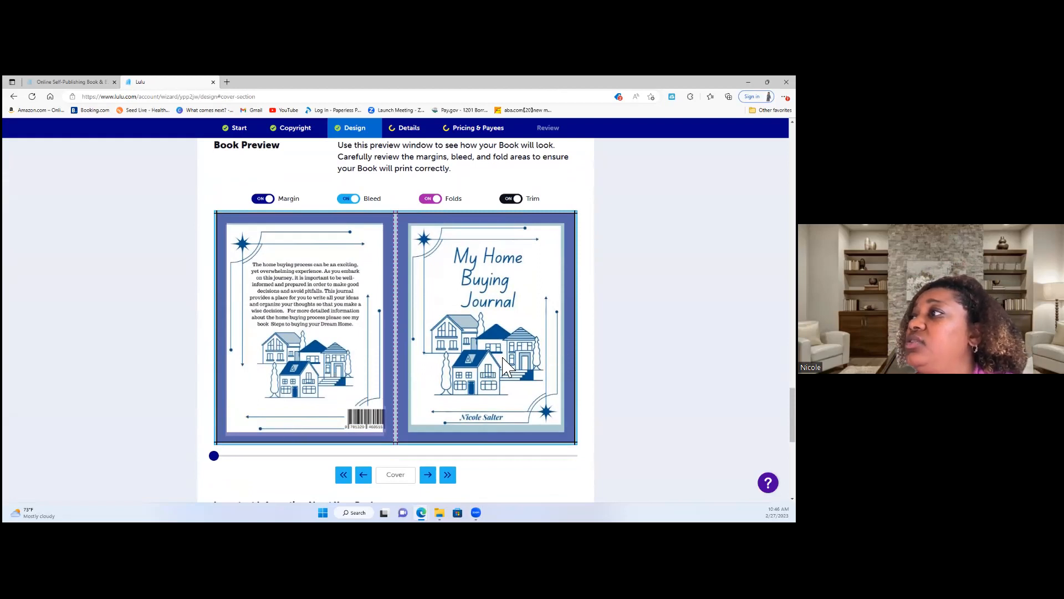
Step: Page through the Book Preview from the cover to pages 18 - 19, revisiting the Congratulations and About Me pages on the way
left_click(429, 475)
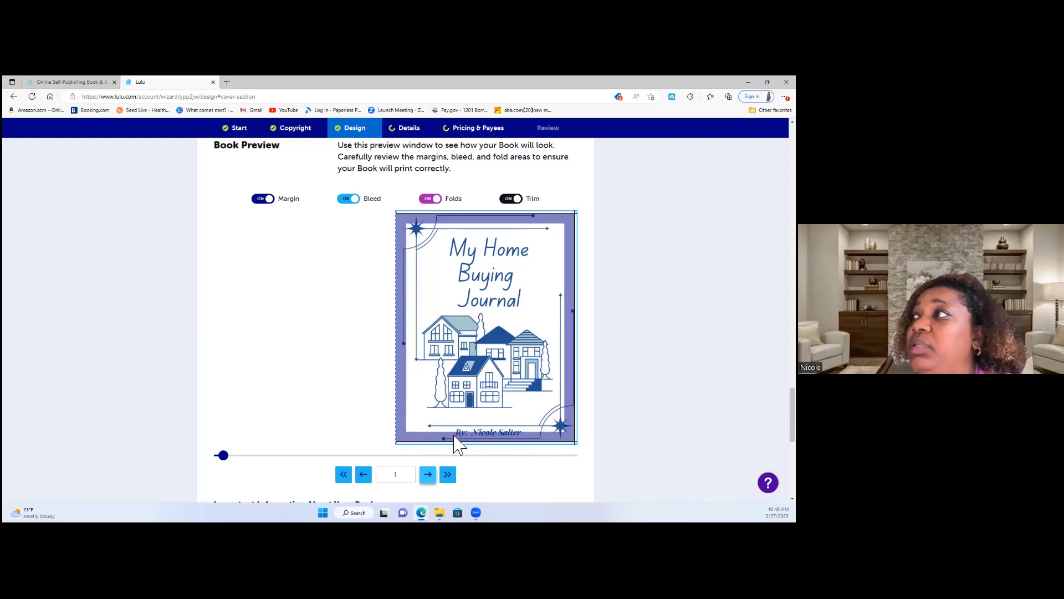
left_click(430, 476)
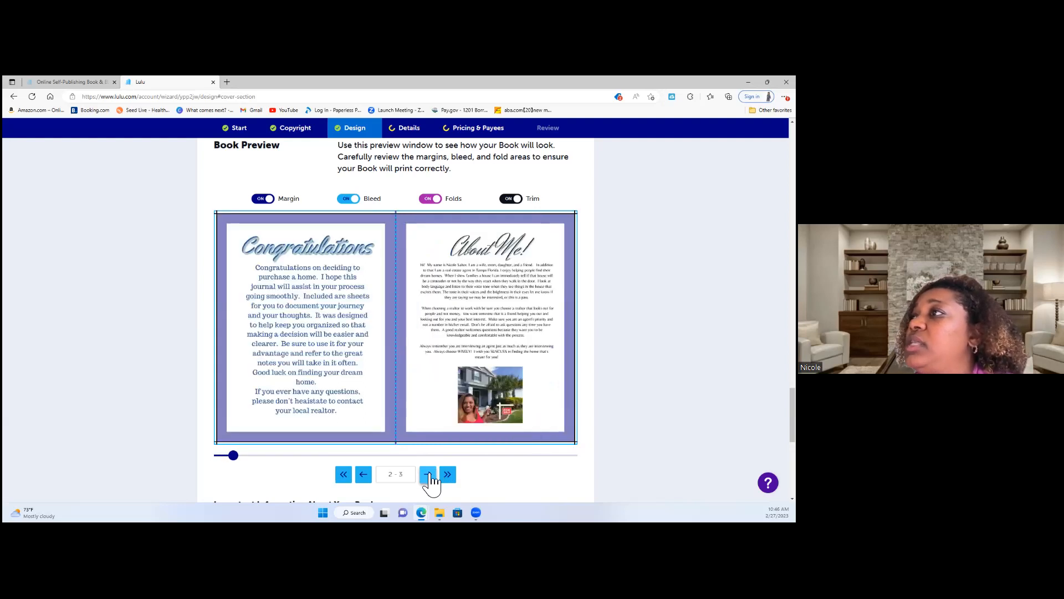
left_click(430, 477)
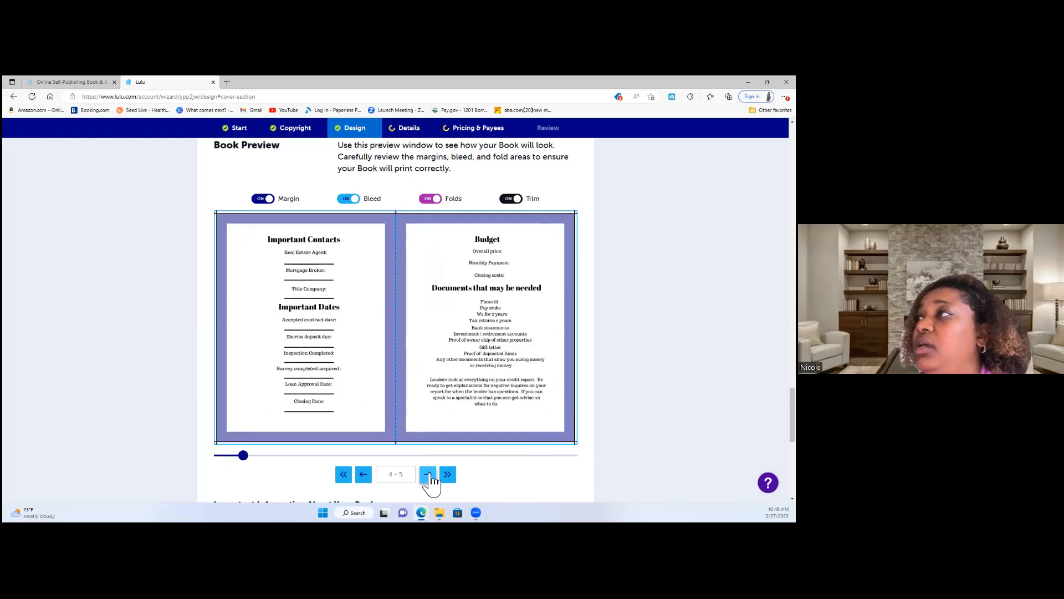
left_click(364, 477)
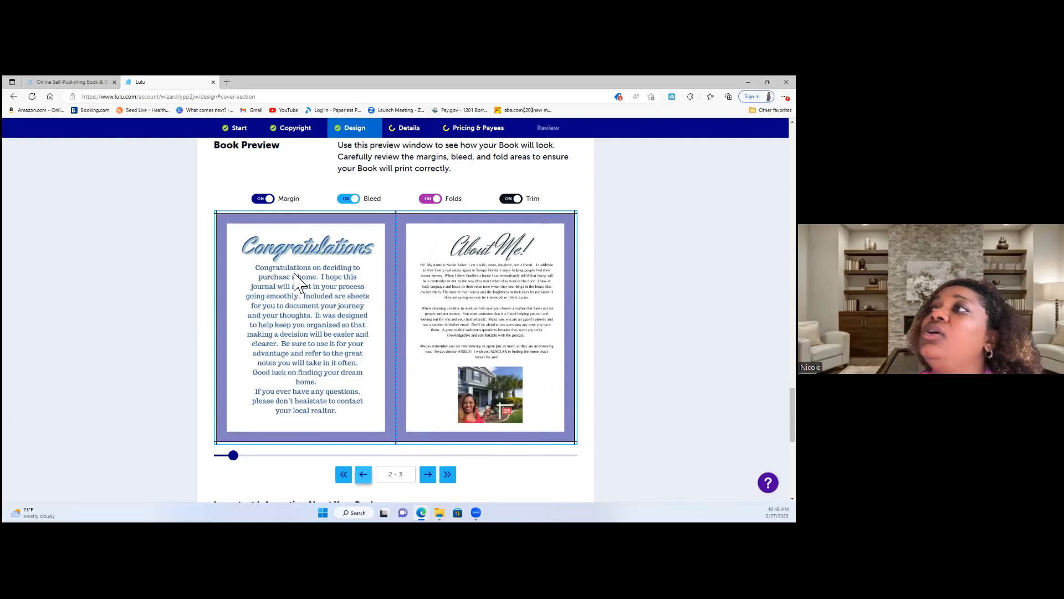
left_click(430, 478)
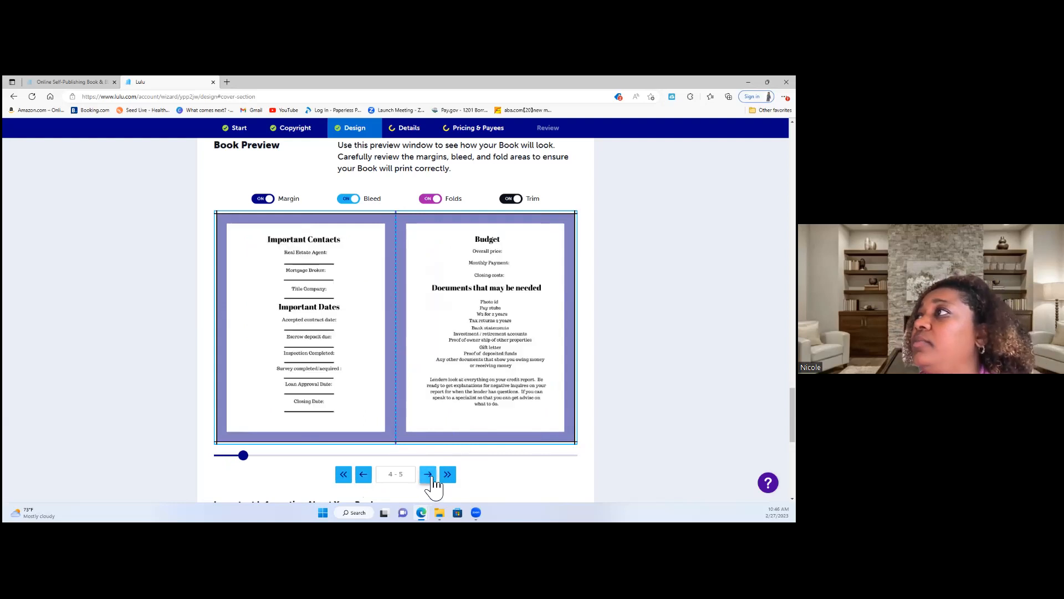
left_click(431, 478)
left_click(430, 478)
left_click(430, 478)
left_click(430, 477)
left_click(430, 478)
left_click(430, 478)
left_click(430, 478)
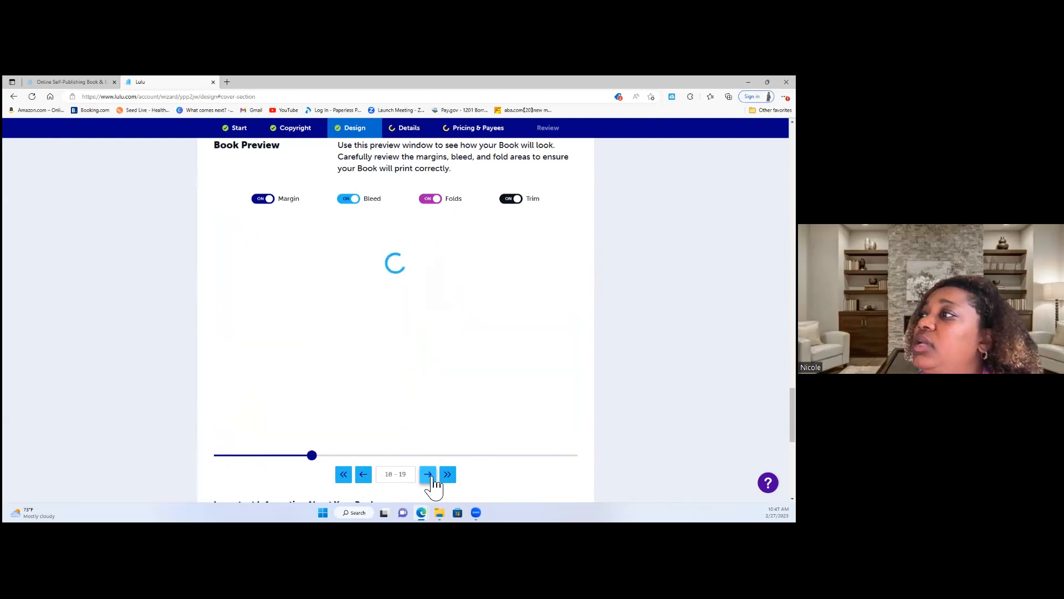
Step: Jump the Book Preview to pages 48 - 49, page through to the final page 72, and return to the cover
left_click(459, 455)
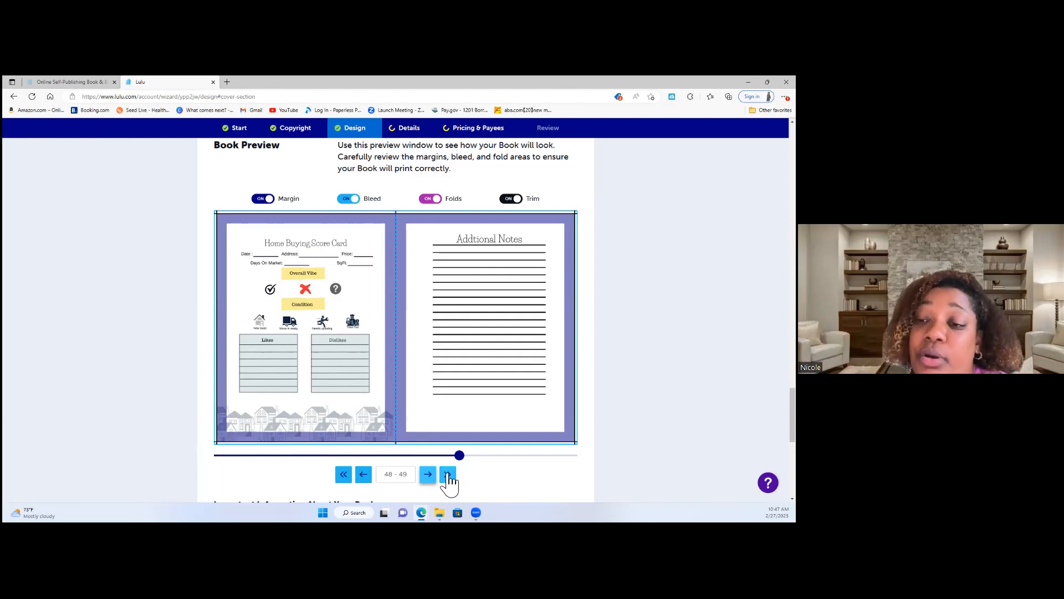
left_click(428, 475)
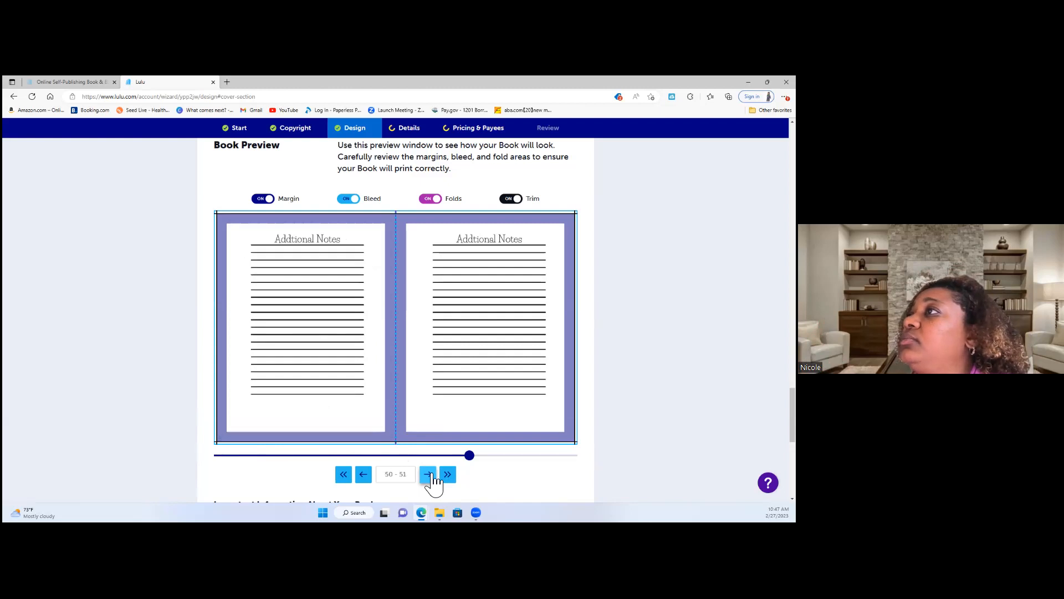
left_click(428, 475)
left_click(428, 474)
left_click(427, 475)
left_click(428, 474)
left_click(428, 474)
left_click(432, 474)
left_click(432, 475)
left_click(432, 475)
left_click(432, 475)
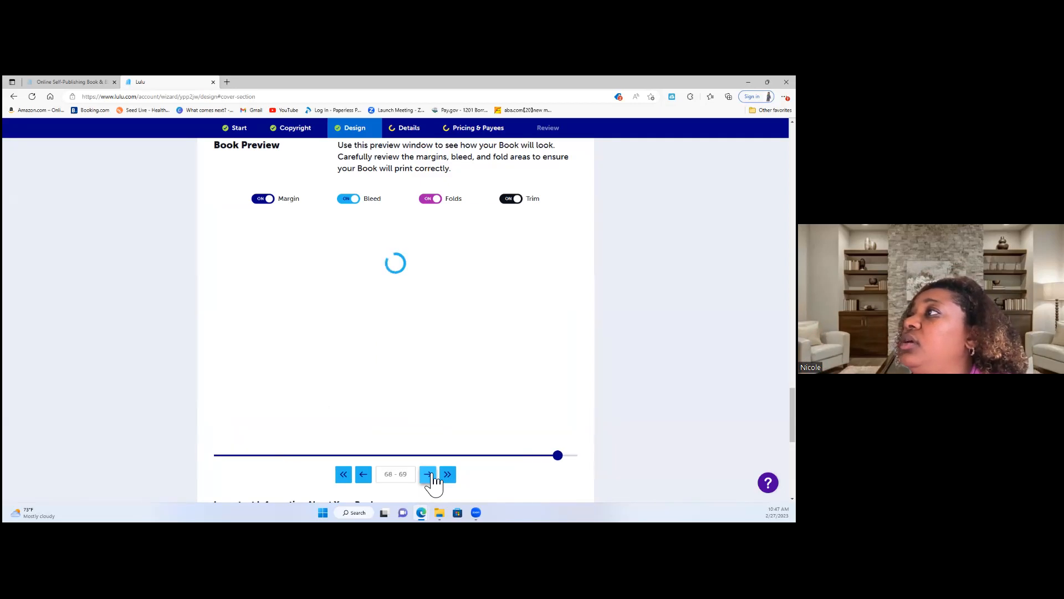
left_click(432, 474)
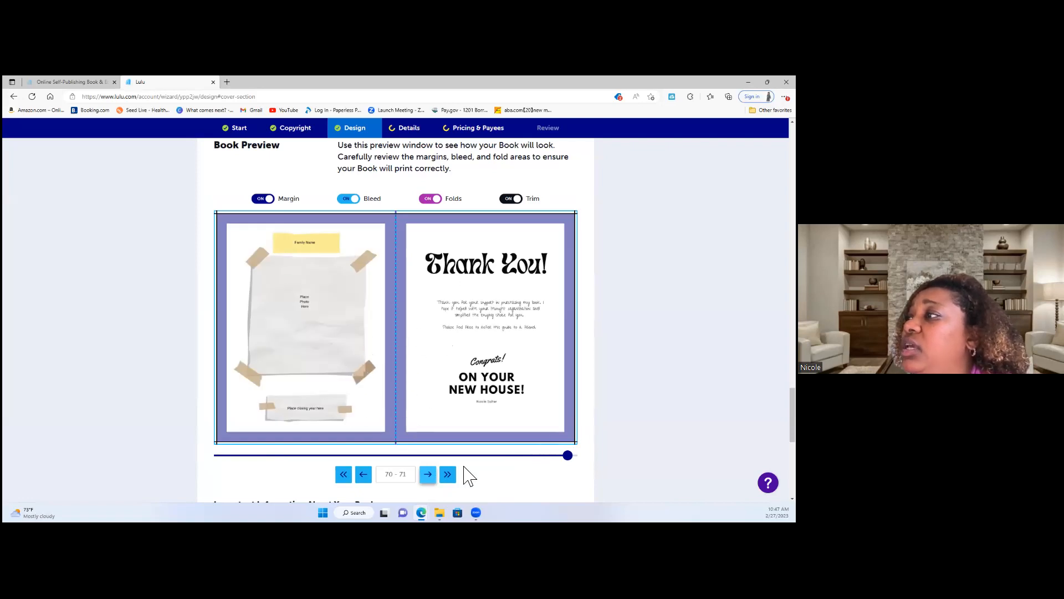
left_click(429, 475)
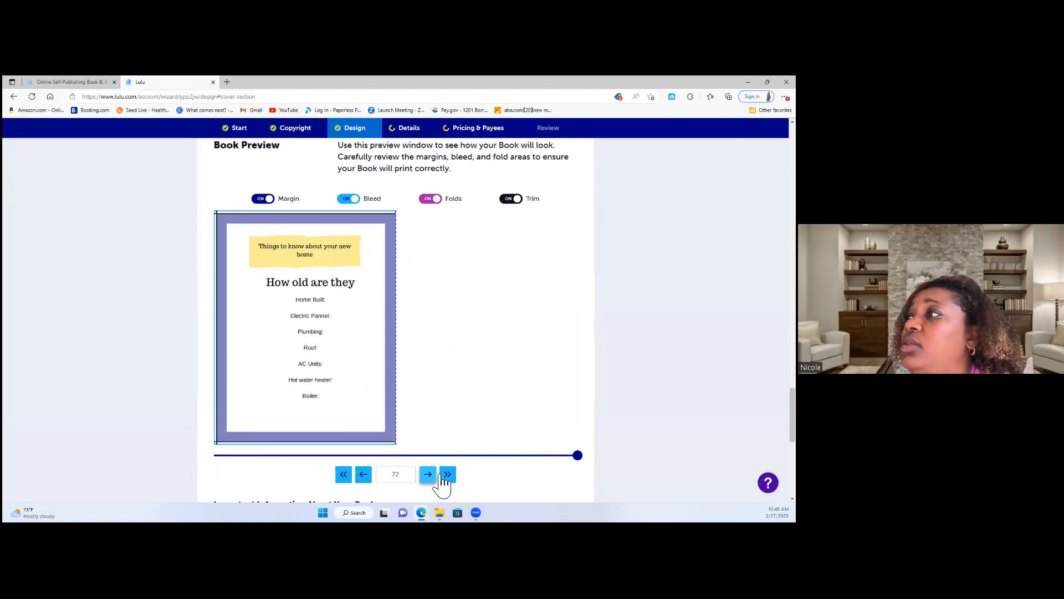
left_click(343, 476)
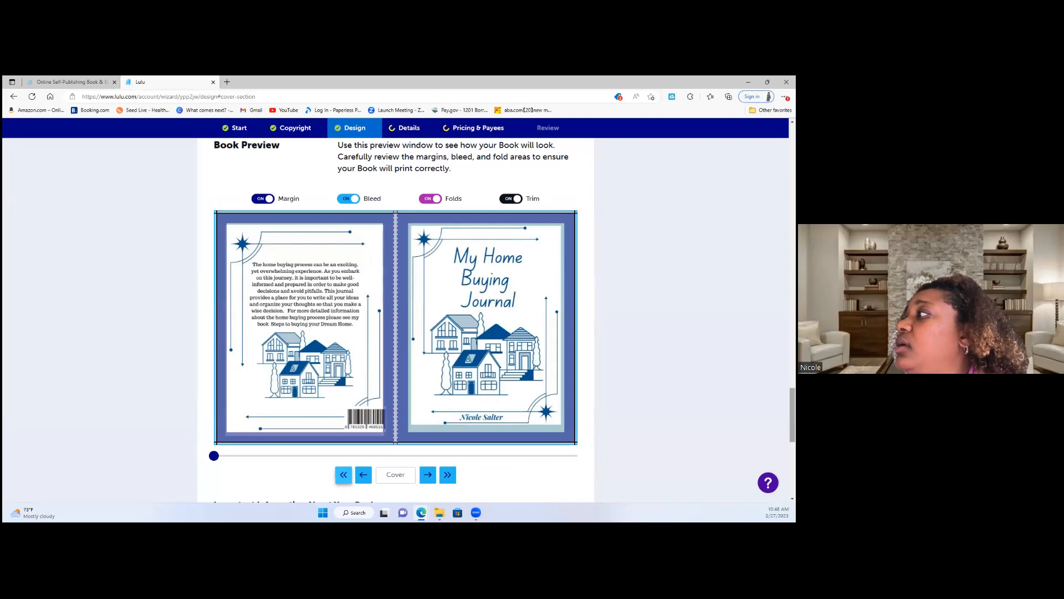
Step: Review the Important Information notes below the preview and continue to adding the book details
scroll(395, 316, "down", 1)
scroll(382, 314, "down", 3)
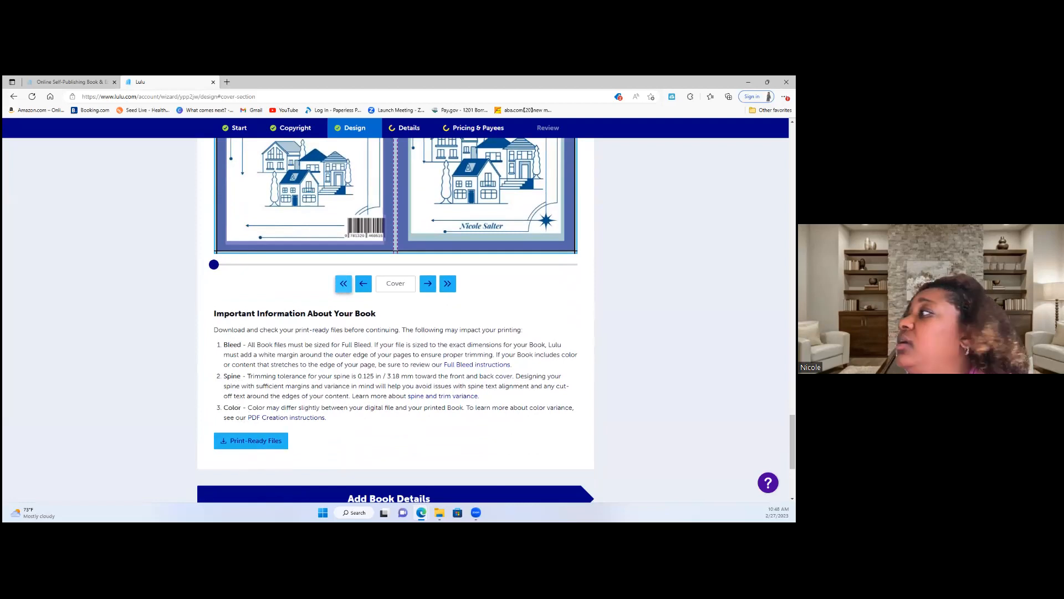
scroll(396, 332, "down", 2)
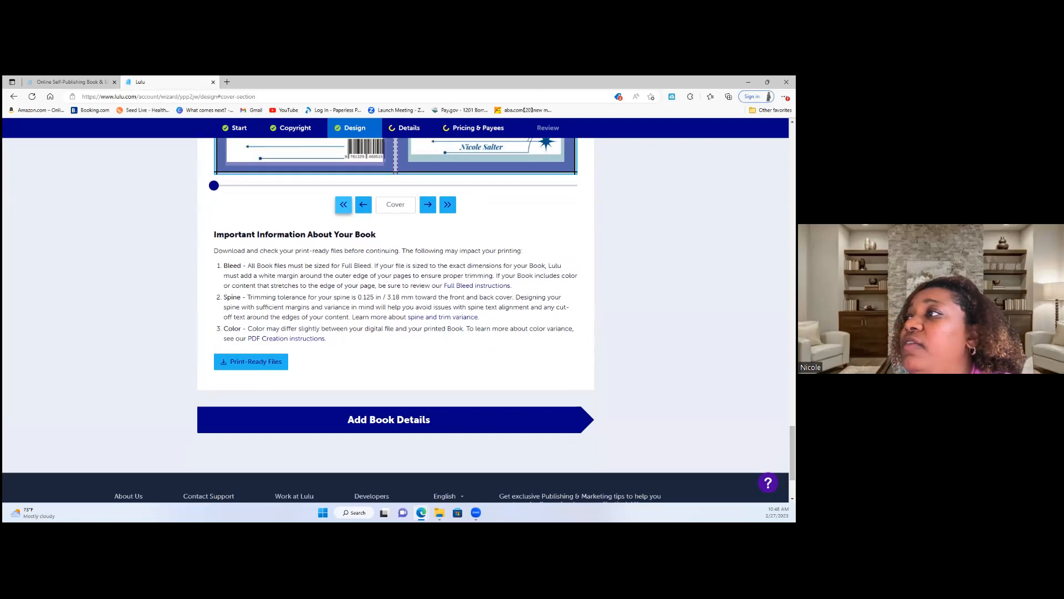
left_click(393, 424)
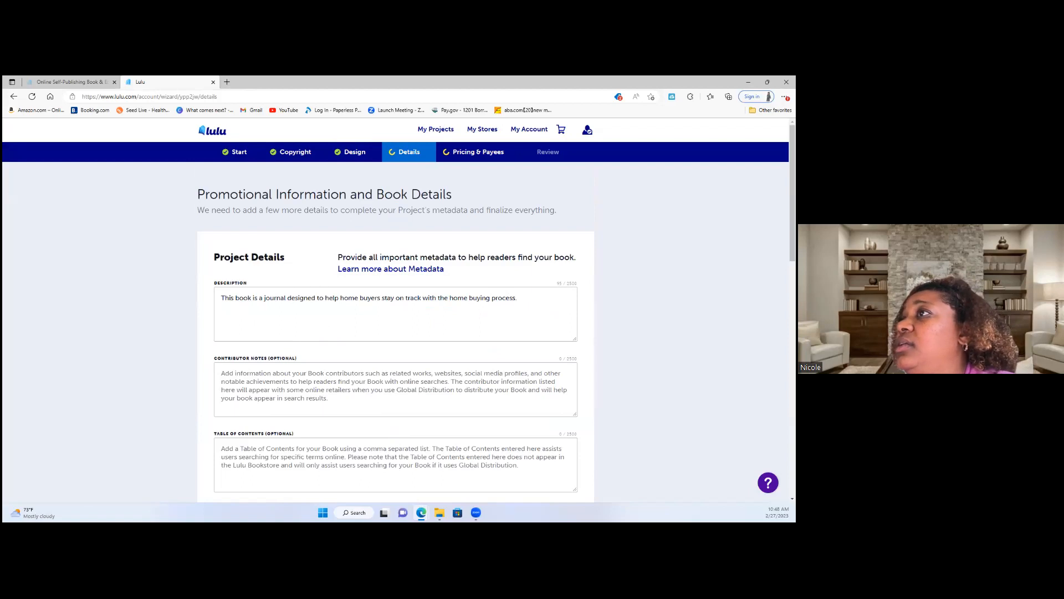
Step: Add the keywords "Realestate", "Home buying", "organization" and "first time home buyer" to the book's Categories and Keywords
scroll(390, 236, "down", 2)
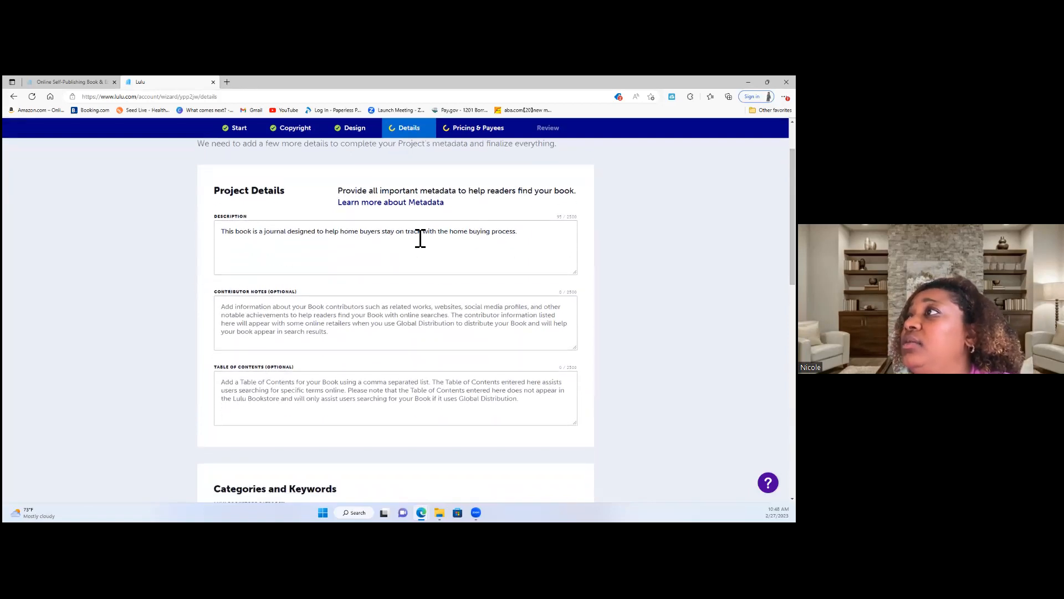
left_click_drag(793, 217, 793, 306)
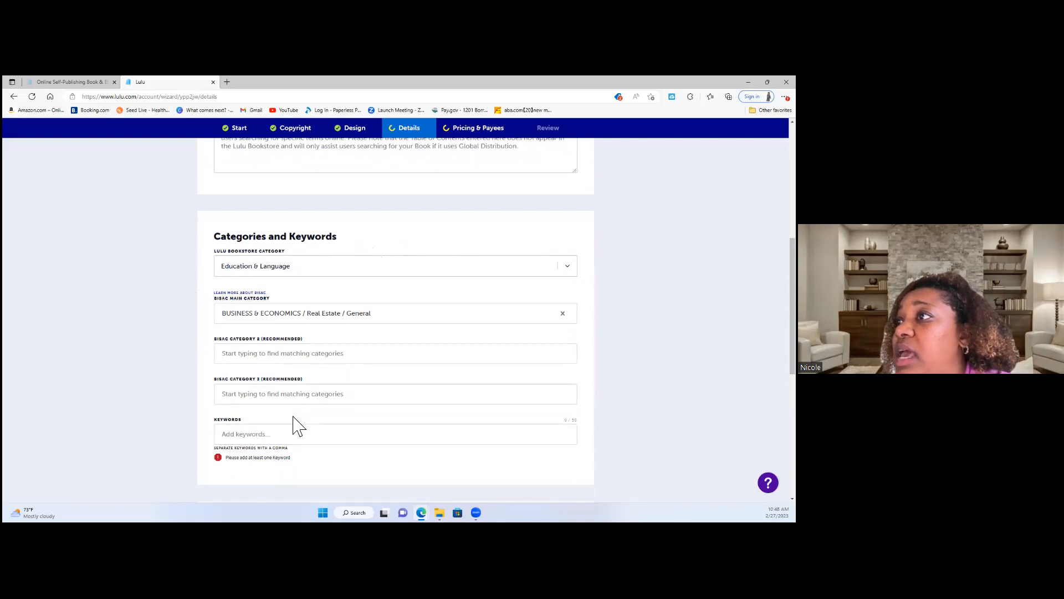
left_click(235, 441)
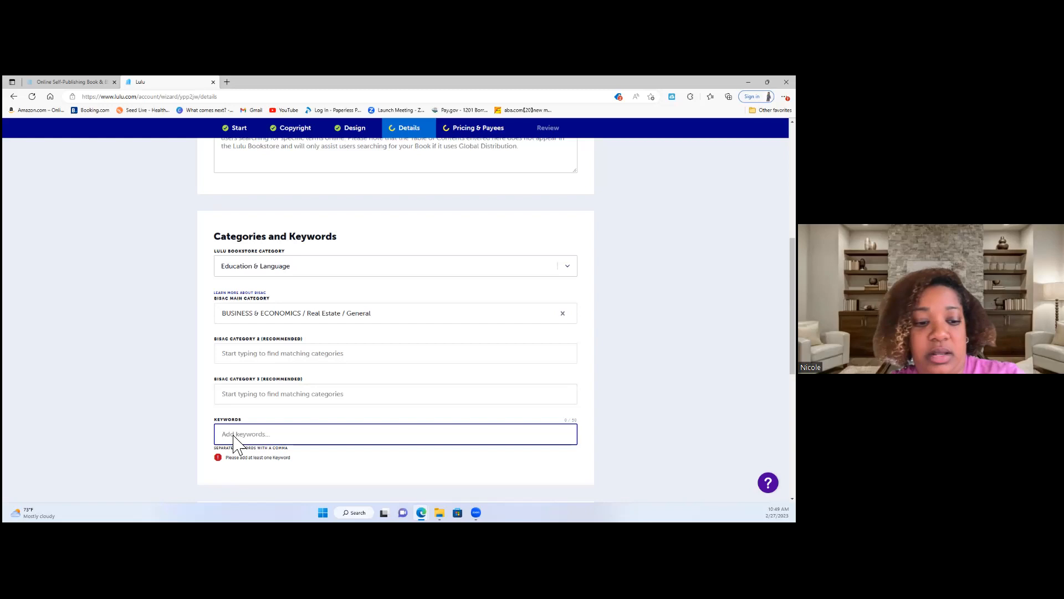
type("Realestate")
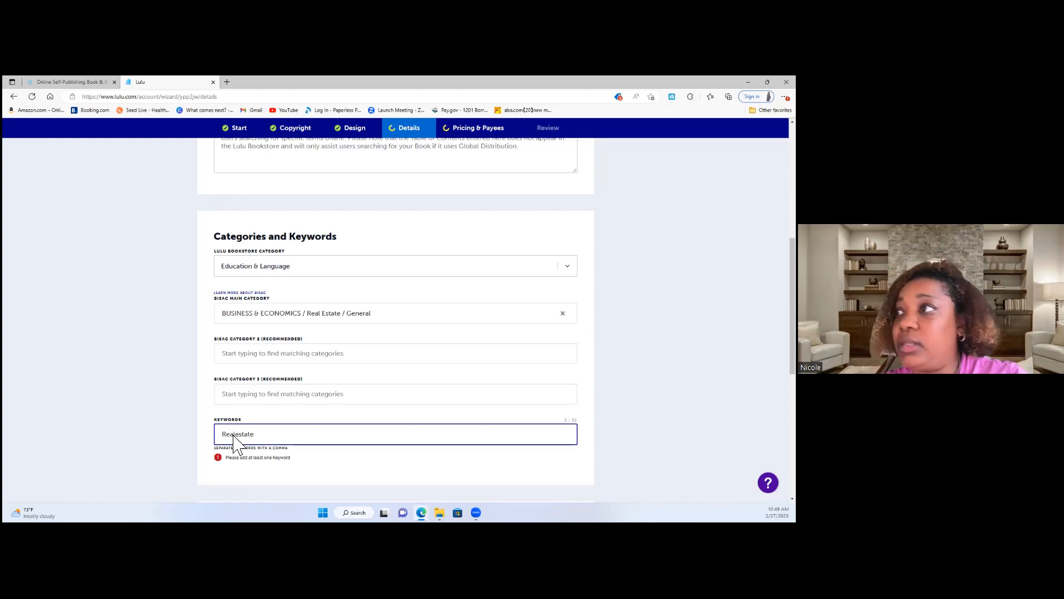
key("Return")
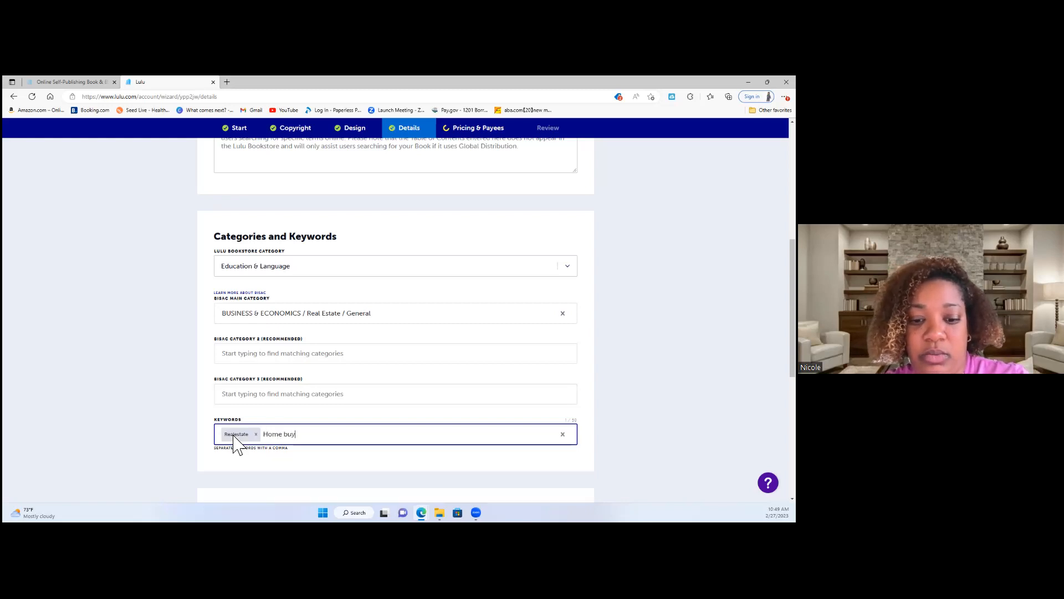
type("Home buyin")
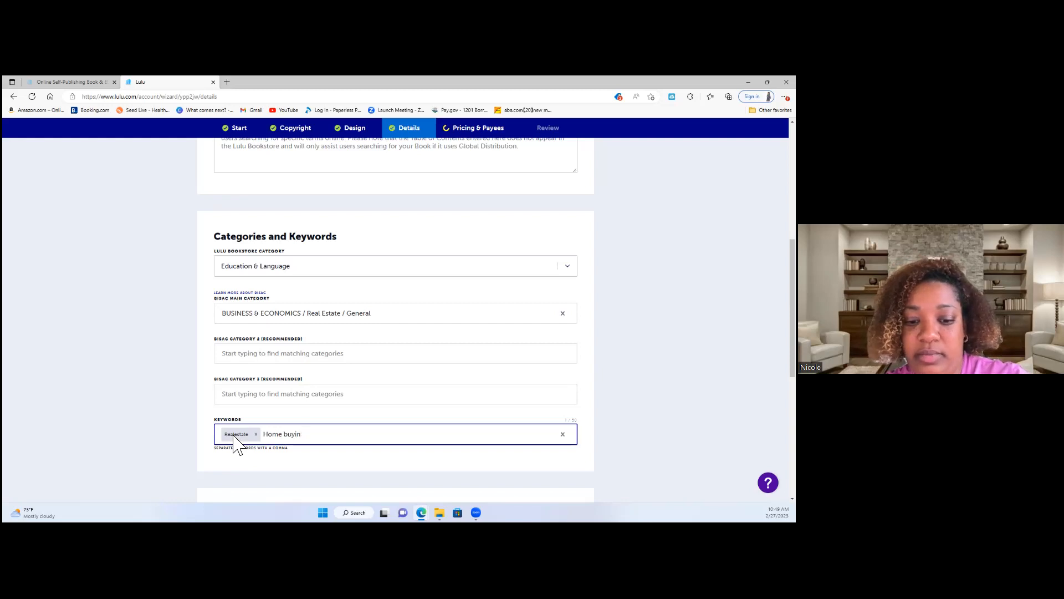
type("g")
key("Return")
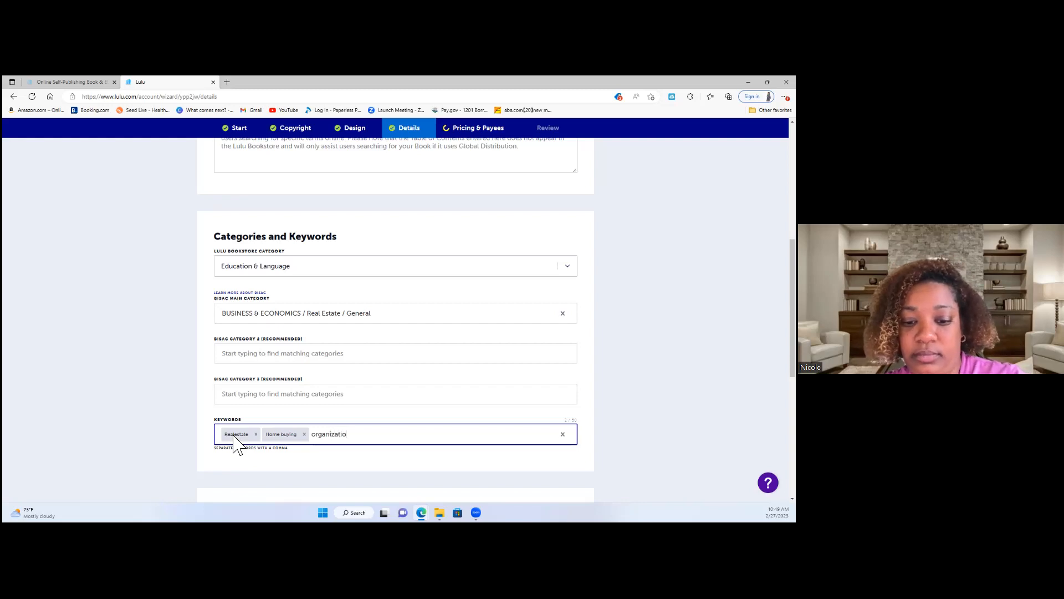
key("Return")
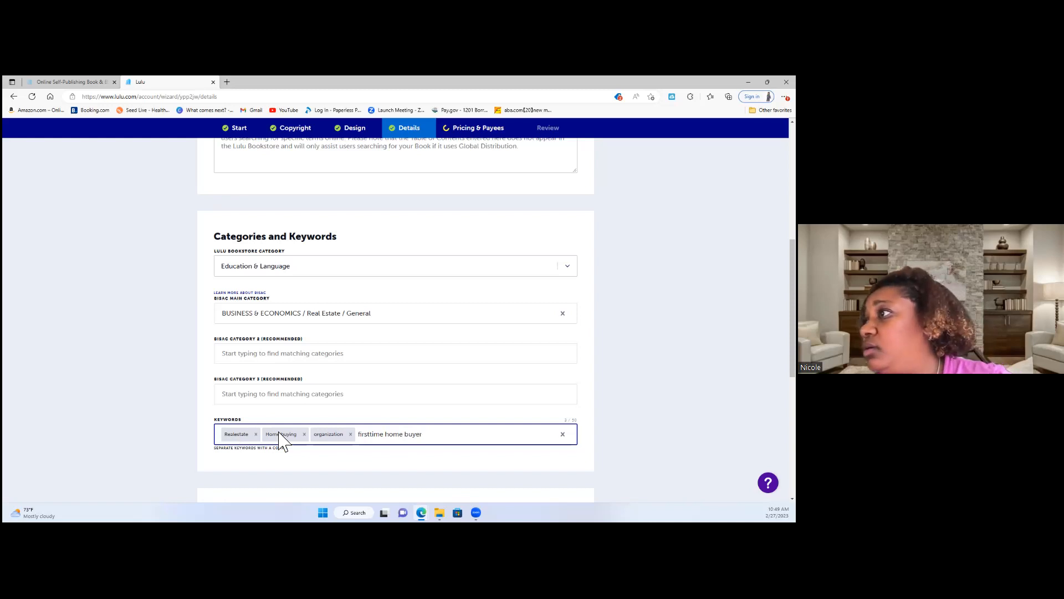
left_click(371, 434)
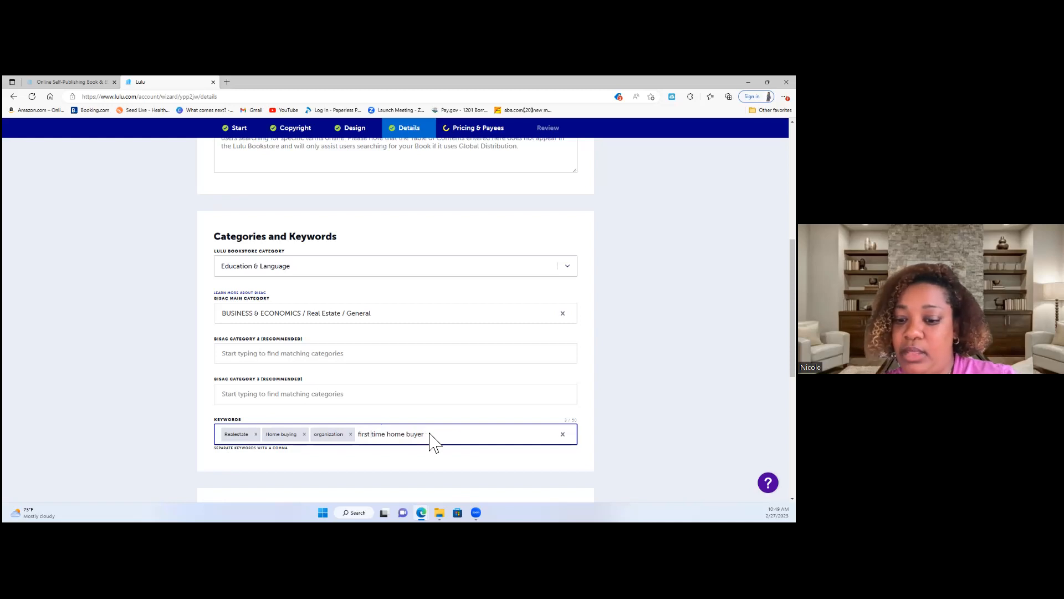
key("Return")
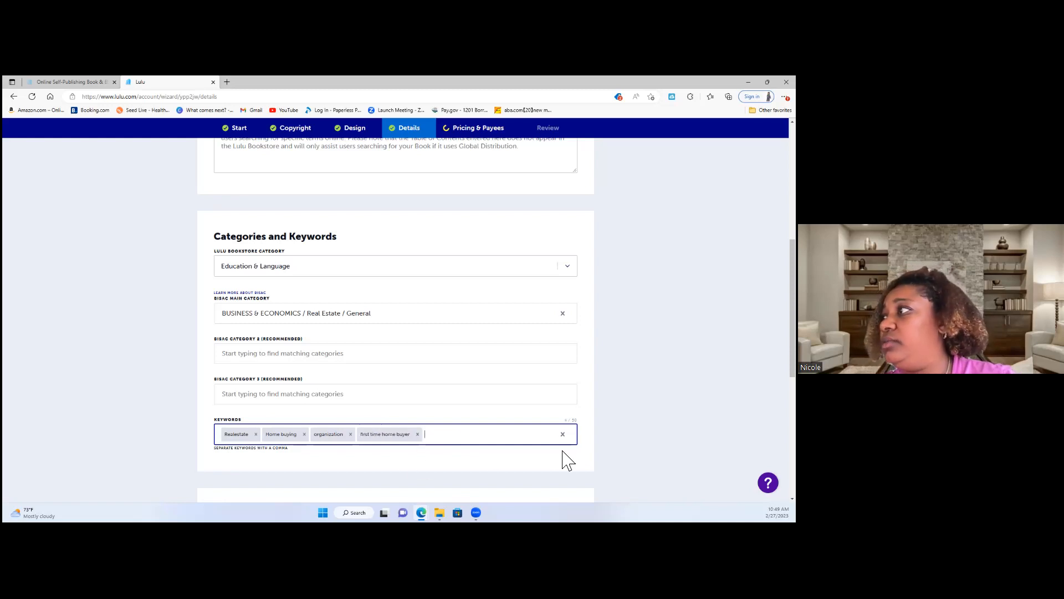
scroll(396, 311, "down", 4)
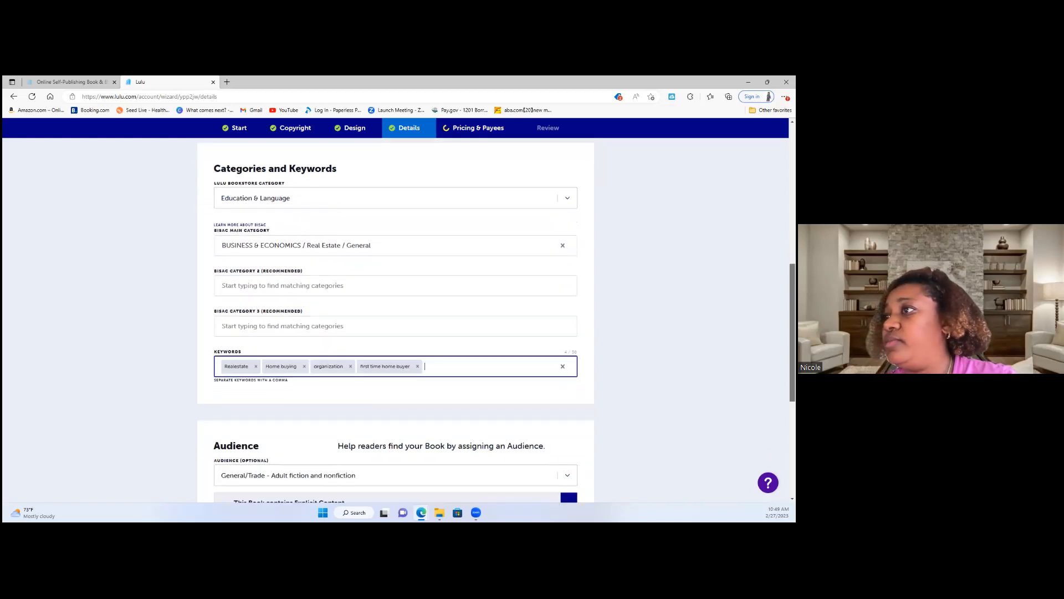
Step: Set the book's audience to General/Trade - Adult fiction and nonfiction, and continue to adding pricing and payees
left_click_drag(793, 377, 792, 385)
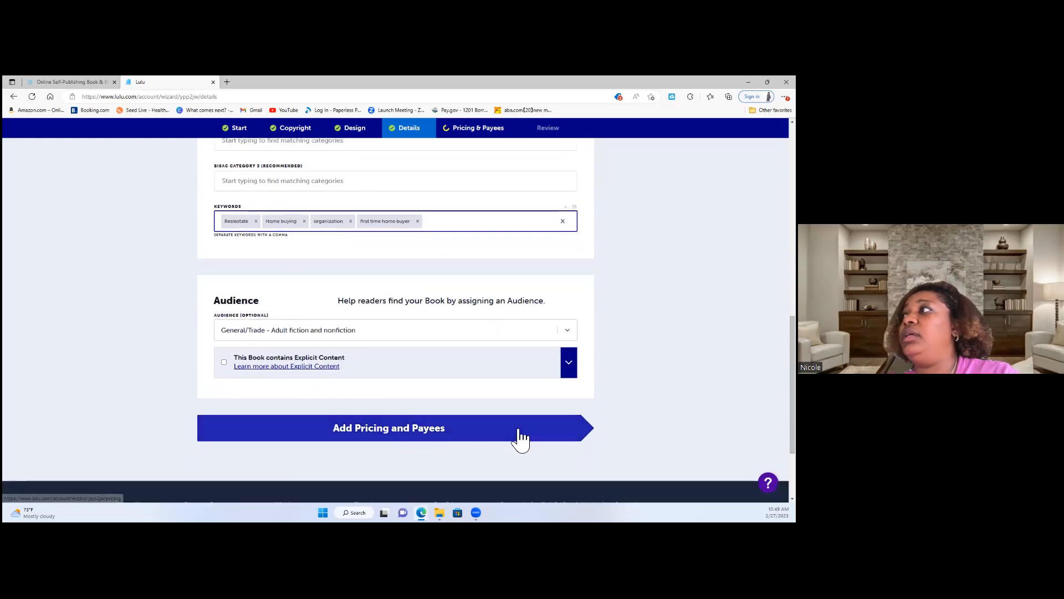
left_click(392, 331)
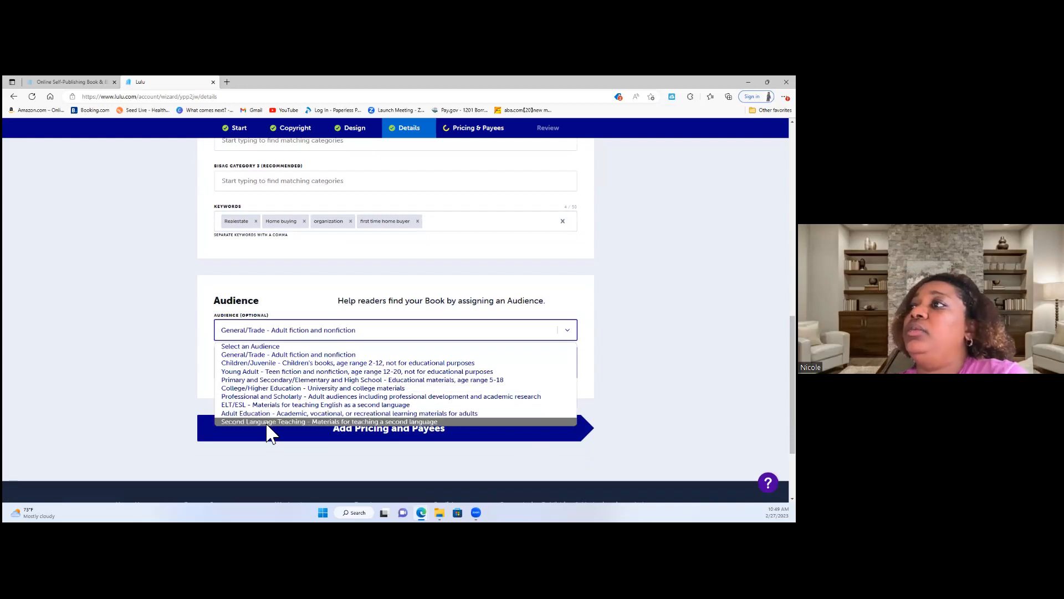
left_click(258, 355)
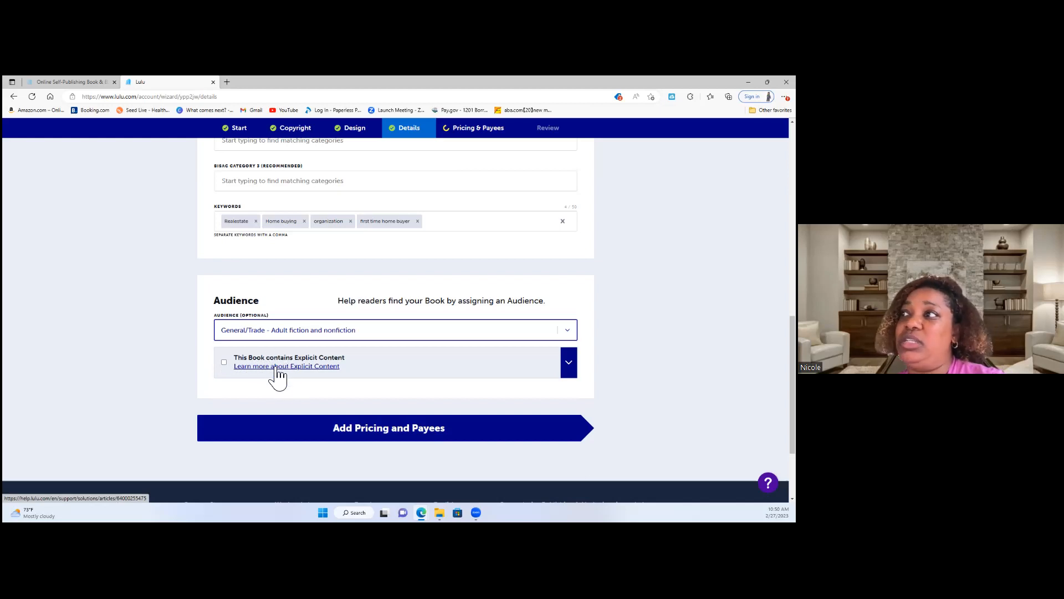
left_click(352, 437)
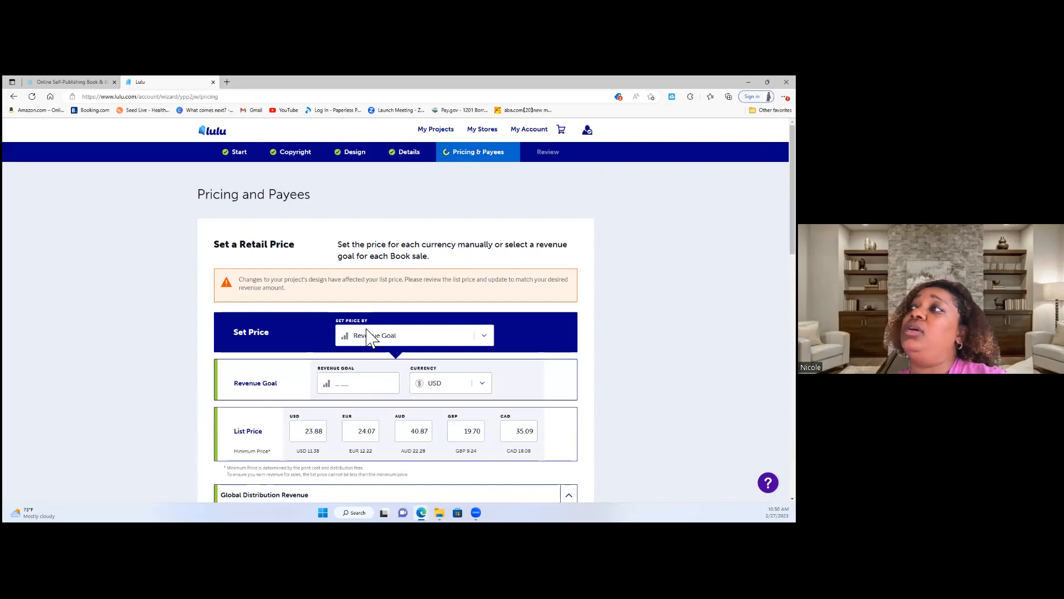
Step: Set the revenue goal to 6.00 USD and review the Global Distribution Revenue breakdown
left_click(346, 388)
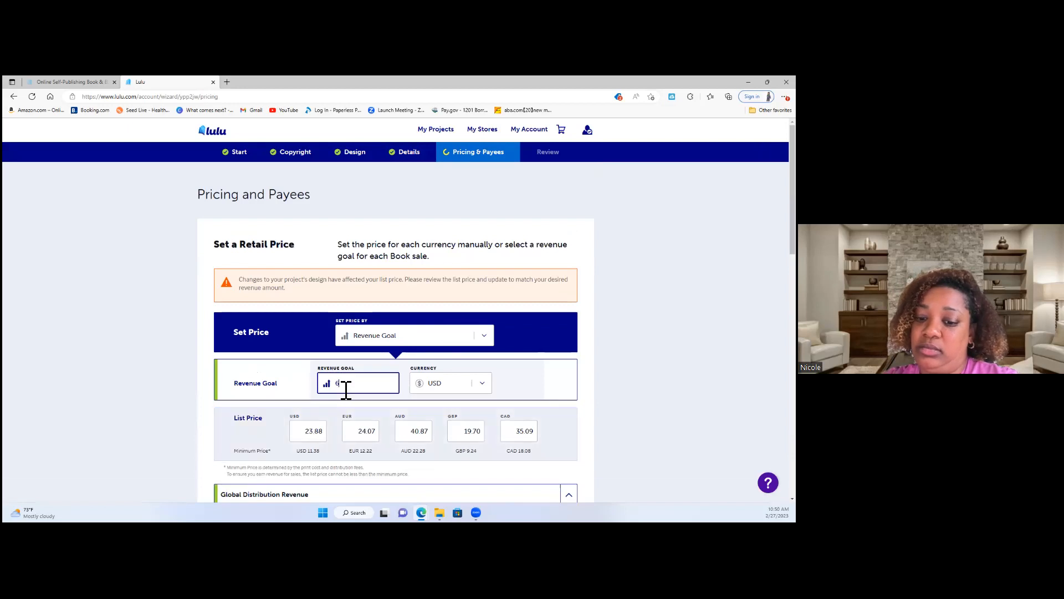
type(".00")
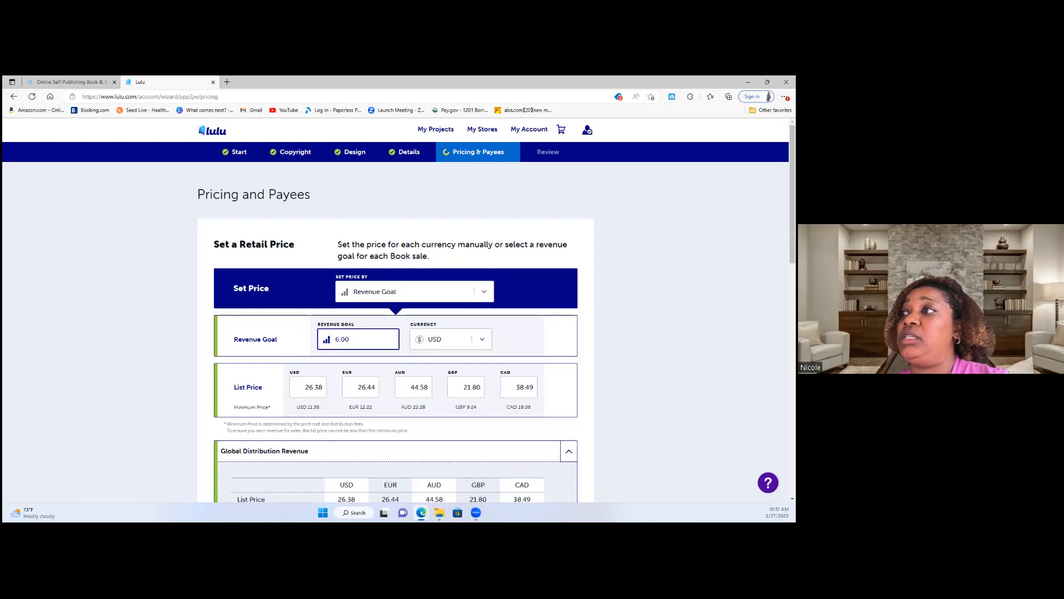
scroll(399, 310, "down", 1)
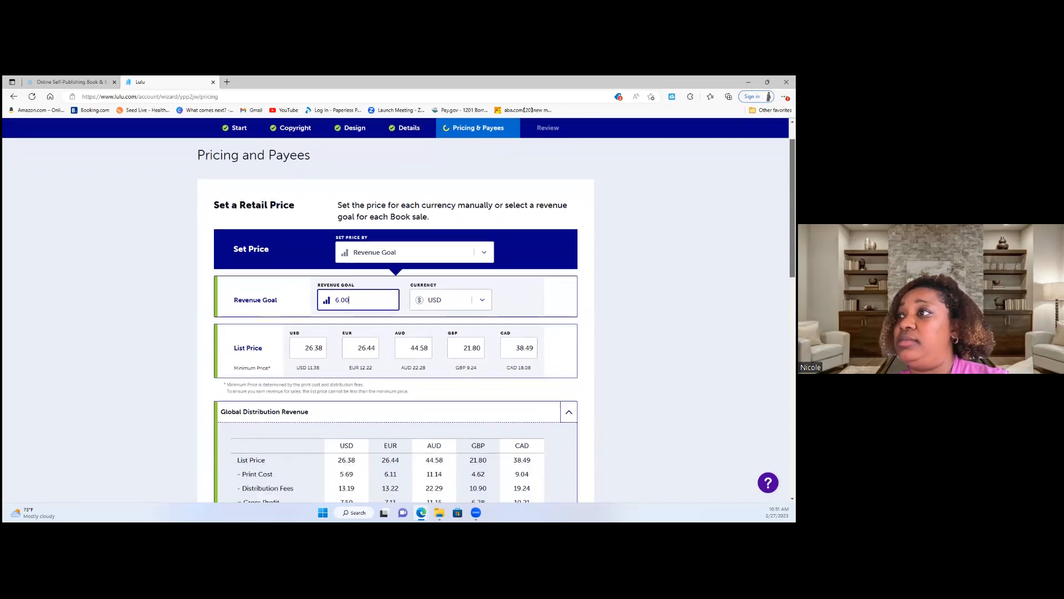
scroll(399, 310, "down", 3)
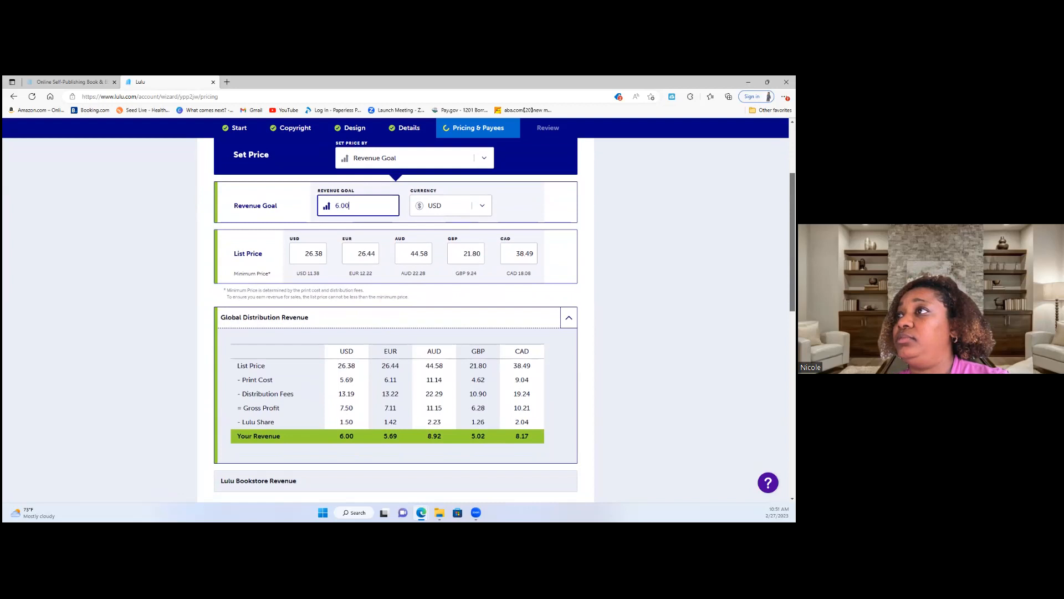
scroll(399, 320, "down", 1)
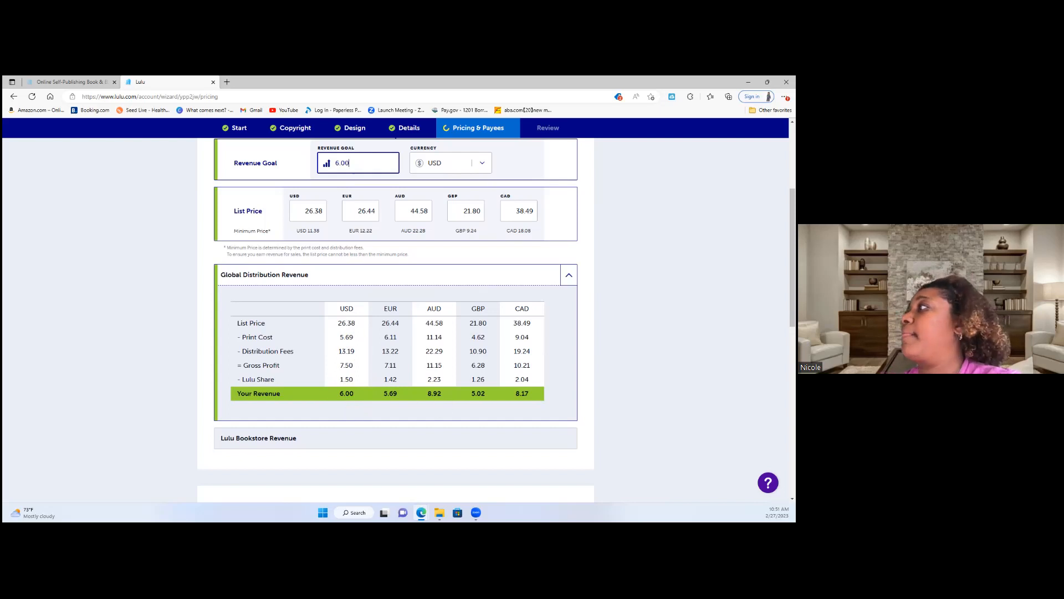
scroll(396, 320, "down", 1)
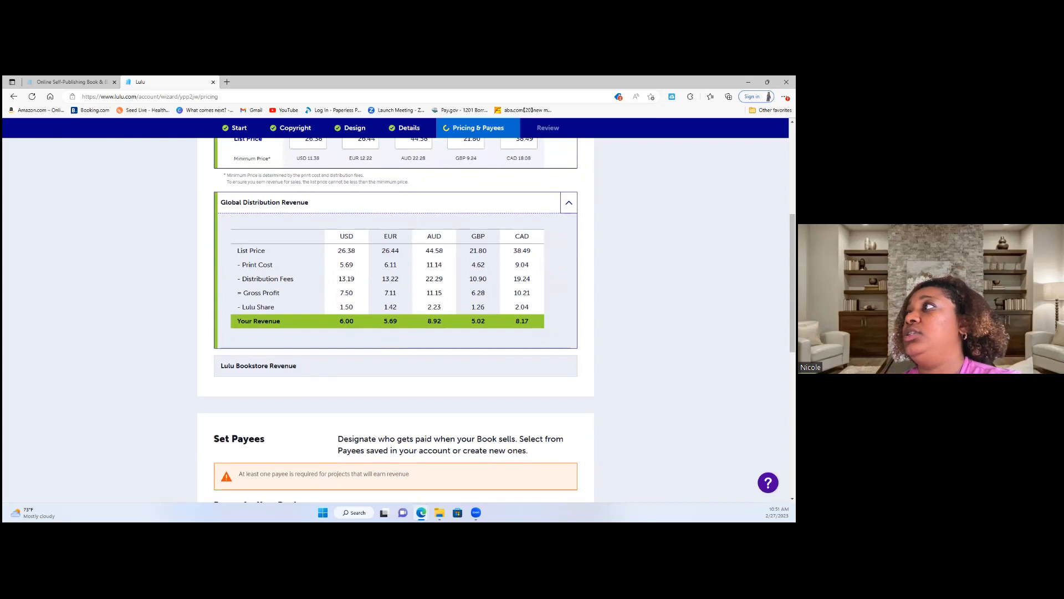
scroll(396, 318, "down", 1)
Step: Set the revenue goal to 5.00 USD and check the recalculated list prices and revenue
scroll(396, 319, "up", 3)
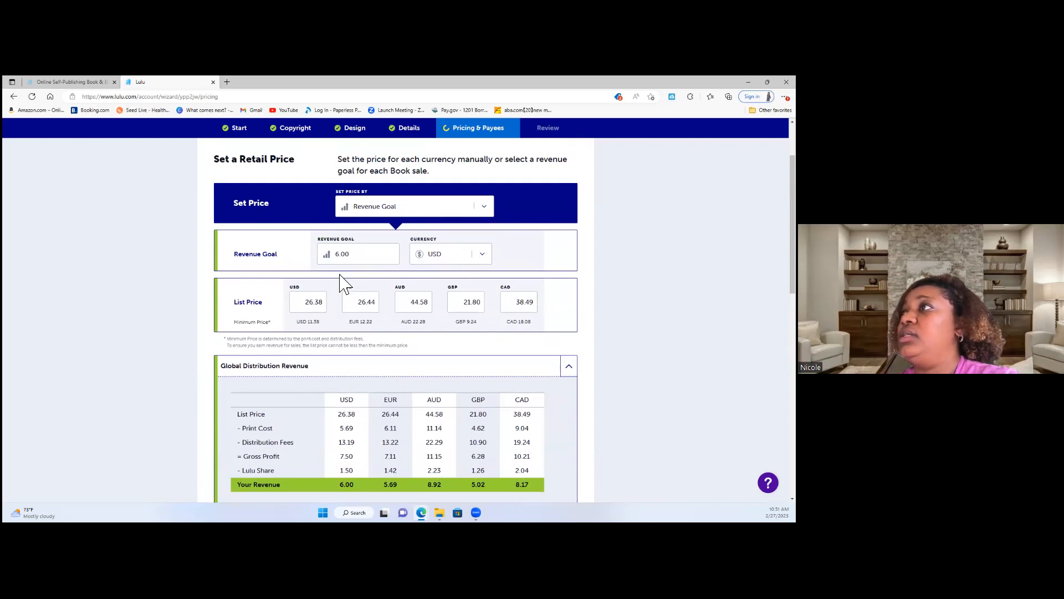
left_click(344, 259)
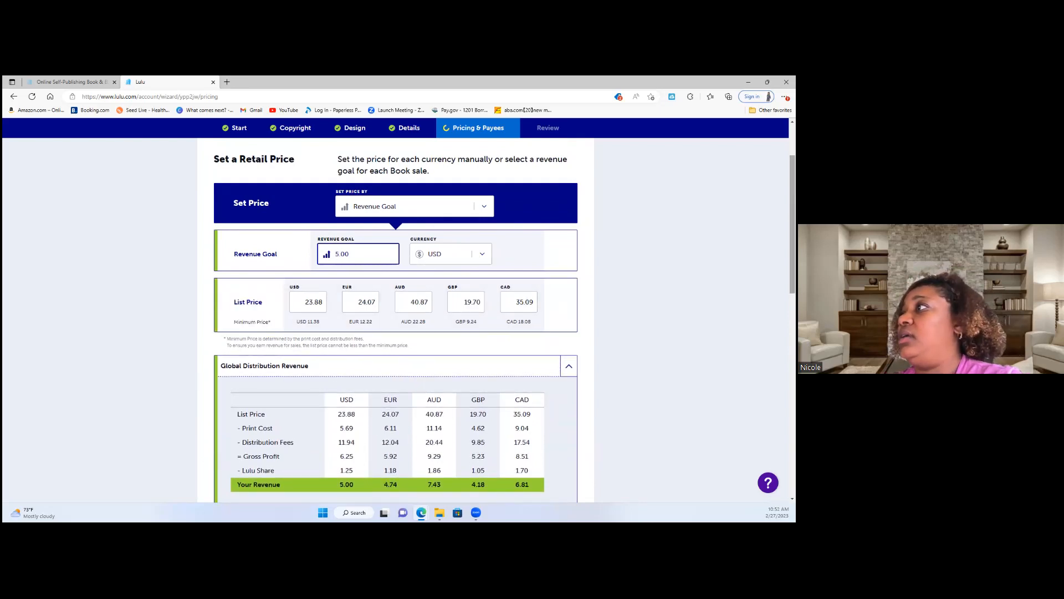
scroll(395, 319, "down", 3)
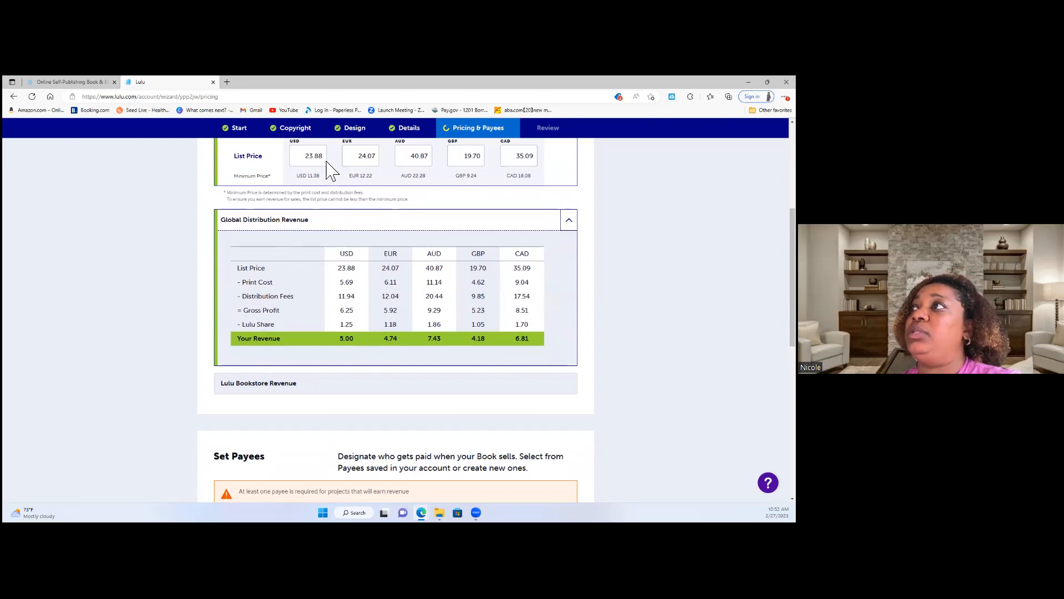
Step: Set the revenue goal to 7.00 USD and check the recalculated list prices and revenue
left_click_drag(792, 266, 793, 240)
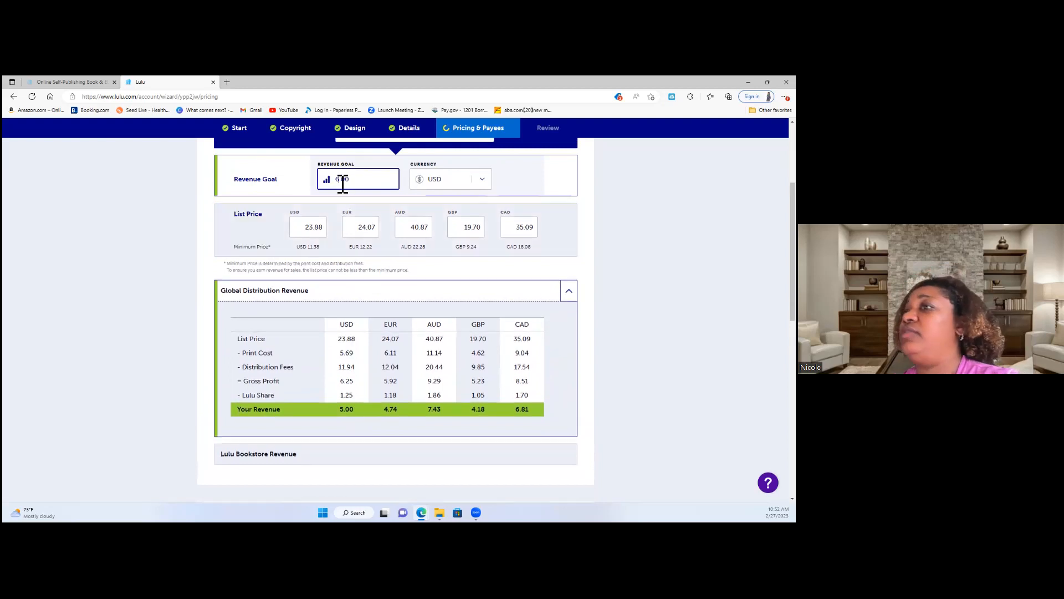
type("7")
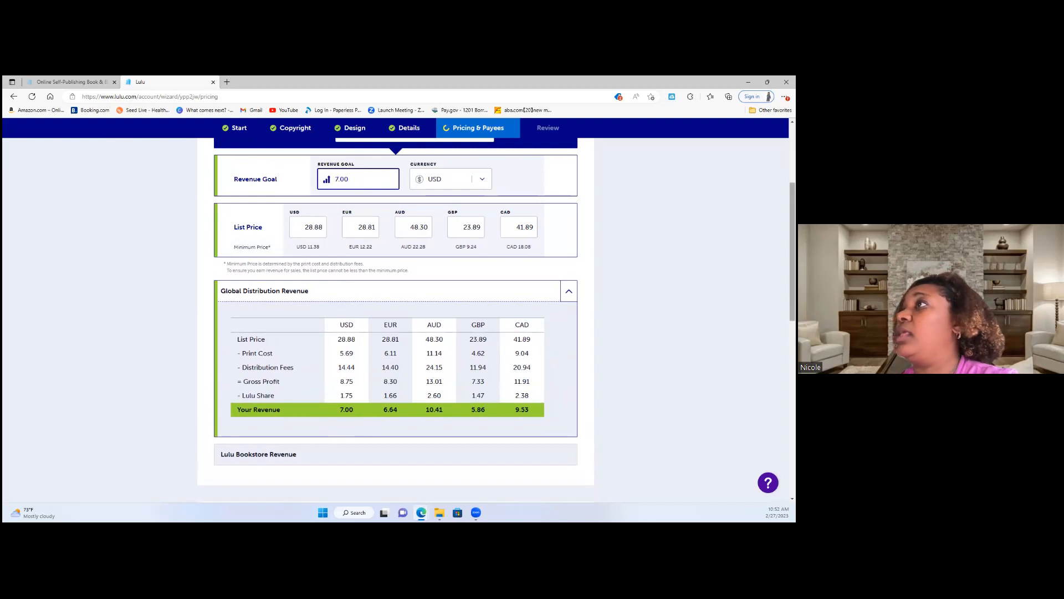
scroll(336, 179, "down", 3)
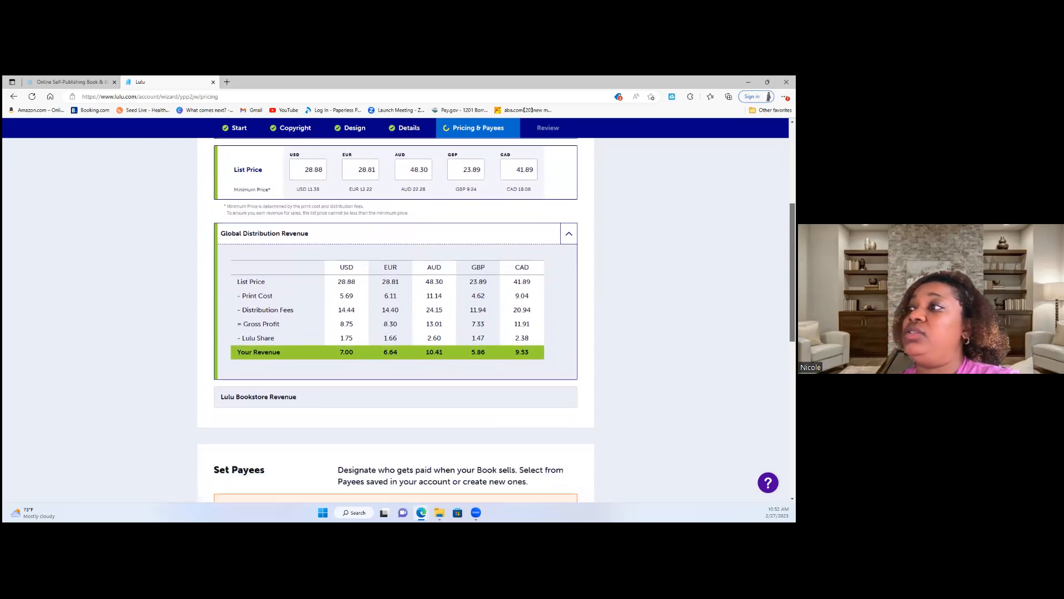
Step: Start creating a new payee for the book and fill in the payee's name, address and contact details from the first saved profile
scroll(395, 319, "down", 1)
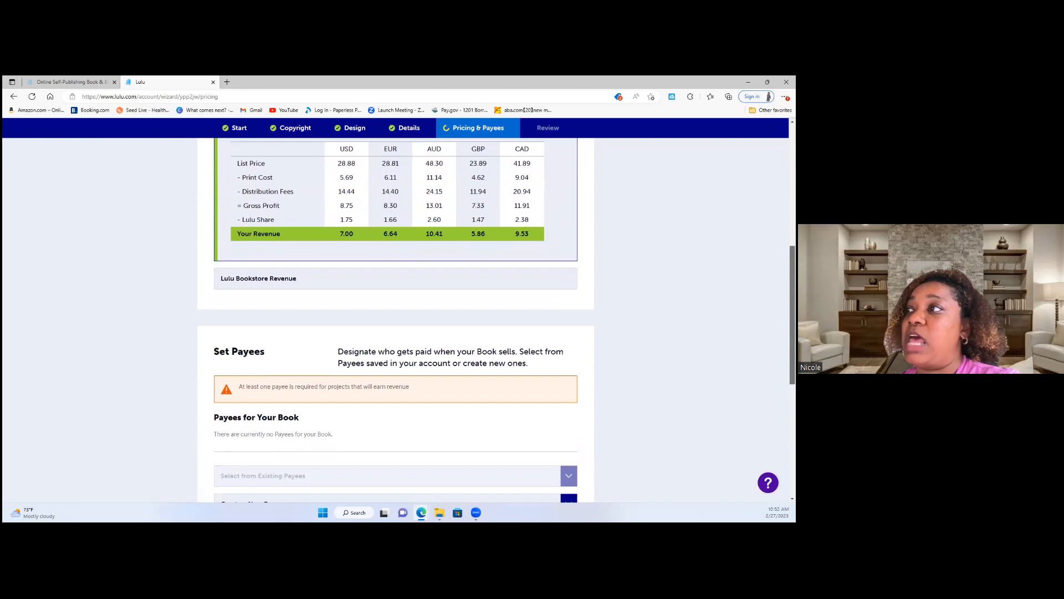
scroll(395, 318, "down", 3)
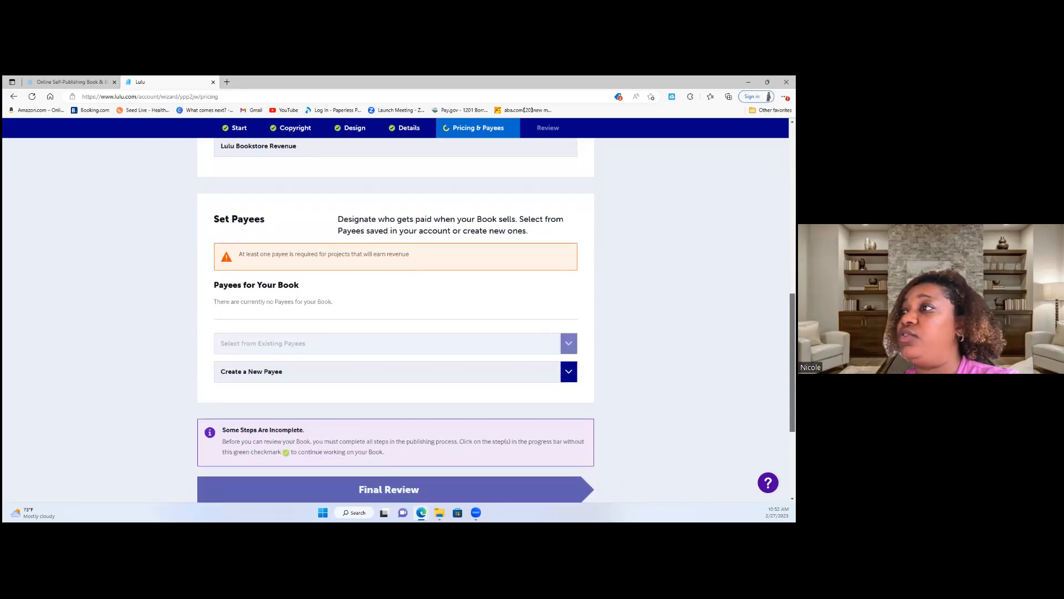
scroll(395, 318, "down", 2)
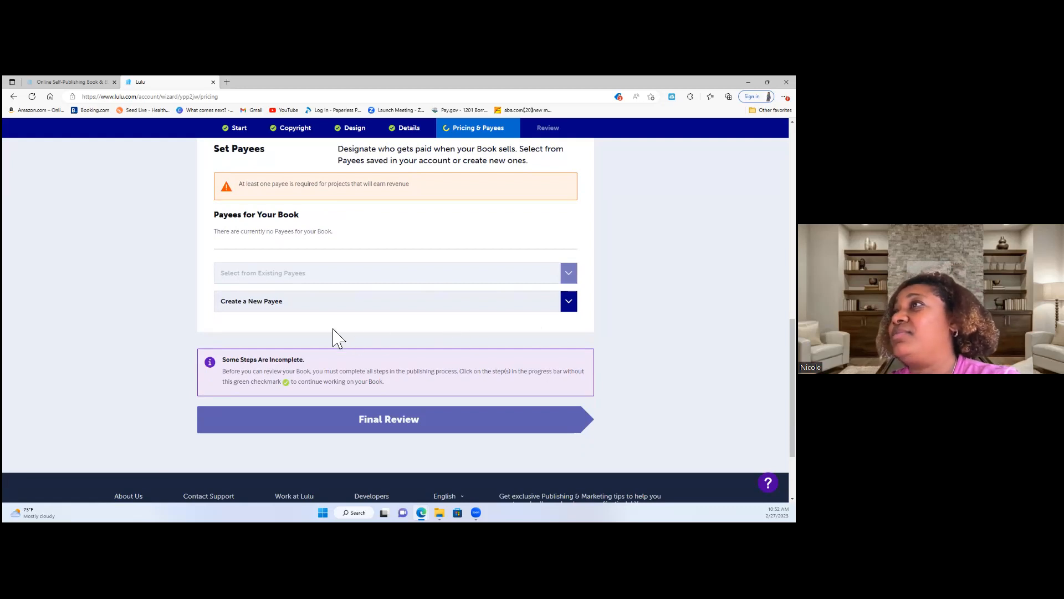
left_click(569, 301)
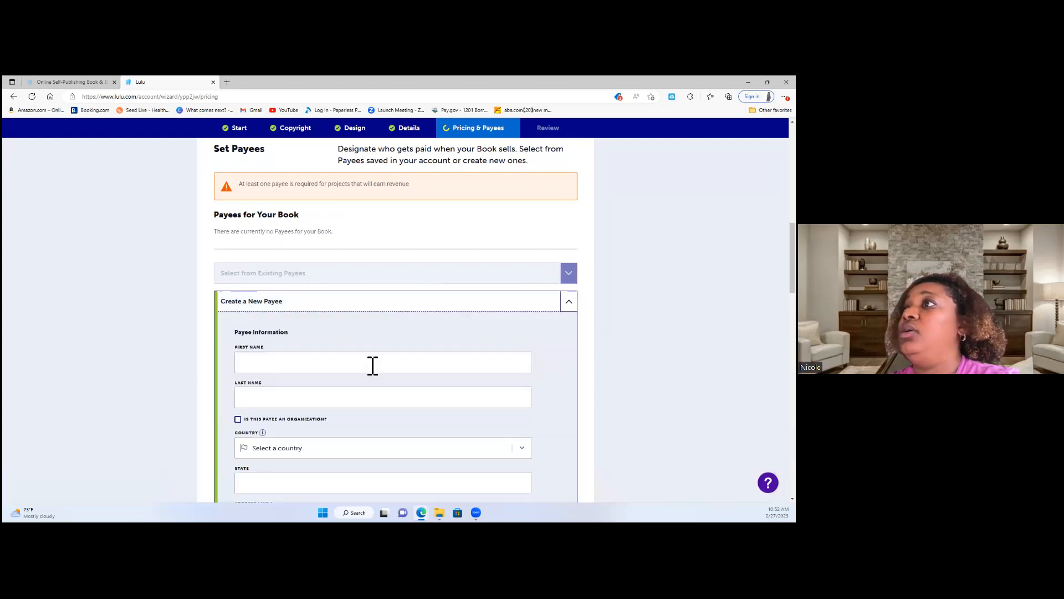
left_click(301, 366)
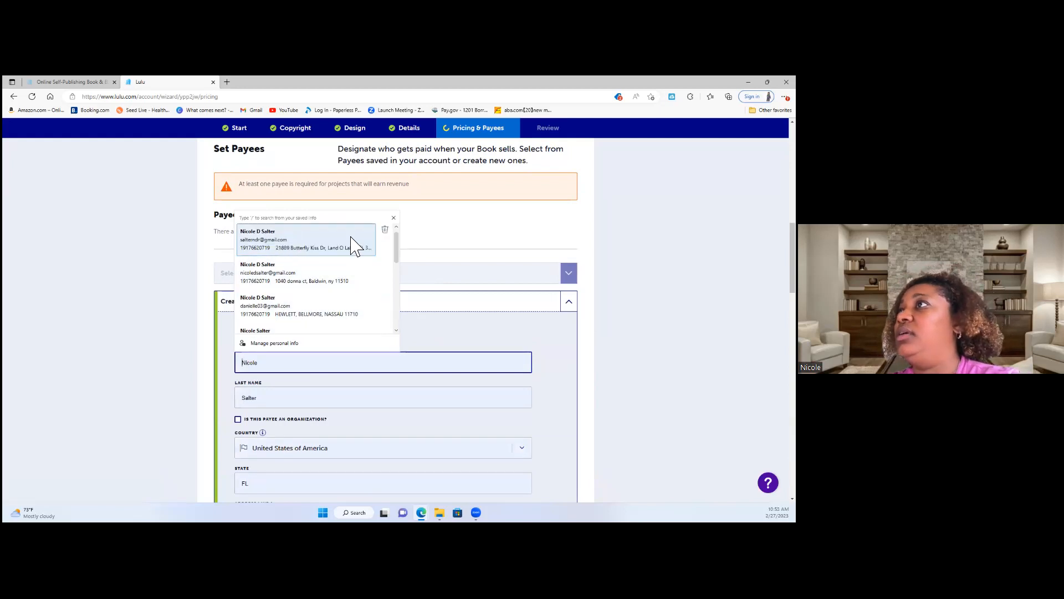
left_click(300, 251)
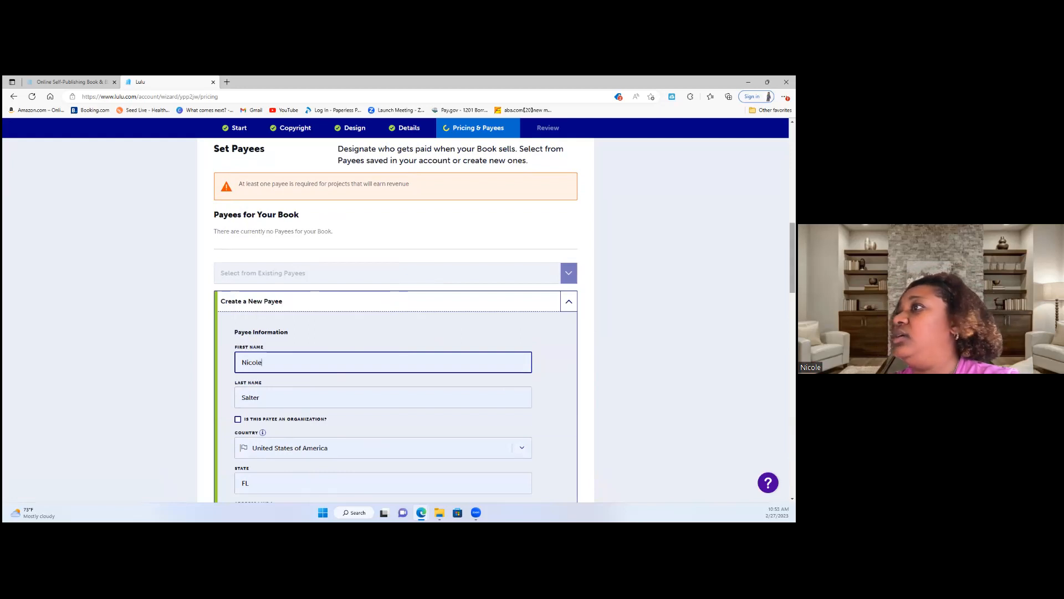
Step: Examine the new payee form's contact fields, PayPal and check payment options, tax-related information and tax form section
scroll(261, 298, "down", 2)
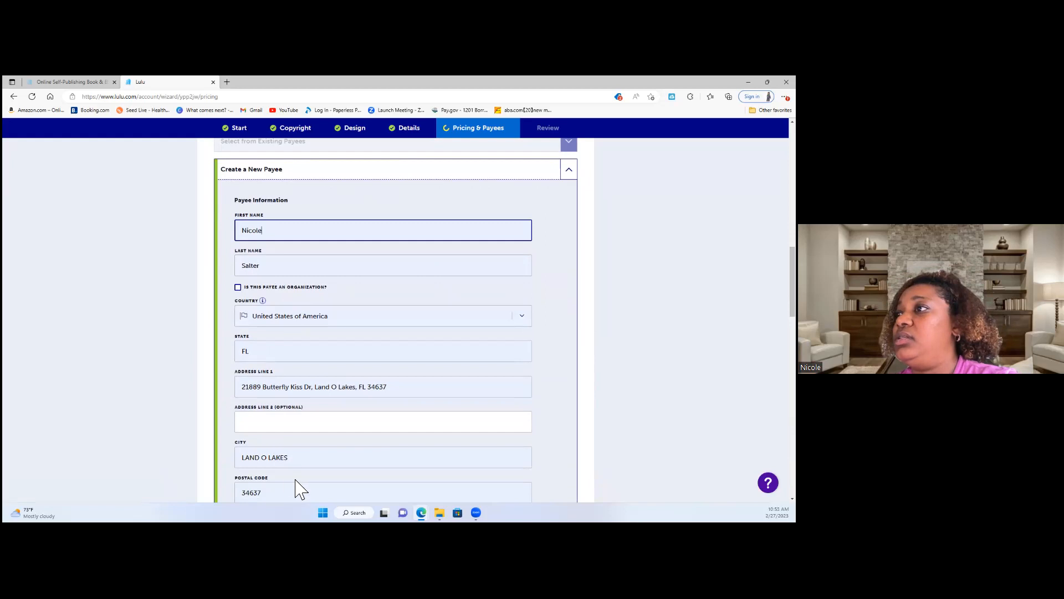
scroll(382, 320, "down", 3)
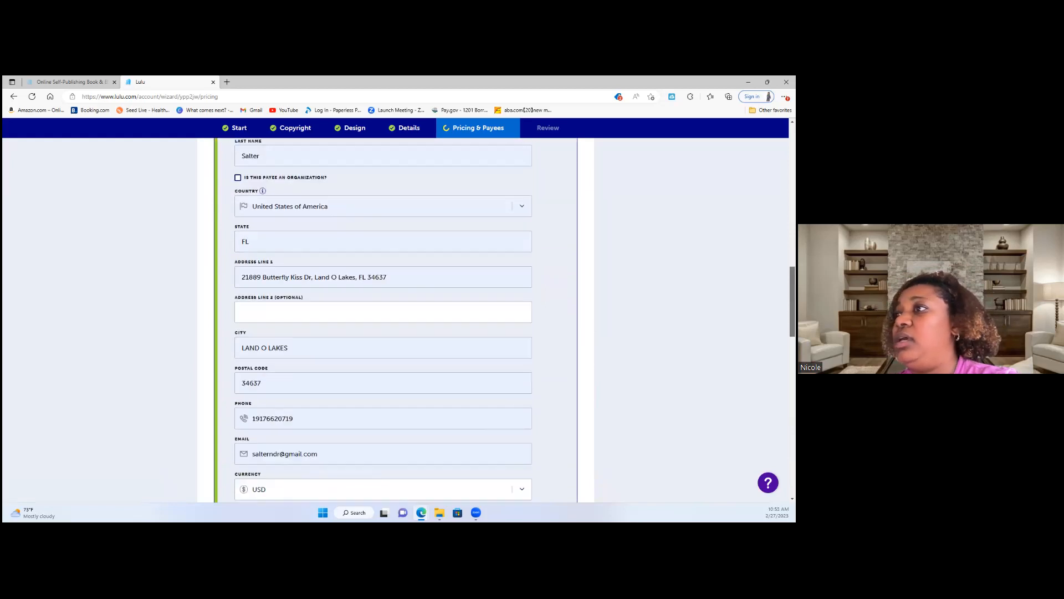
scroll(383, 320, "down", 2)
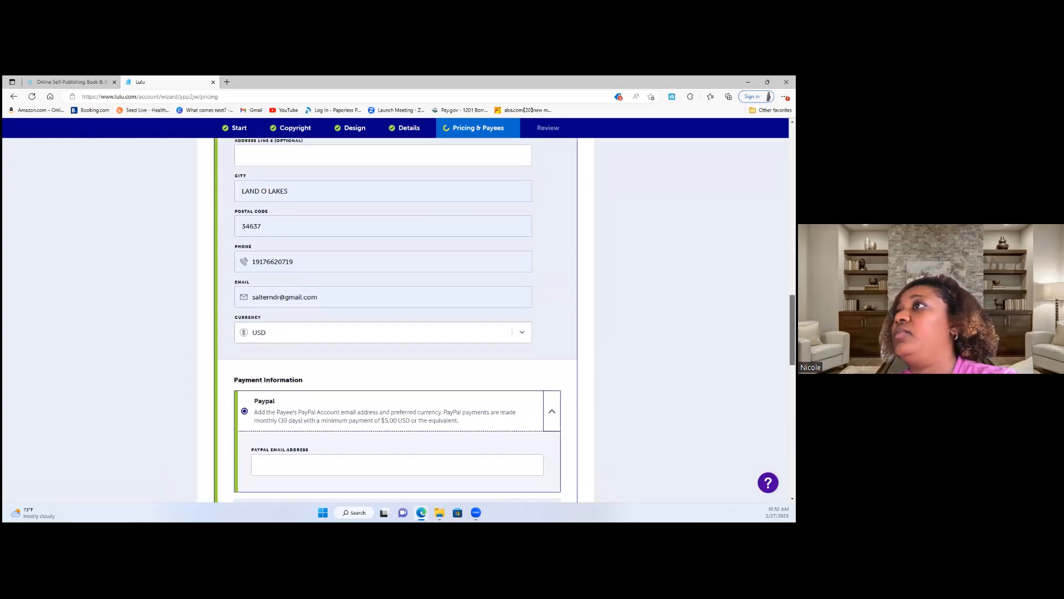
scroll(397, 320, "down", 1)
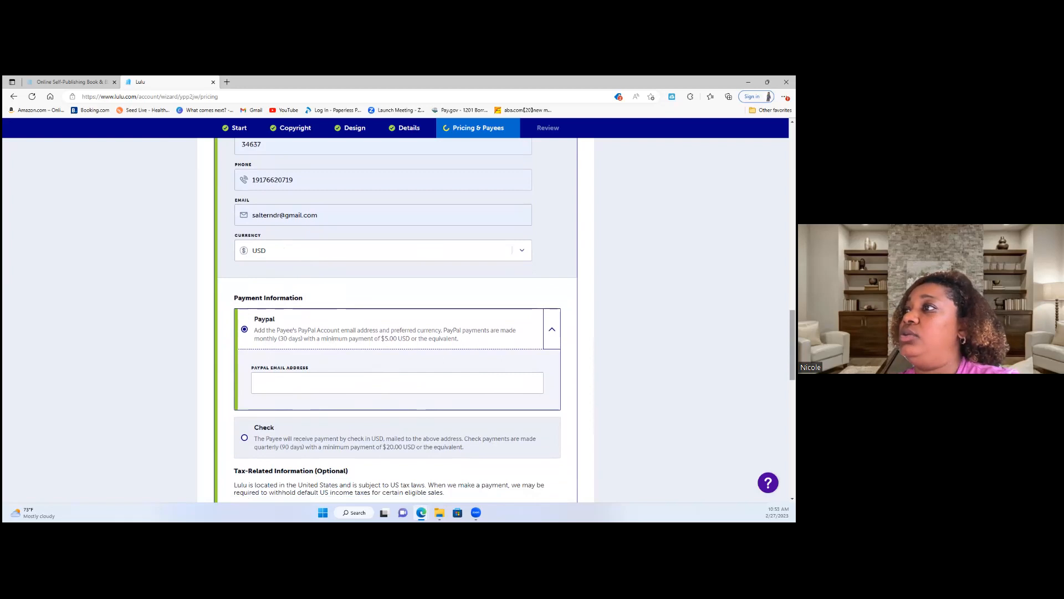
scroll(397, 319, "down", 2)
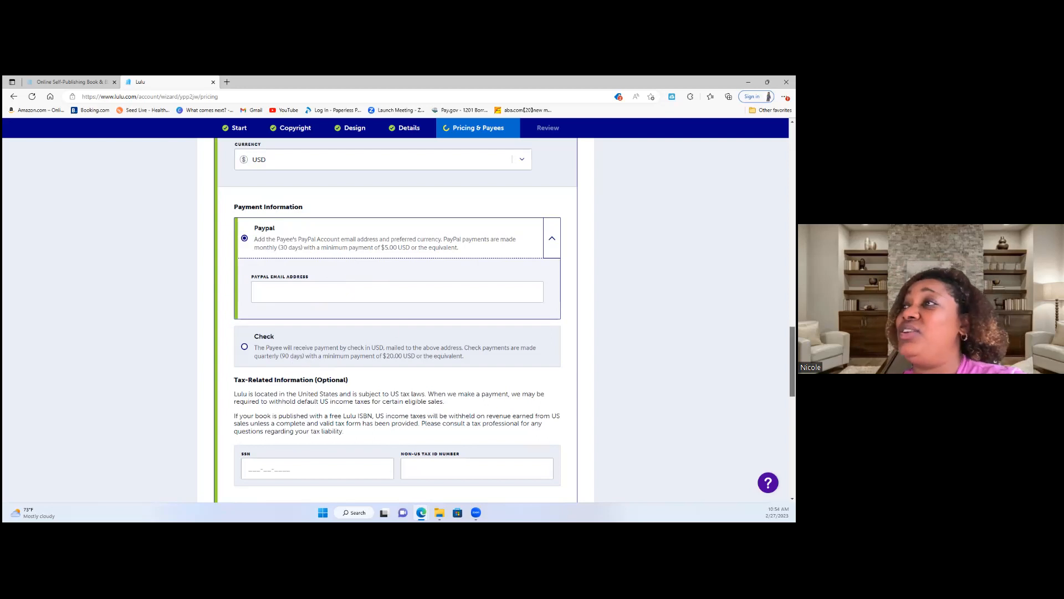
scroll(396, 321, "down", 3)
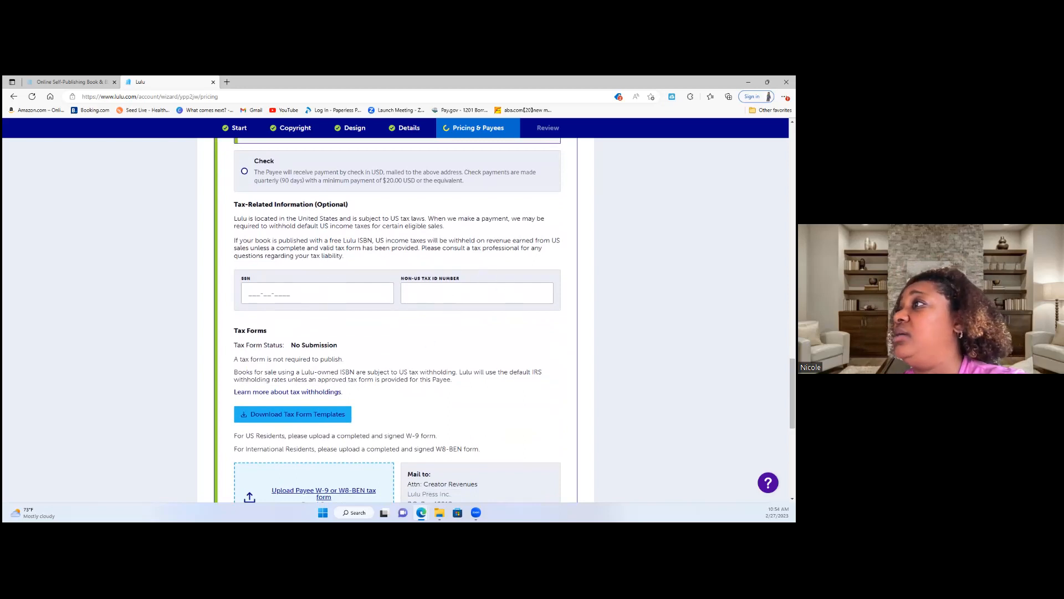
scroll(395, 320, "down", 2)
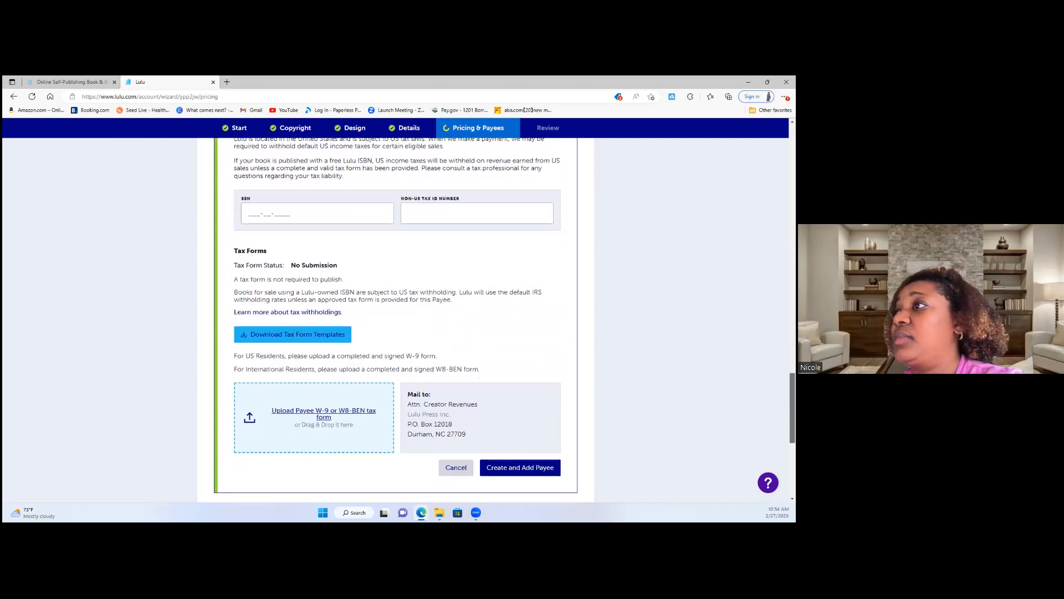
scroll(357, 381, "down", 1)
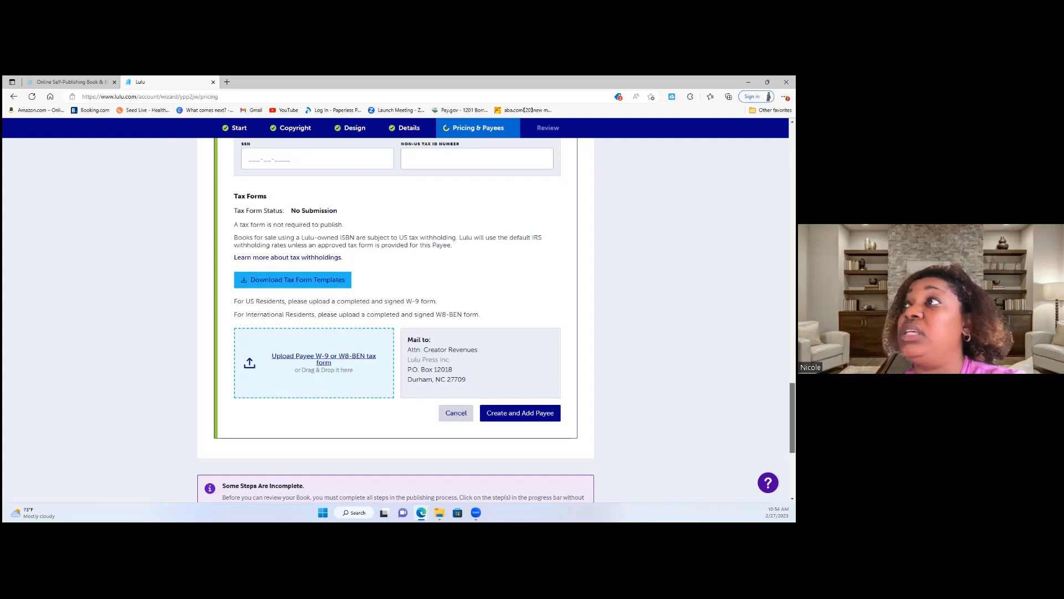
scroll(396, 320, "up", 2)
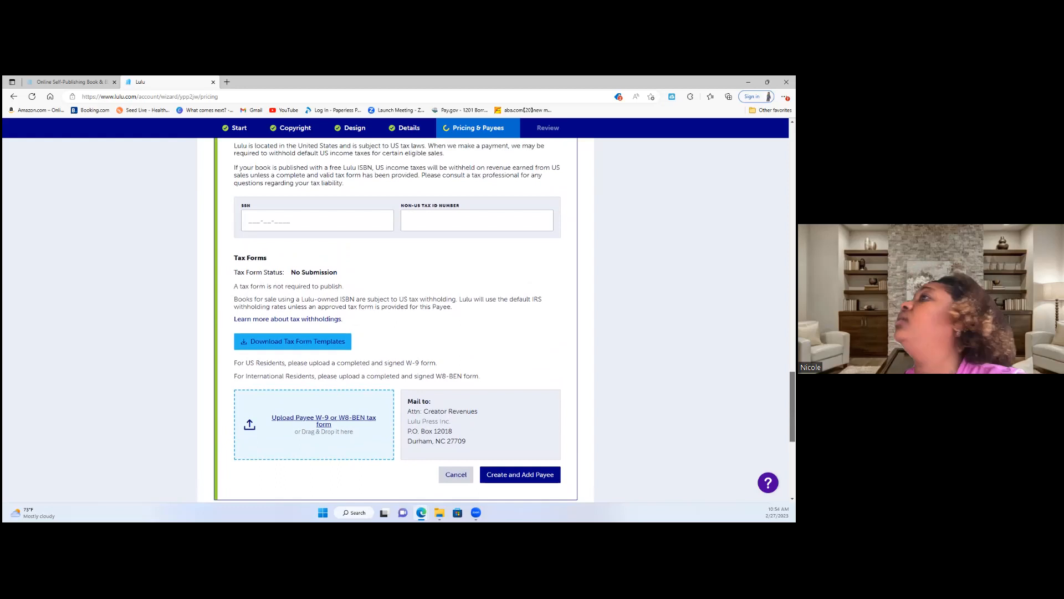
scroll(395, 322, "up", 1)
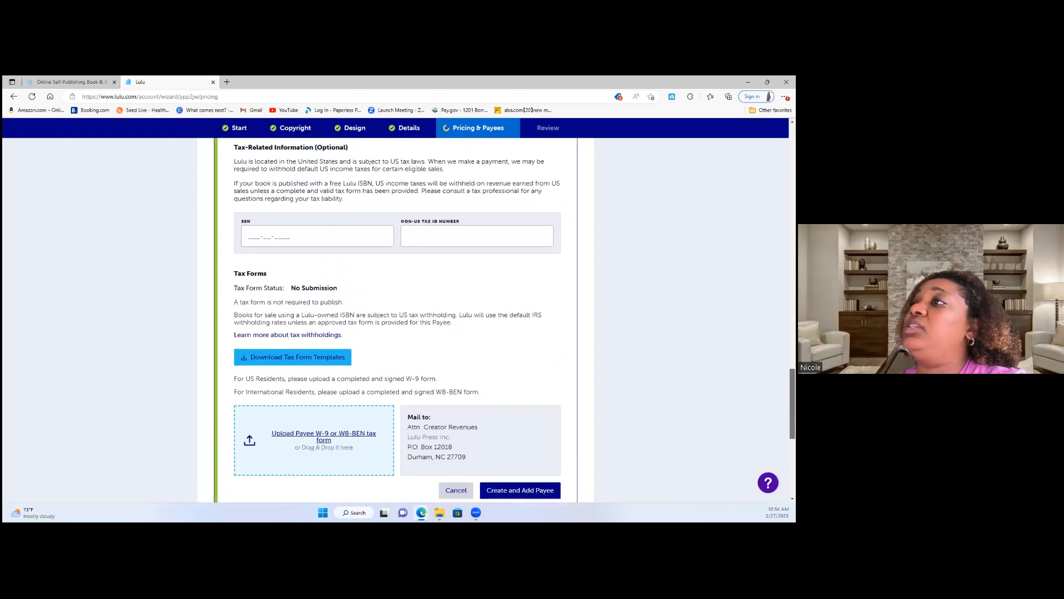
scroll(381, 354, "down", 1)
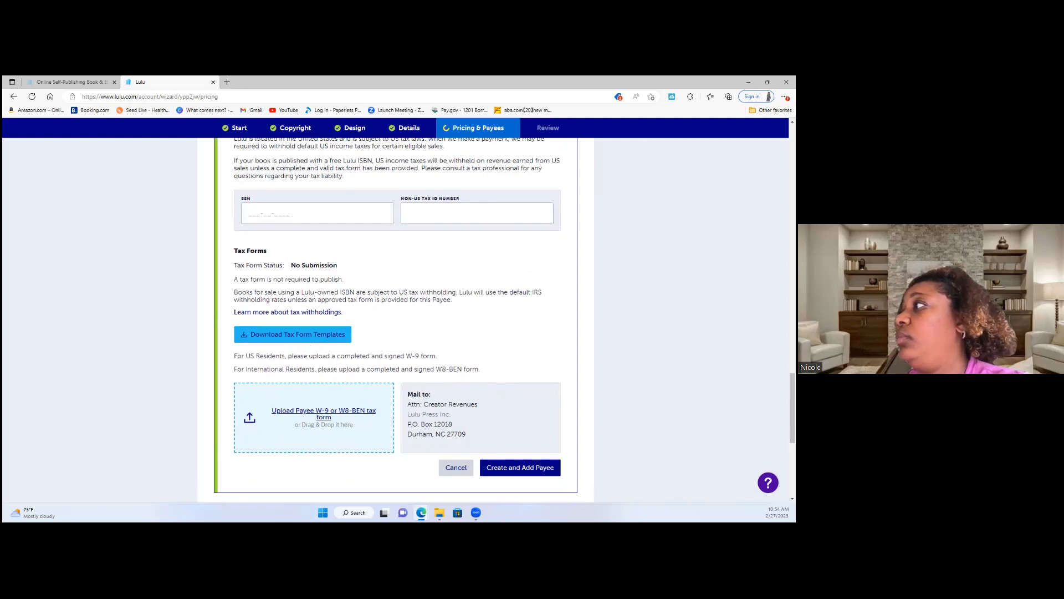
scroll(396, 319, "up", 5)
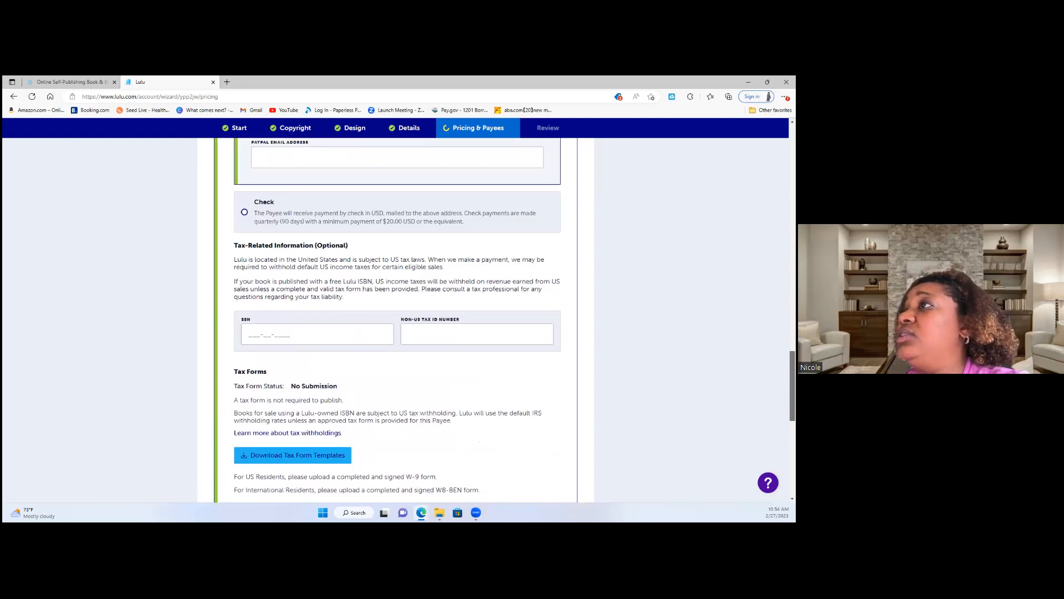
scroll(396, 319, "up", 1)
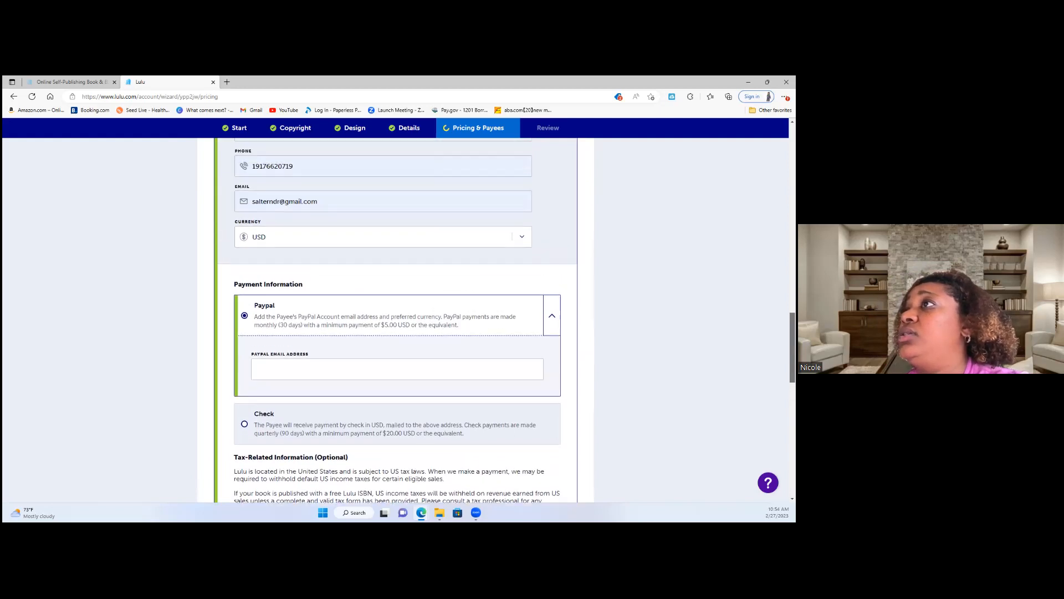
Step: Try to create and add the new payee with the PayPal email address left blank
scroll(396, 318, "up", 3)
left_click_drag(792, 333, 793, 435)
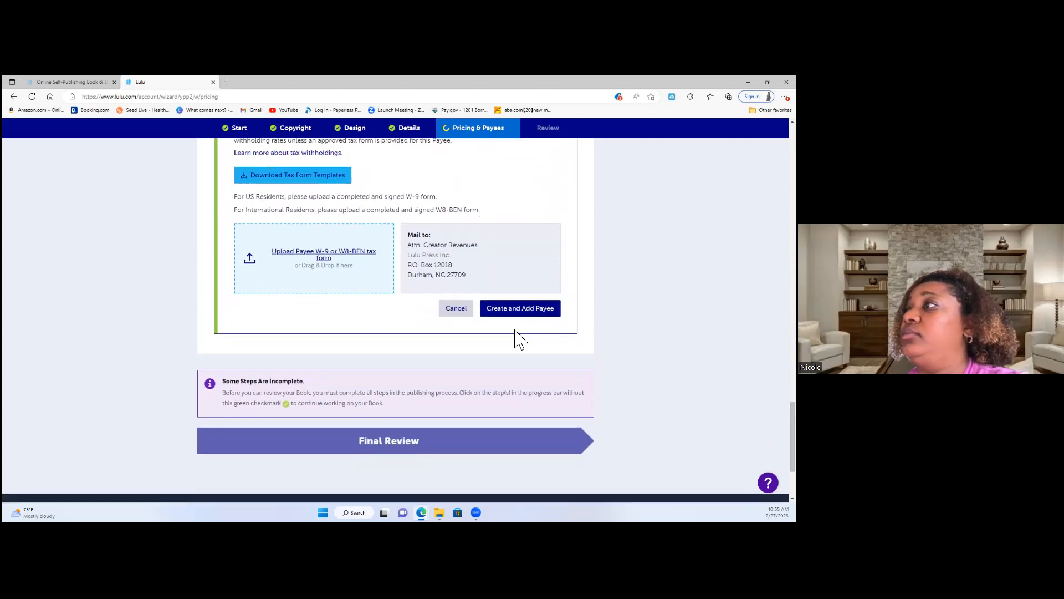
left_click(515, 309)
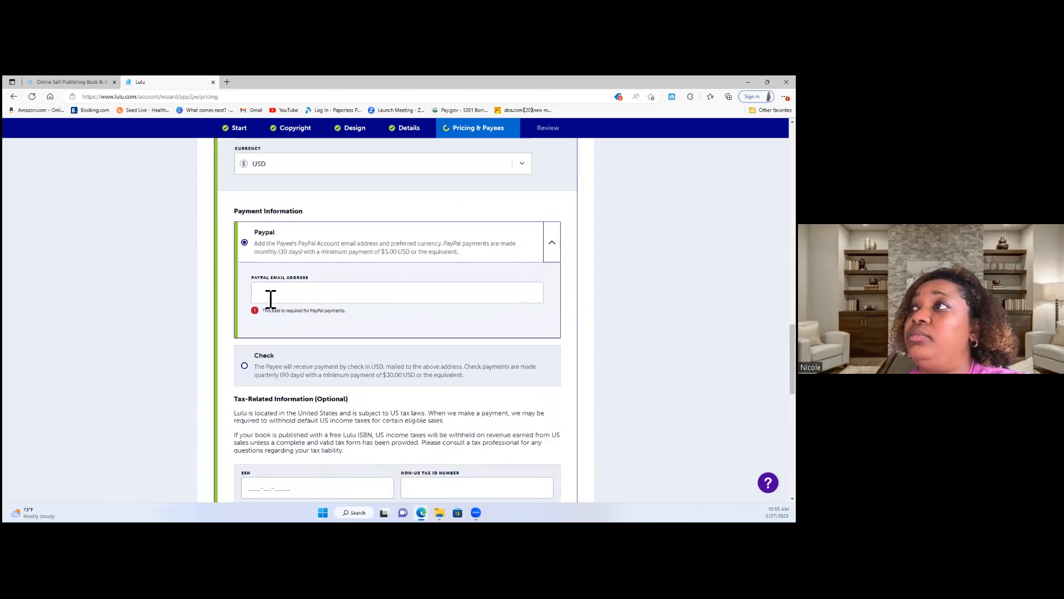
Step: Fill in the payee's PayPal email address from the first saved profile, and create and add the payee to the book
left_click(271, 300)
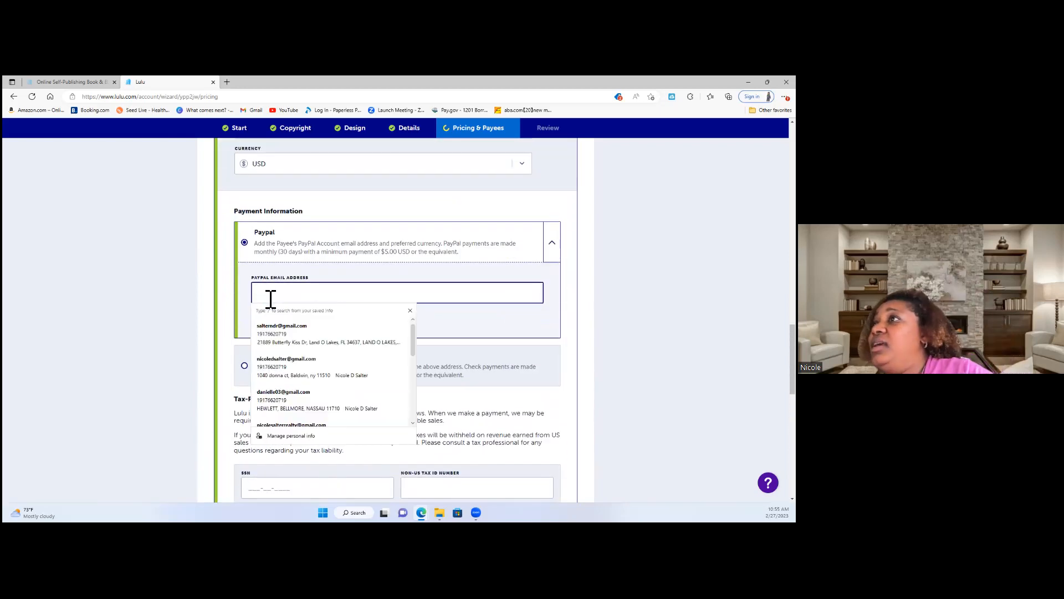
left_click(278, 336)
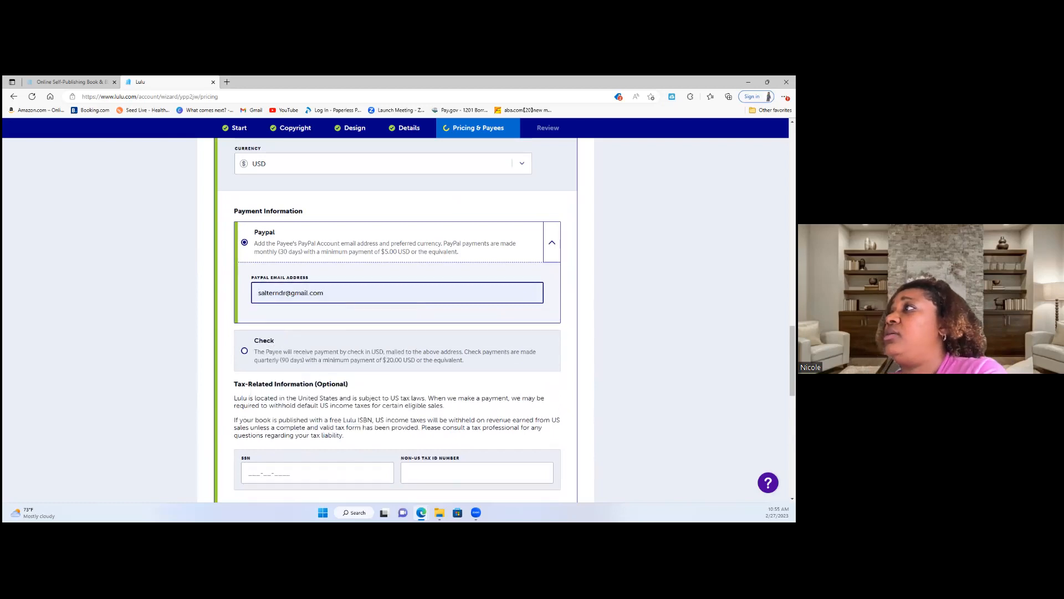
scroll(396, 320, "down", 10)
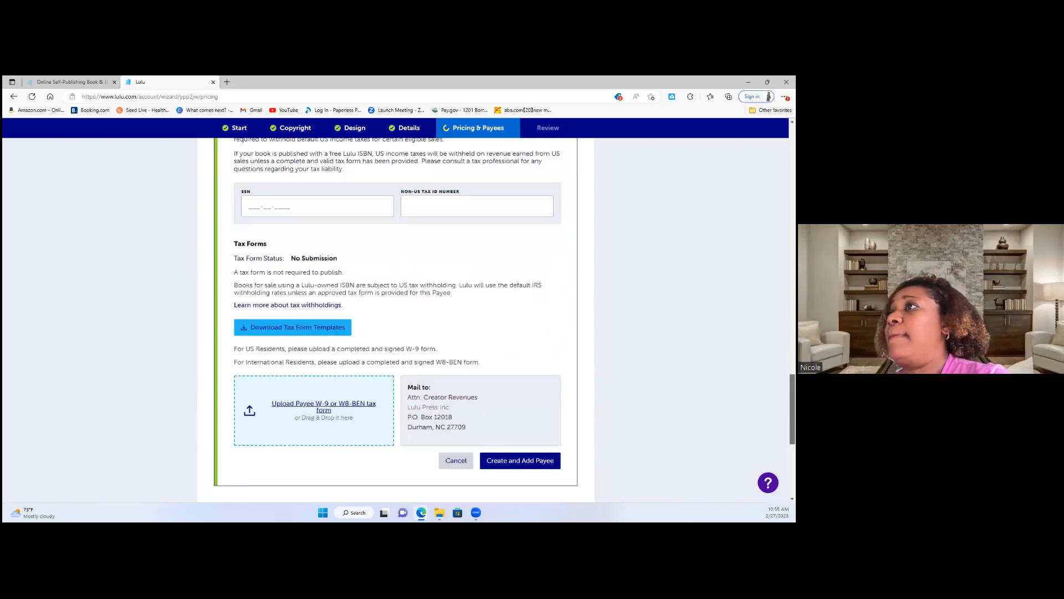
left_click_drag(793, 449, 792, 453)
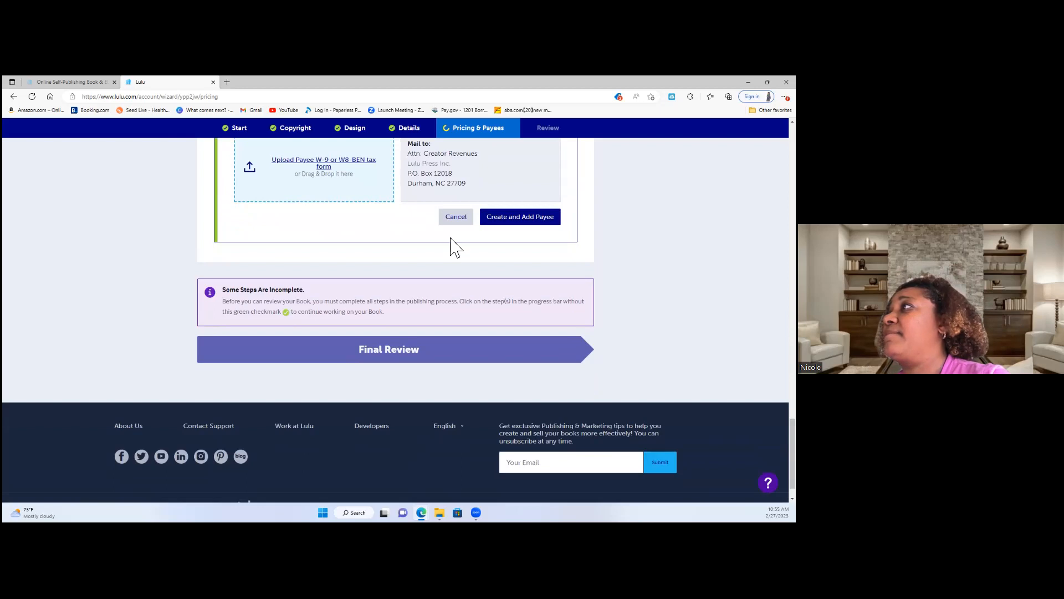
left_click(515, 226)
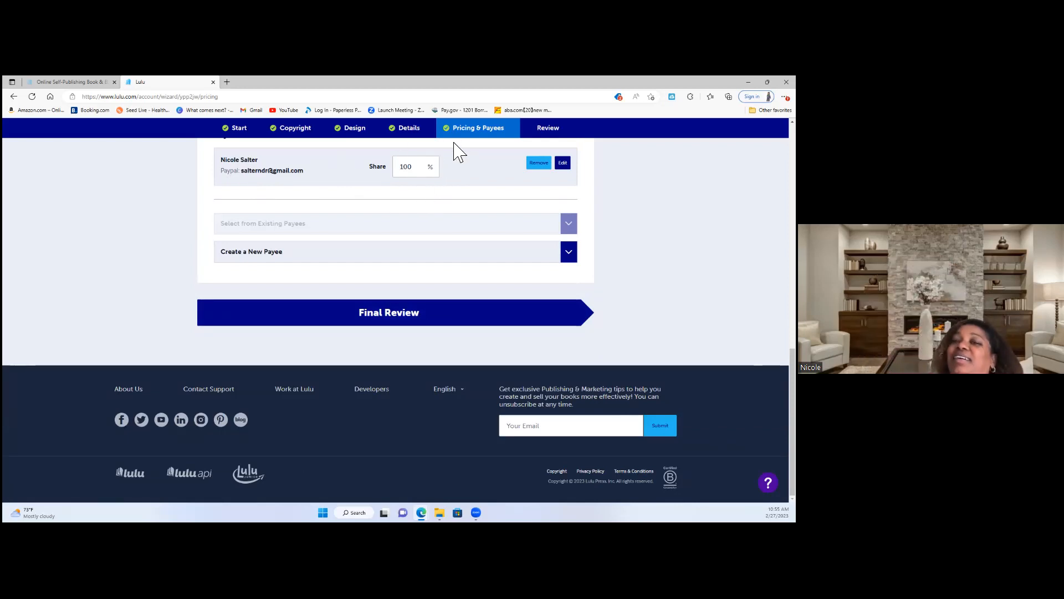
Step: Proceed to the book's final review and download its print-ready files
left_click(392, 316)
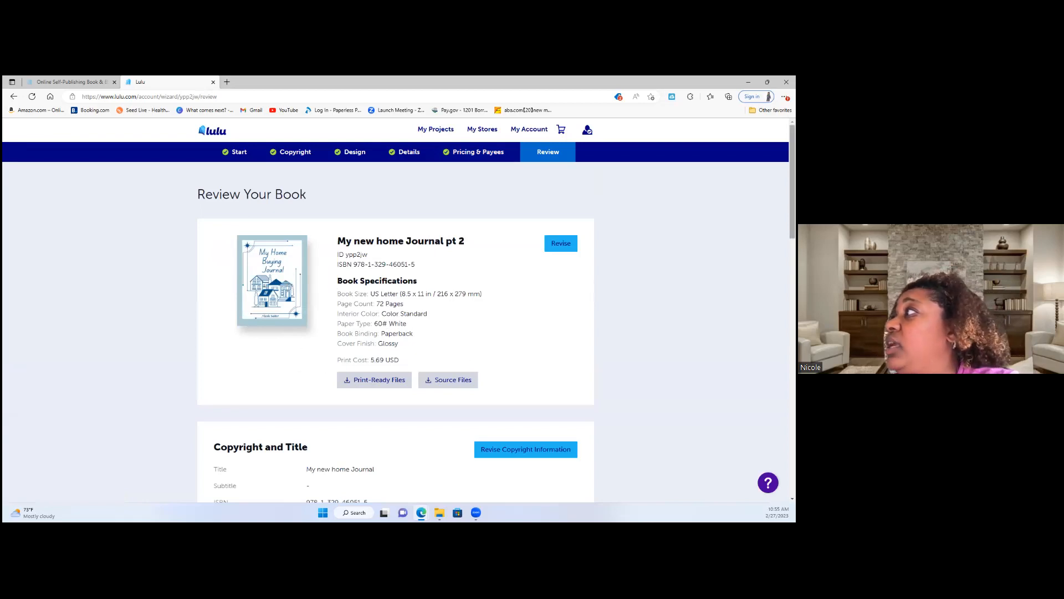
scroll(395, 310, "down", 4)
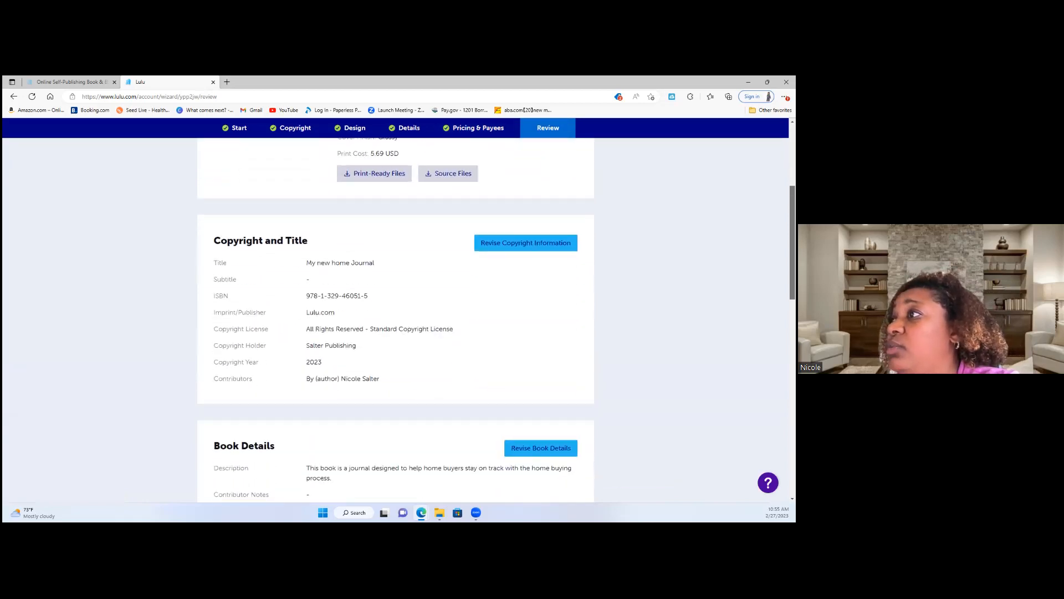
scroll(396, 319, "down", 3)
scroll(396, 319, "up", 5)
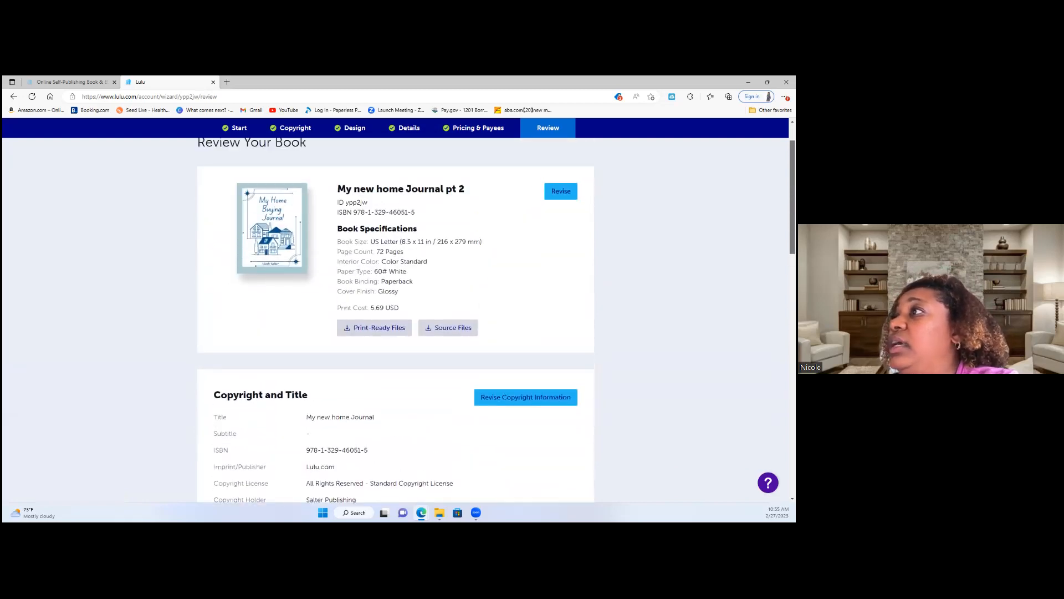
scroll(388, 321, "down", 1)
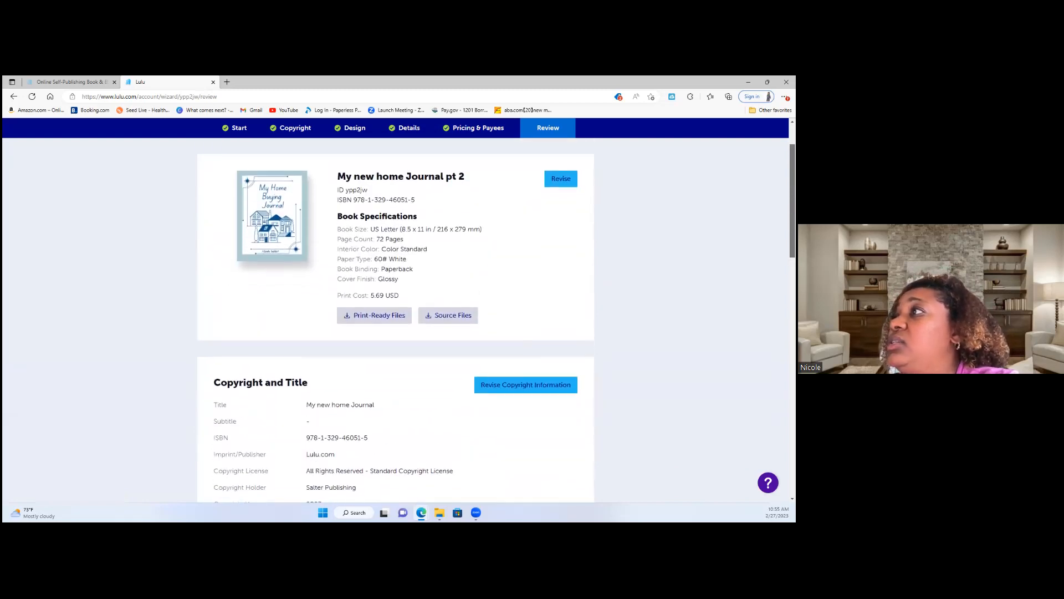
left_click(378, 315)
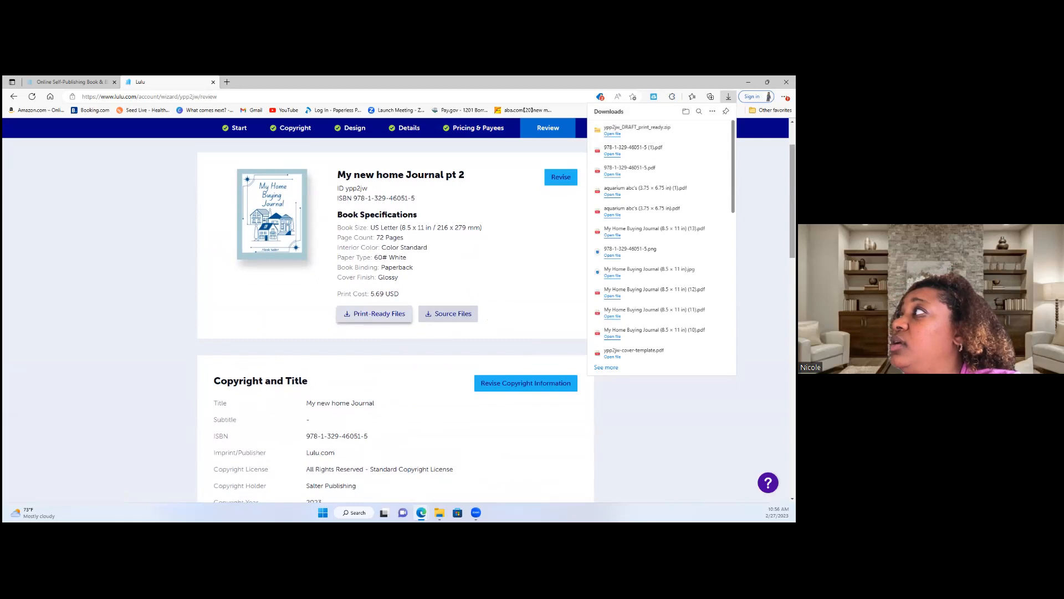
Step: Examine the book review's copyright and title, book details, categories and keywords, pricing, global distribution revenue and payee sections
scroll(395, 319, "down", 2)
scroll(395, 319, "down", 1)
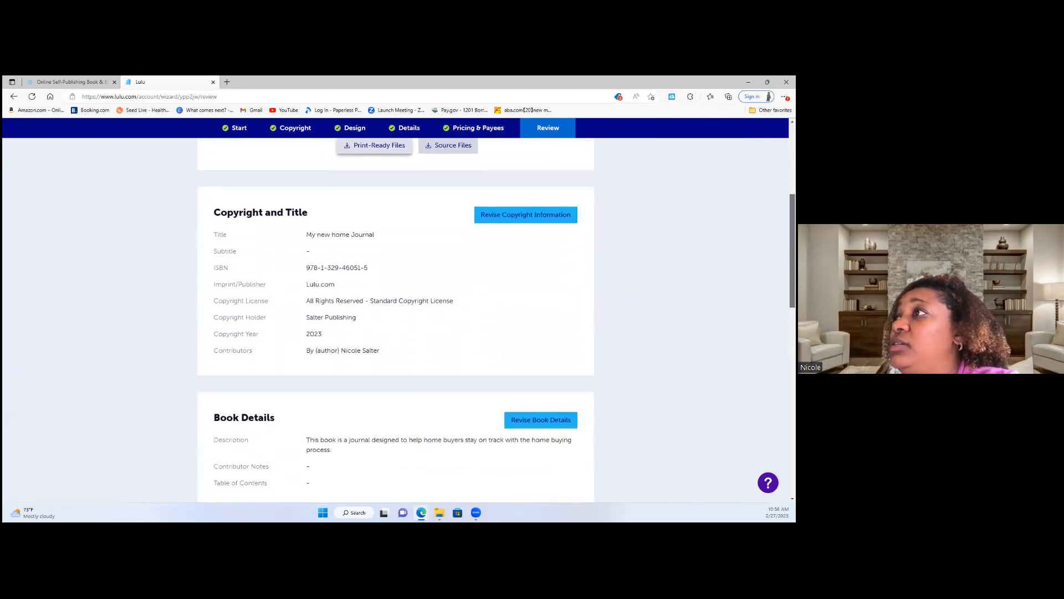
scroll(396, 319, "down", 3)
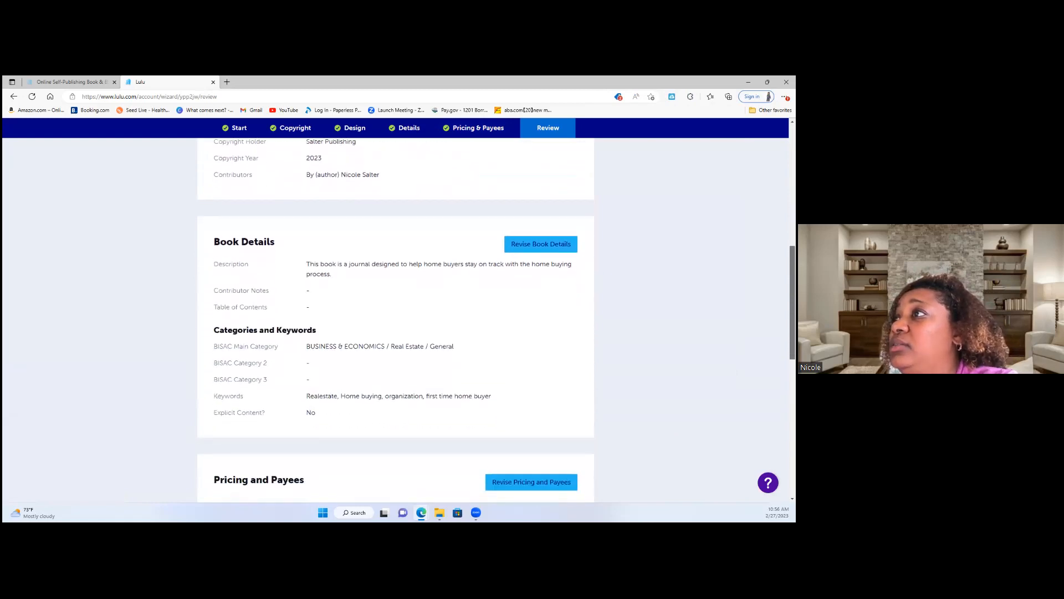
scroll(396, 319, "down", 3)
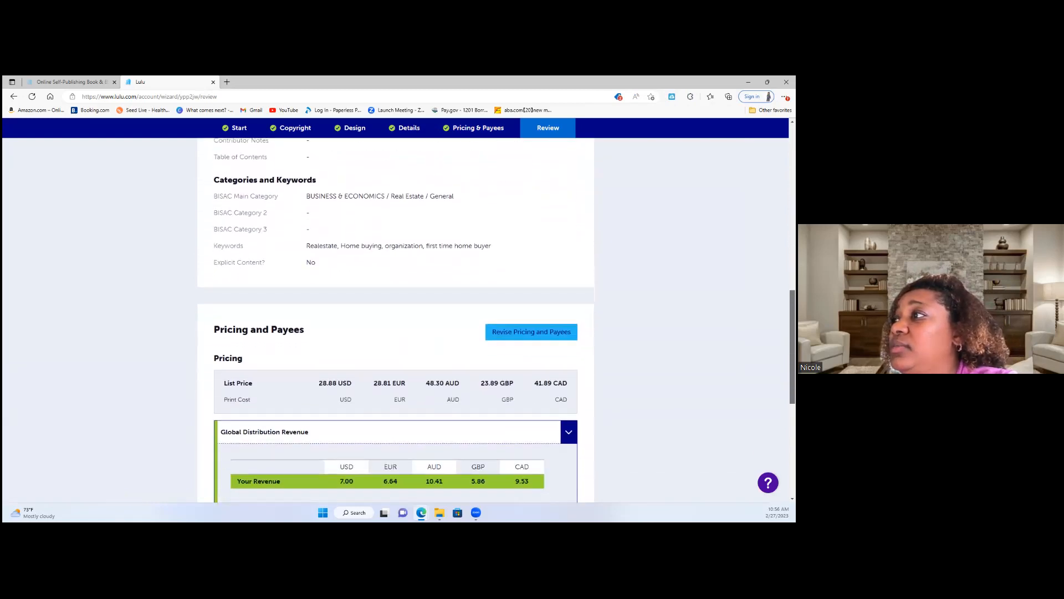
scroll(395, 319, "down", 1)
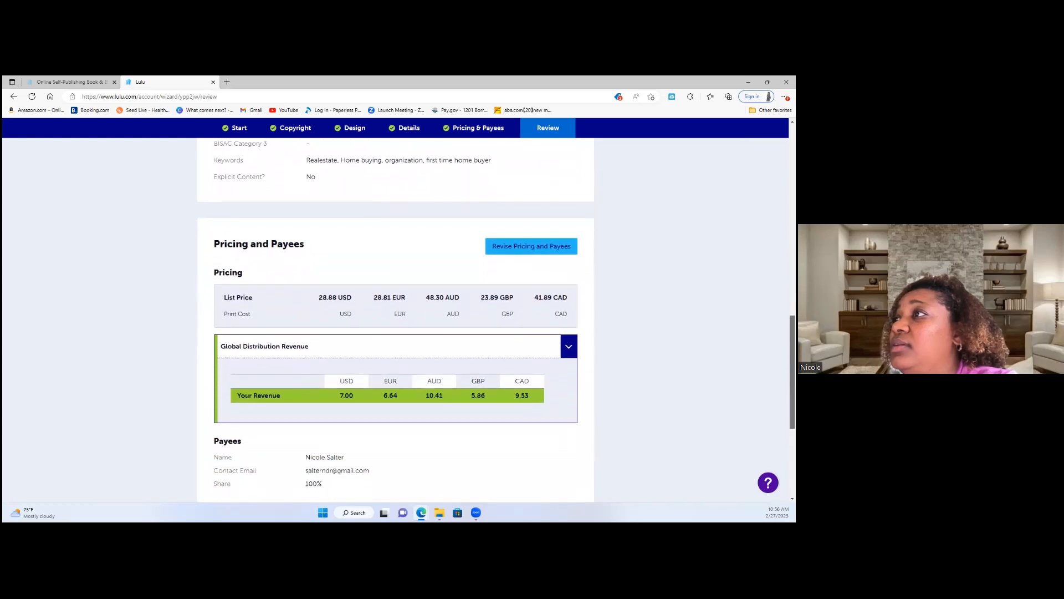
scroll(395, 319, "down", 1)
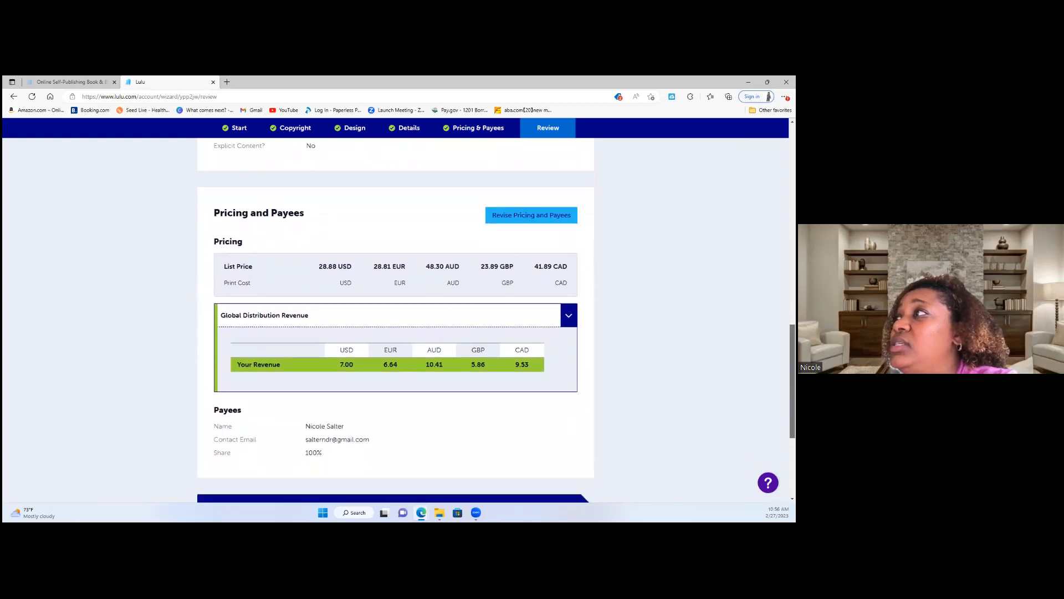
scroll(396, 318, "down", 1)
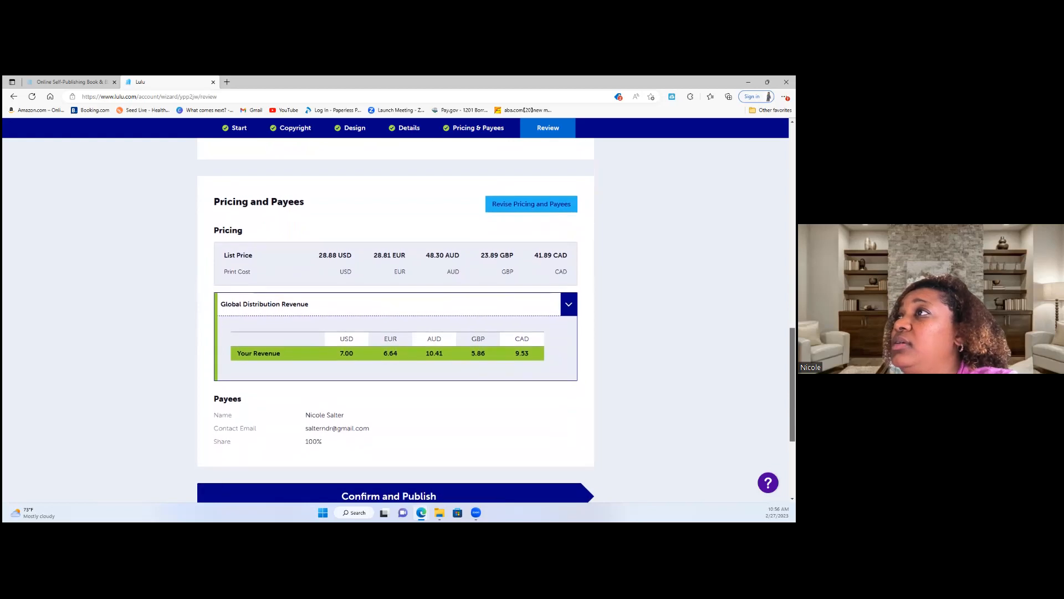
scroll(396, 319, "down", 1)
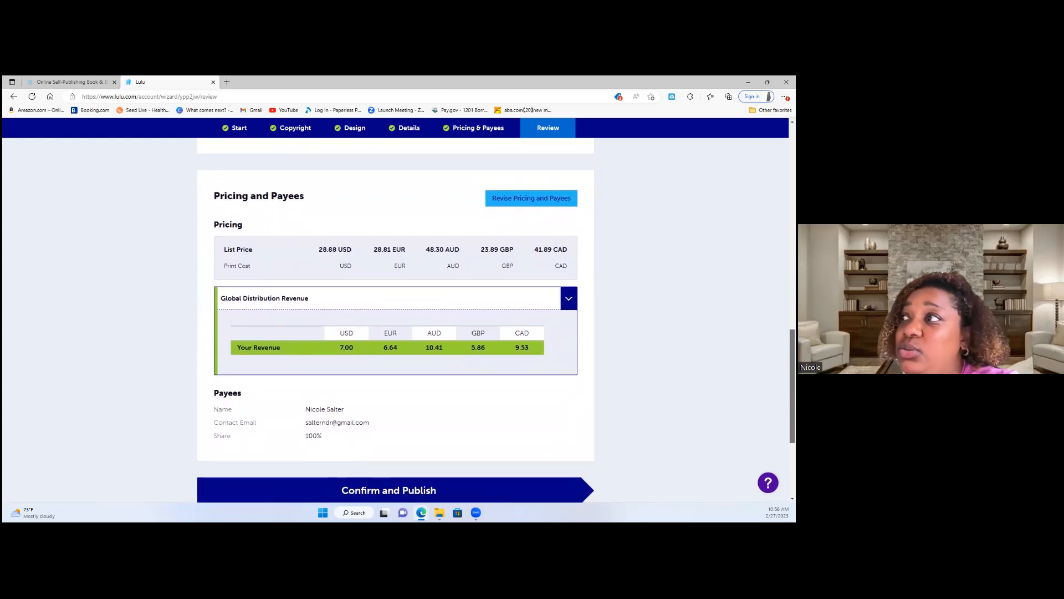
scroll(552, 204, "down", 3)
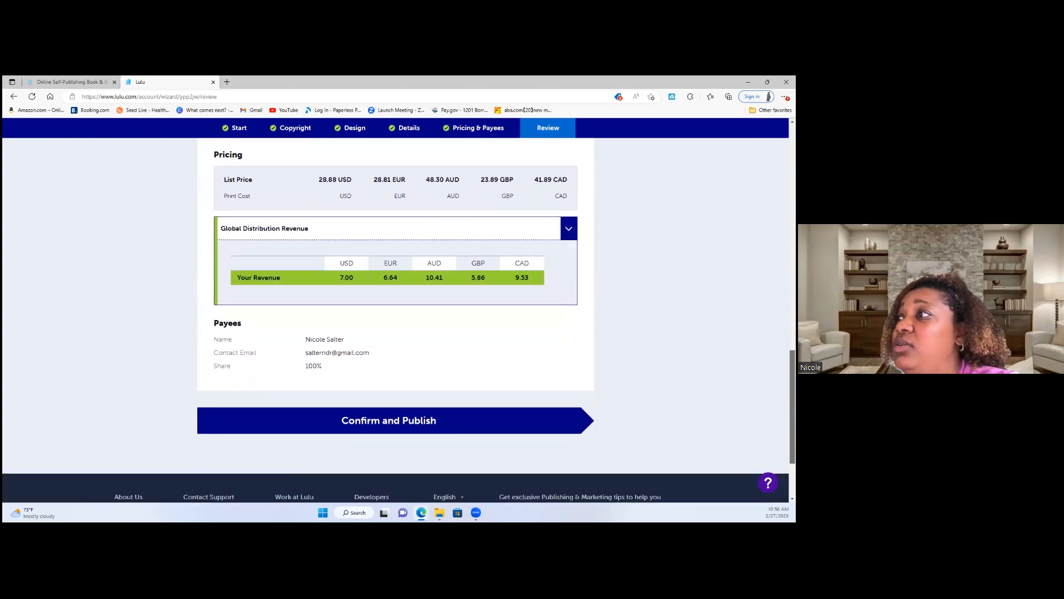